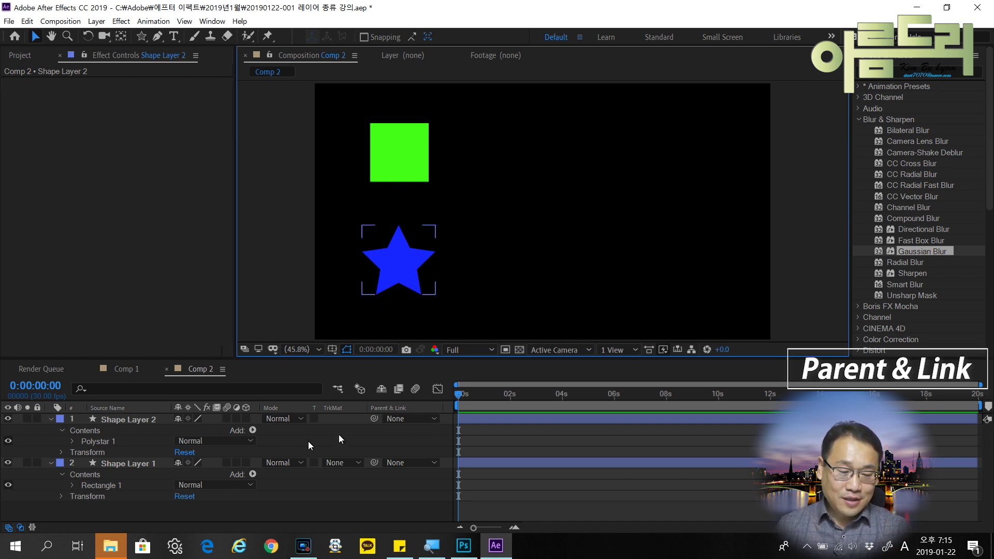
# Collapse the open properties of Shape Layer 1 and Shape Layer 2 and show only their Position
pyautogui.click(145, 466)
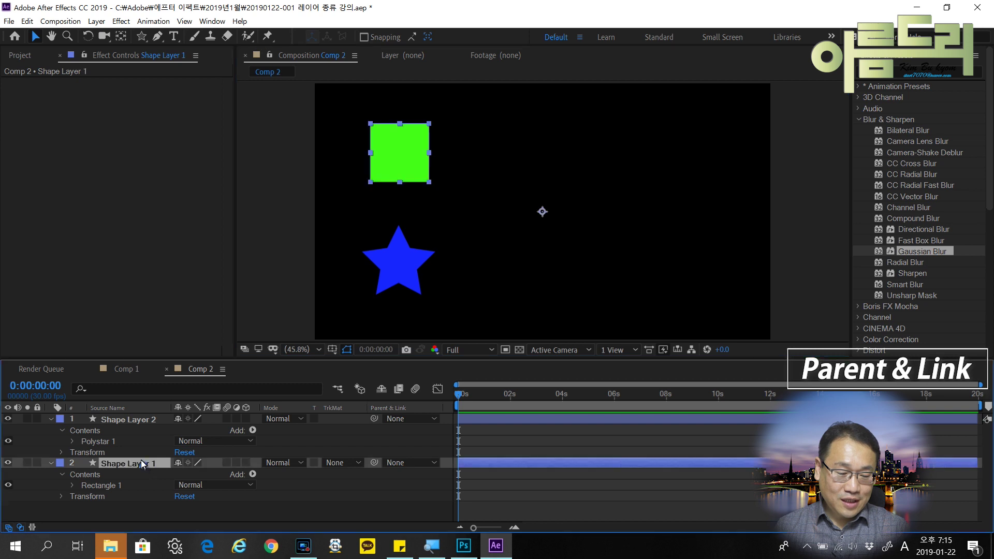
pyautogui.keyDown('ctrl'); pyautogui.click(141, 421); pyautogui.keyUp('ctrl')
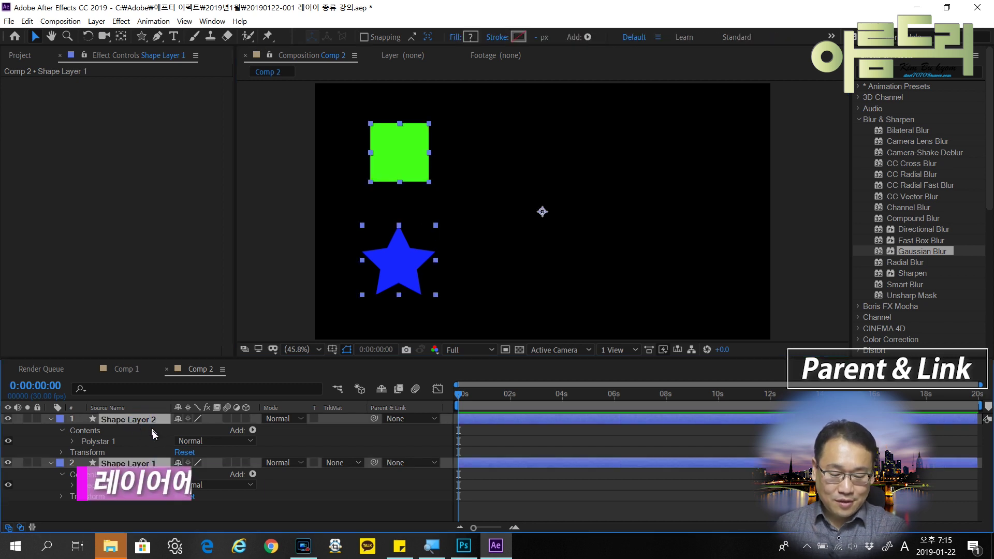
pyautogui.press('u')
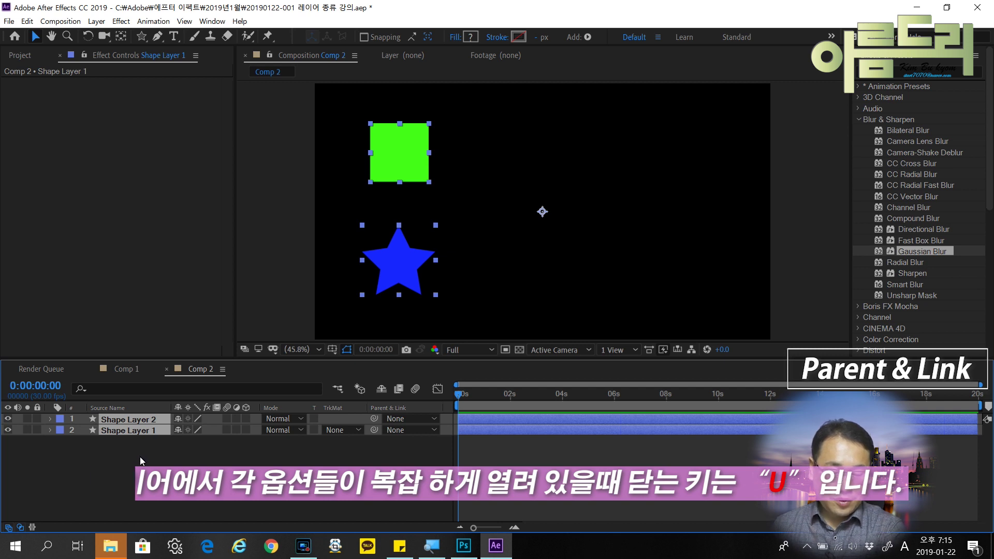
pyautogui.press('p')
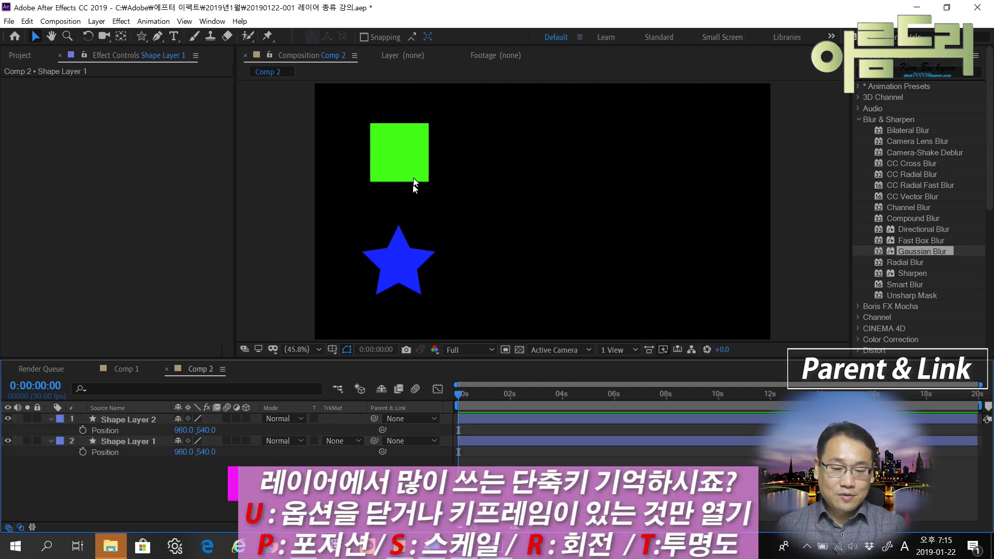
# Turn on Position keyframing for both the star and square layers at 0:00:00:00
pyautogui.click(409, 158)
pyautogui.click(399, 259)
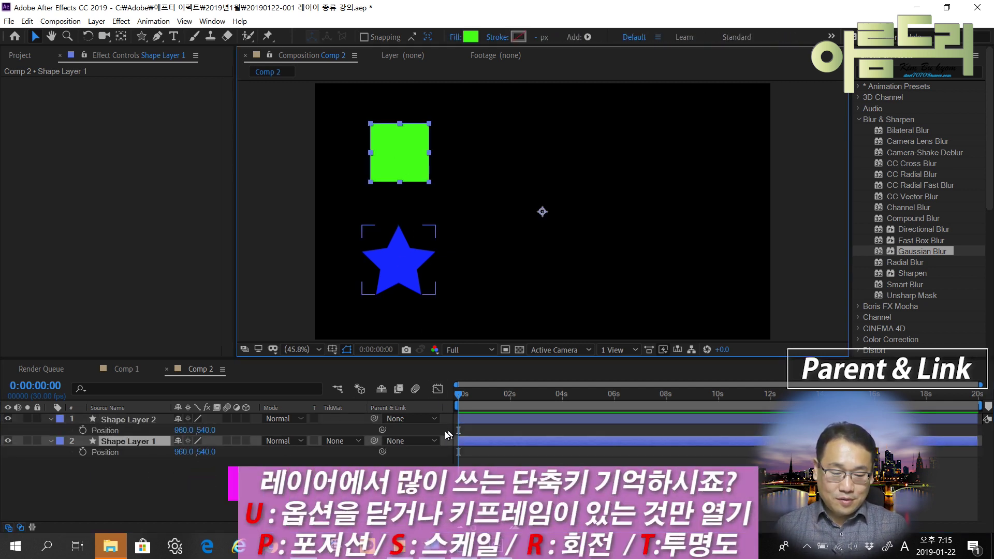
pyautogui.click(82, 431)
pyautogui.click(83, 452)
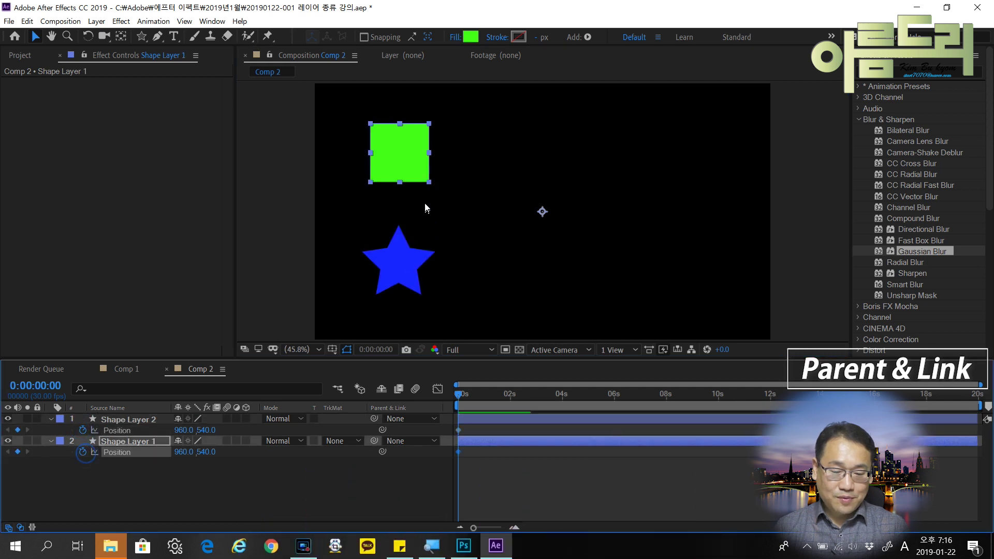
# At 0:00:03:25, move the square horizontally to about X 2125 and the star to about X 2134
pyautogui.moveTo(409, 166); pyautogui.dragTo(695, 172)
pyautogui.hotkey('ctrl', 'z')
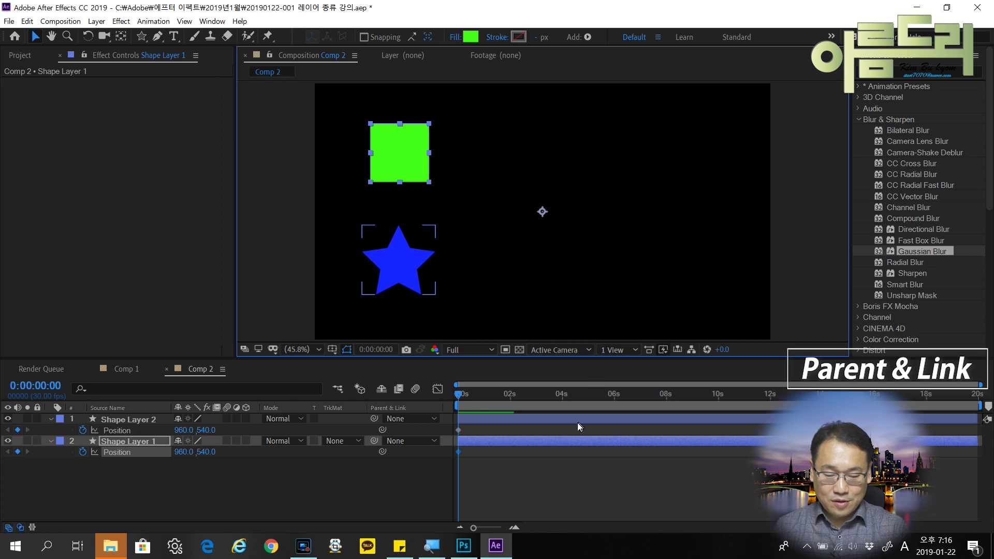
pyautogui.click(558, 403)
pyautogui.moveTo(403, 164); pyautogui.dragTo(679, 164)
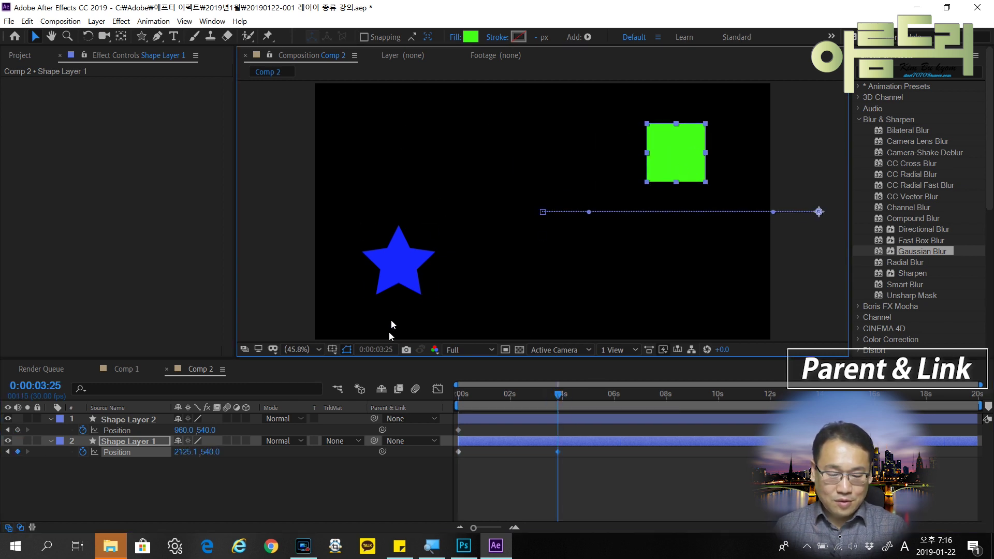
pyautogui.click(476, 443)
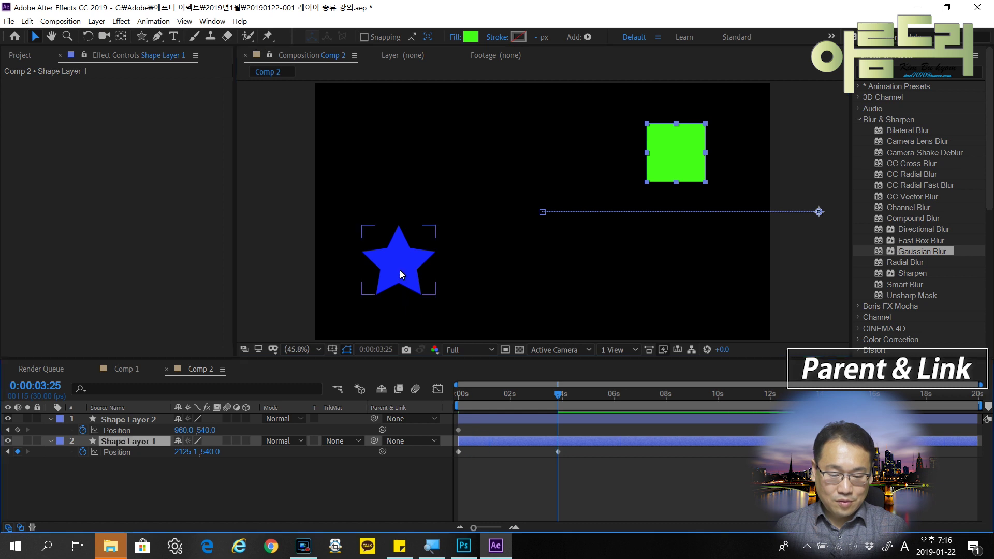
pyautogui.click(464, 417)
pyautogui.moveTo(400, 263); pyautogui.dragTo(678, 266)
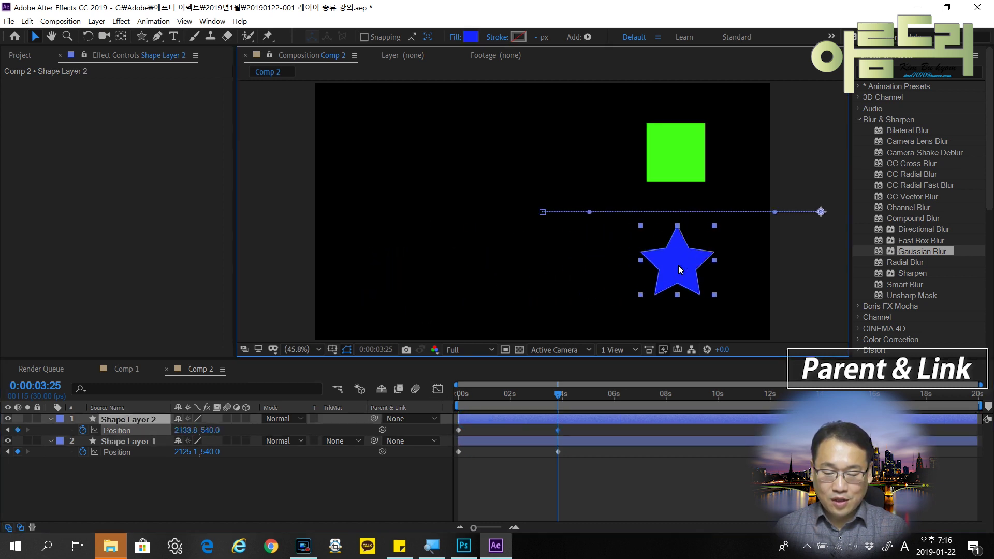
# Preview the separate animations, then remove the star's end keyframe and both of the square's Position keyframes
pyautogui.press('space')
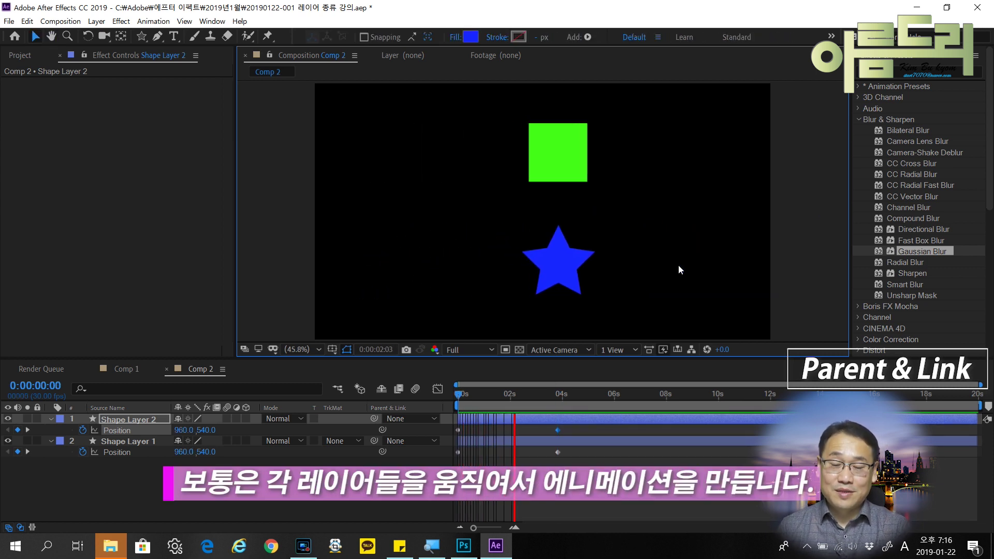
pyautogui.press('space')
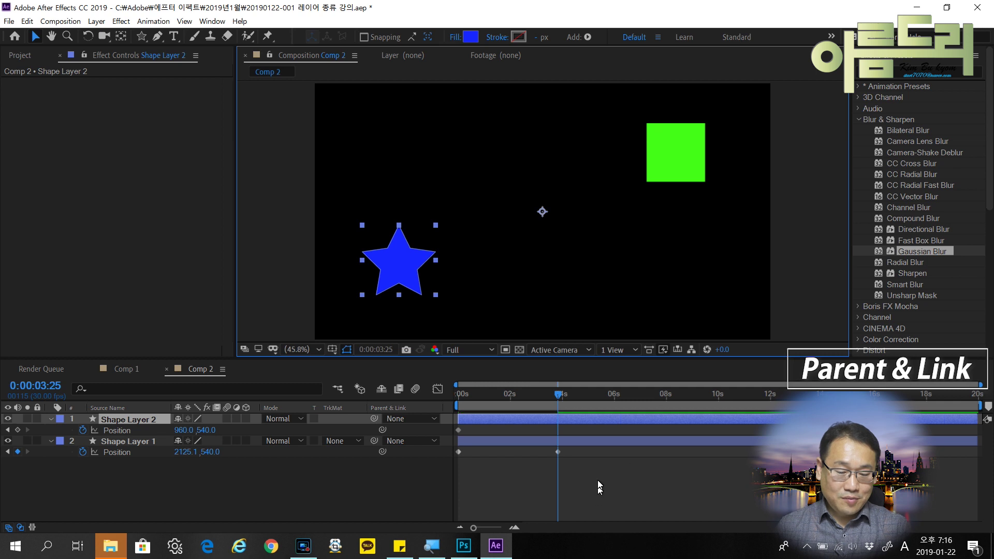
pyautogui.moveTo(559, 449); pyautogui.dragTo(455, 449)
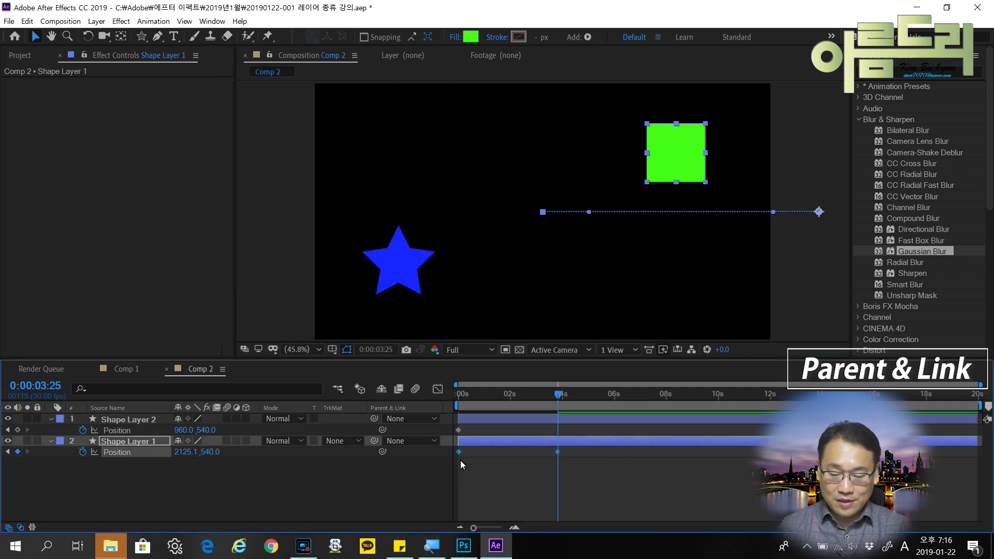
pyautogui.press('Delete')
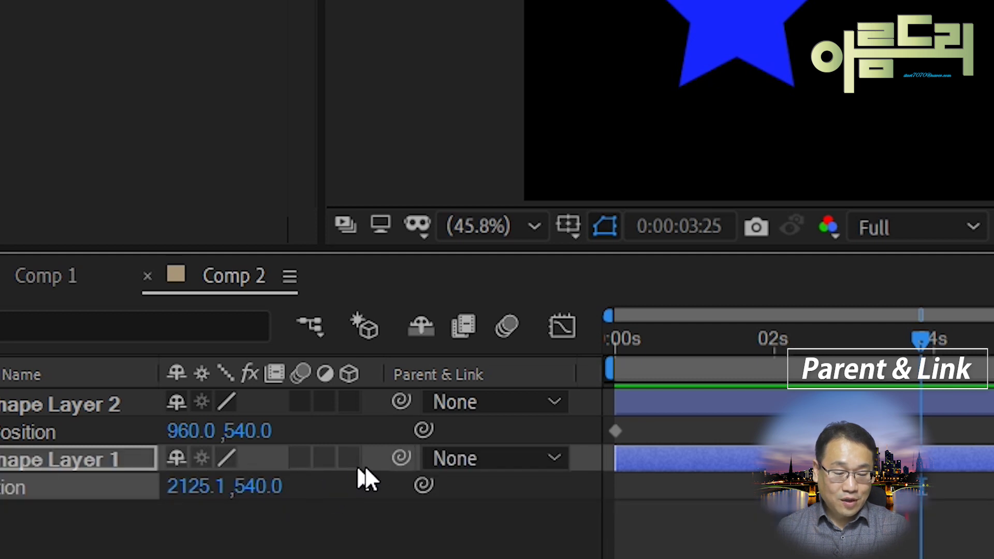
# Parent Shape Layer 1 to Shape Layer 2 using the Parent pick whip
pyautogui.moveTo(398, 459); pyautogui.dragTo(77, 406)
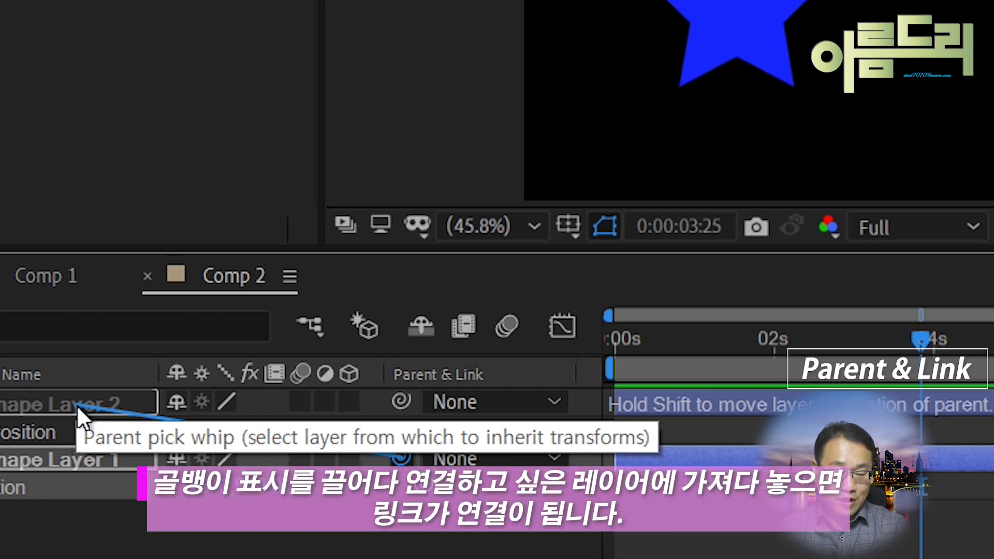
pyautogui.moveTo(77, 406); pyautogui.dragTo(77, 406)
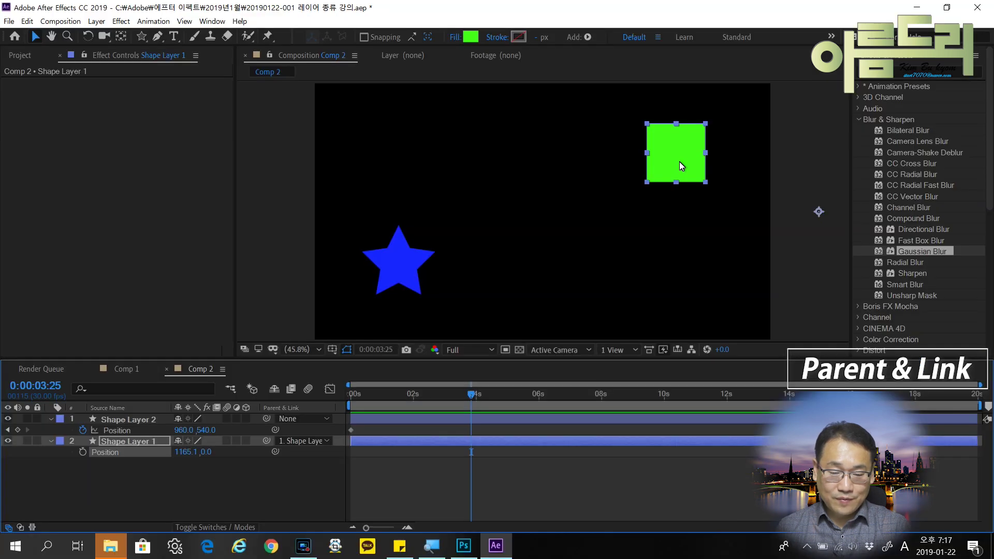
# Try moving the star to test the parent link, and undo the move
pyautogui.click(398, 261)
pyautogui.moveTo(370, 277); pyautogui.dragTo(435, 284)
pyautogui.hotkey('ctrl', 'z')
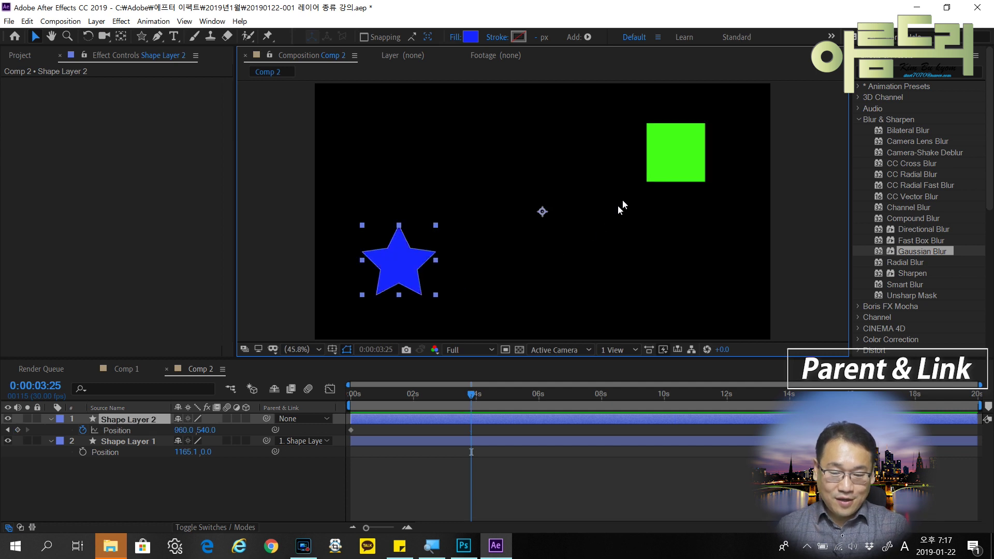
# Move the square back above the star, and shift the star a short distance right and slightly down at 0:00:03:25
pyautogui.moveTo(683, 156); pyautogui.dragTo(391, 147)
pyautogui.click(388, 333)
pyautogui.click(389, 273)
pyautogui.moveTo(390, 273); pyautogui.dragTo(461, 283)
# Play the linked animation from the first frame and stop it before the four-second mark
pyautogui.press('Home')
pyautogui.press('space')
pyautogui.click(448, 455)
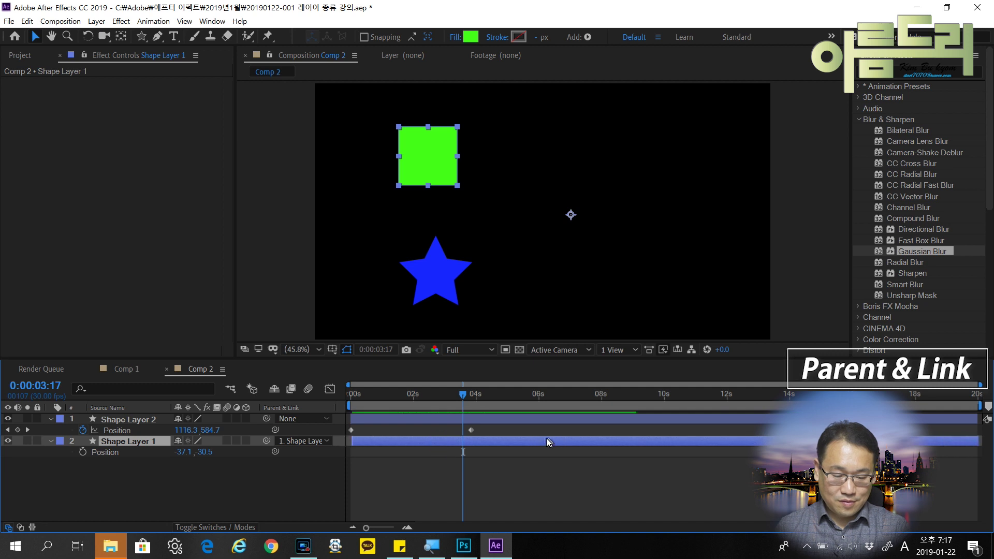
# Remove all Position keyframes from the star layer, Shape Layer 2
pyautogui.click(429, 421)
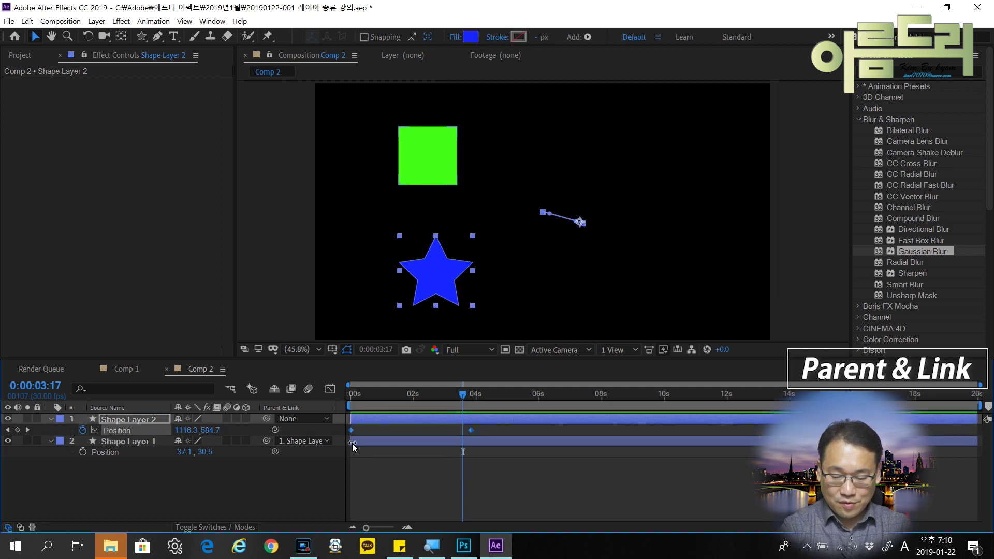
pyautogui.hotkey('ctrl', 'z')
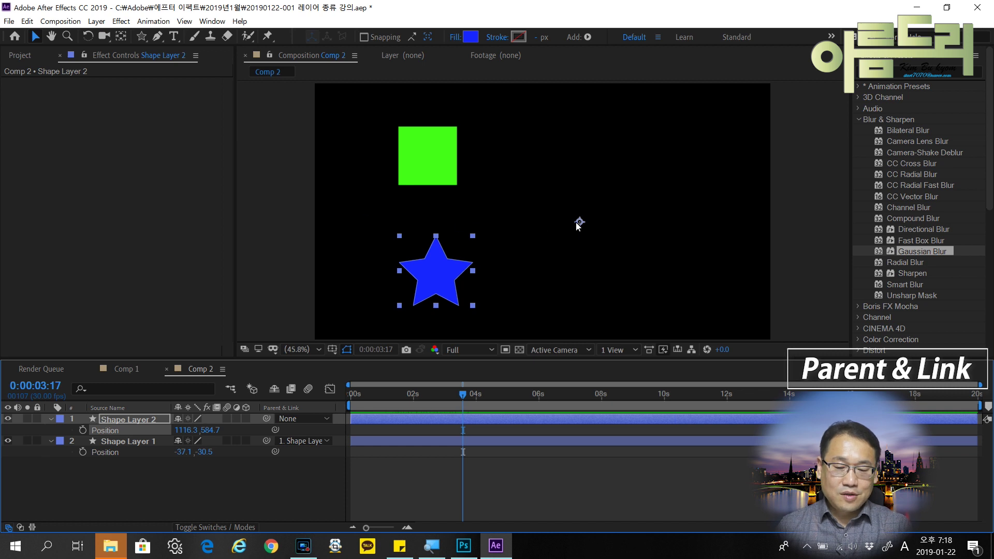
pyautogui.rightClick(436, 278)
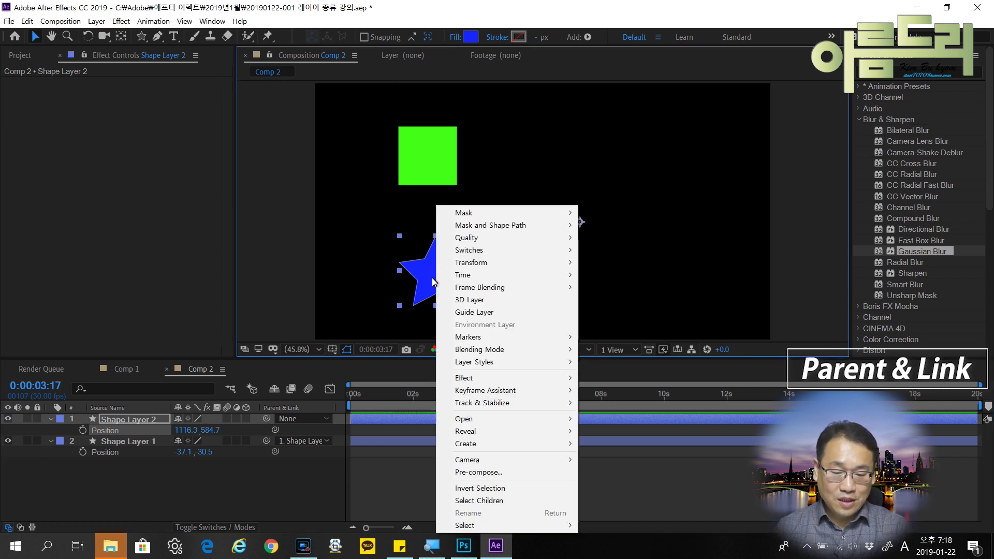
pyautogui.click(433, 282)
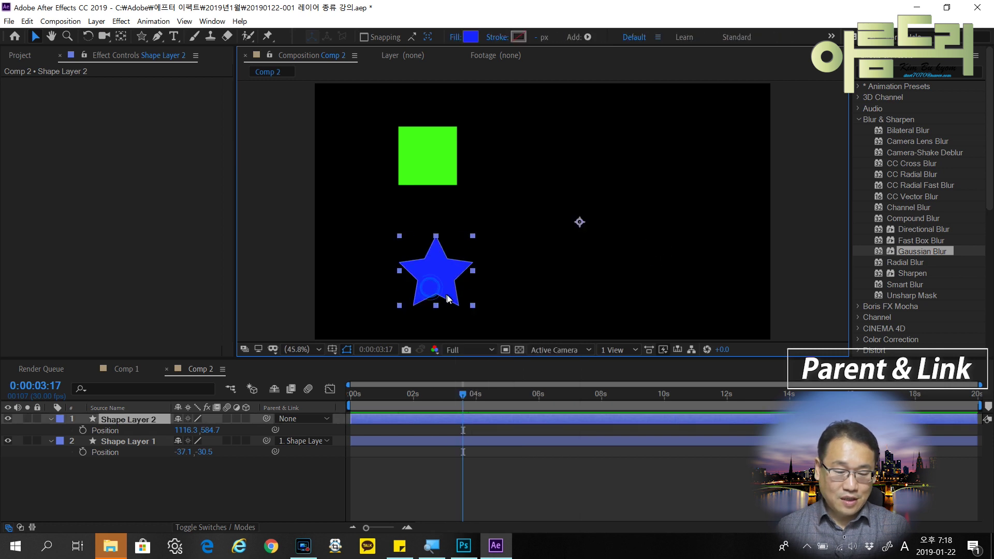
# Keyframe the star's Position at 0:00:00:00, and move the star to the right side of the frame just before four seconds
pyautogui.moveTo(461, 393); pyautogui.dragTo(347, 396)
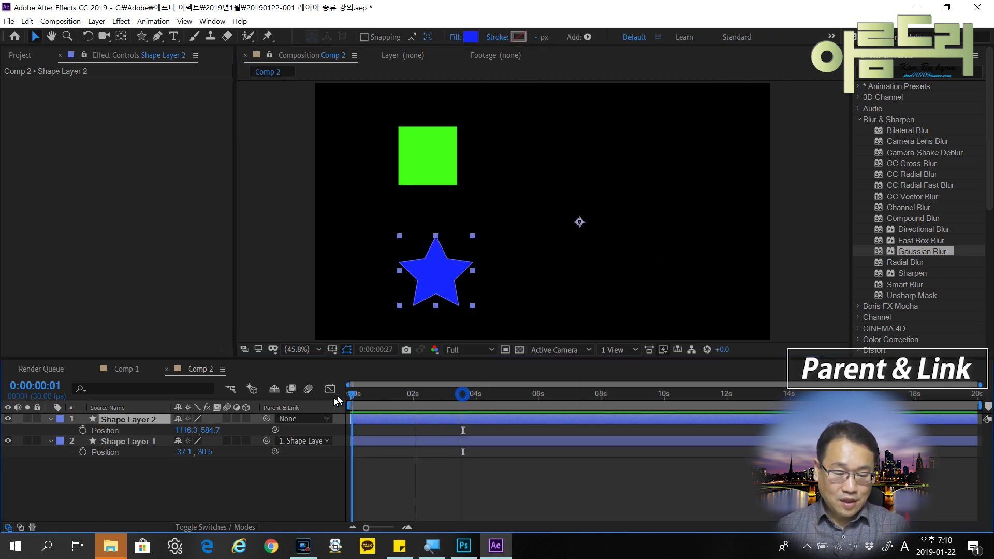
pyautogui.click(82, 430)
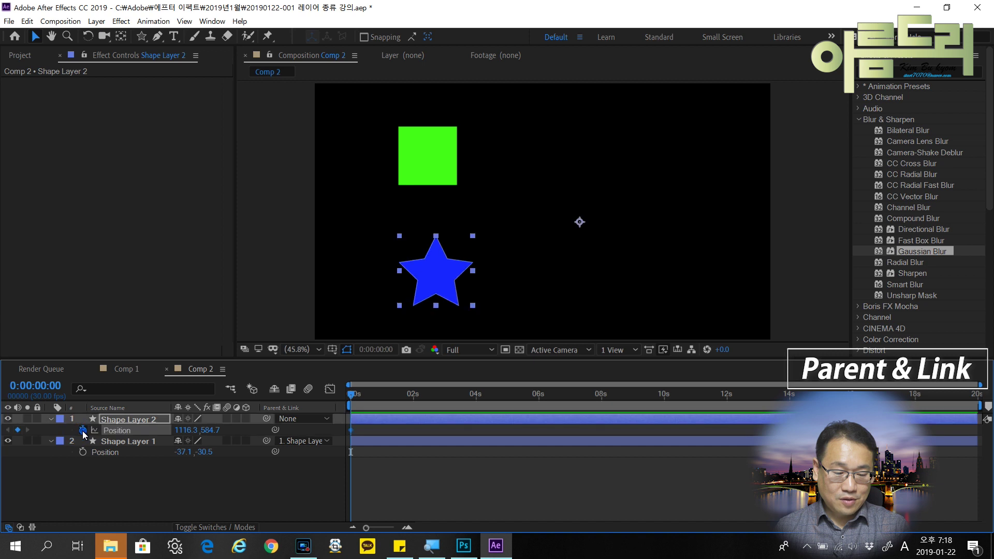
pyautogui.moveTo(349, 399); pyautogui.dragTo(469, 397)
pyautogui.click(437, 277)
pyautogui.moveTo(437, 276); pyautogui.dragTo(729, 281)
# Preview the parented motion from the first frame, and return to 0:00:00:00
pyautogui.press('Home')
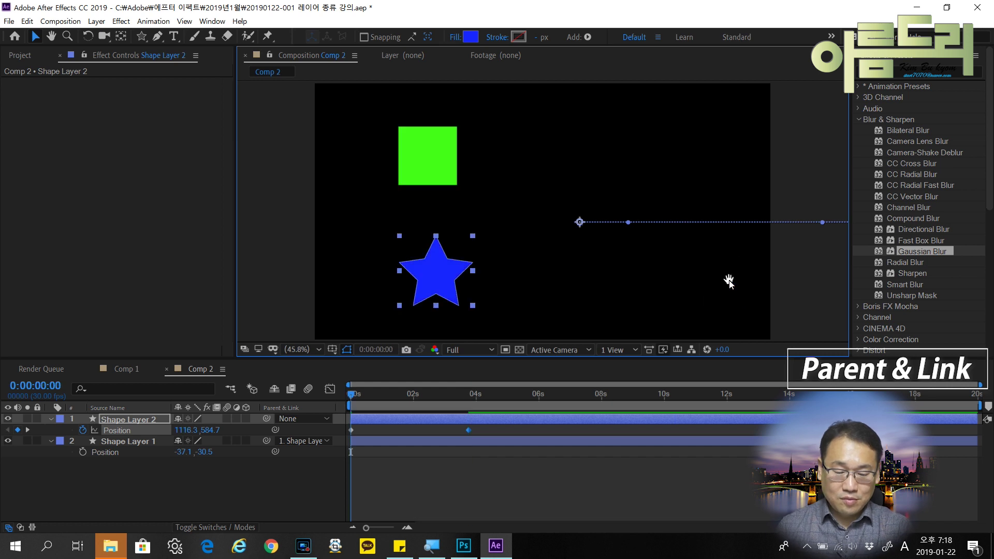
pyautogui.press('space')
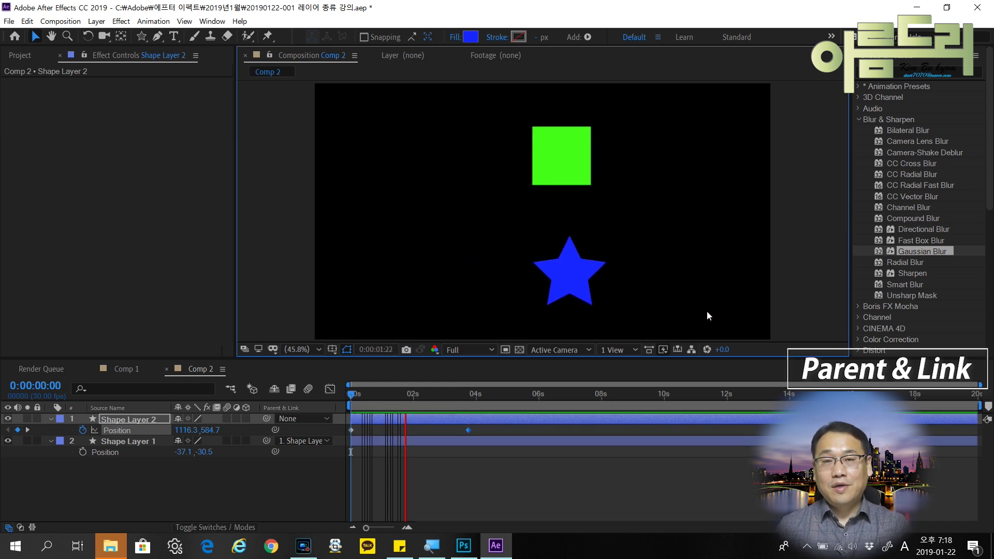
pyautogui.press('space')
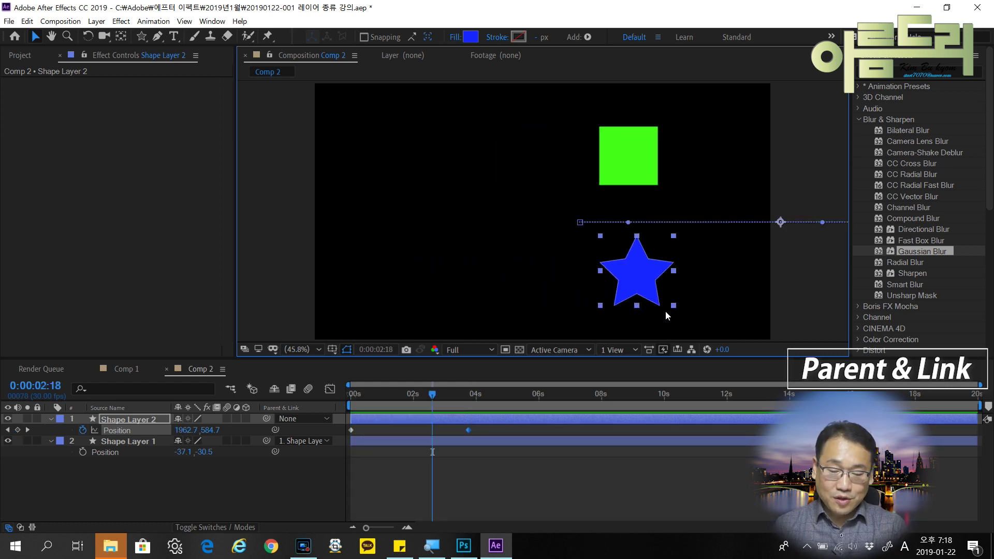
pyautogui.press('Home')
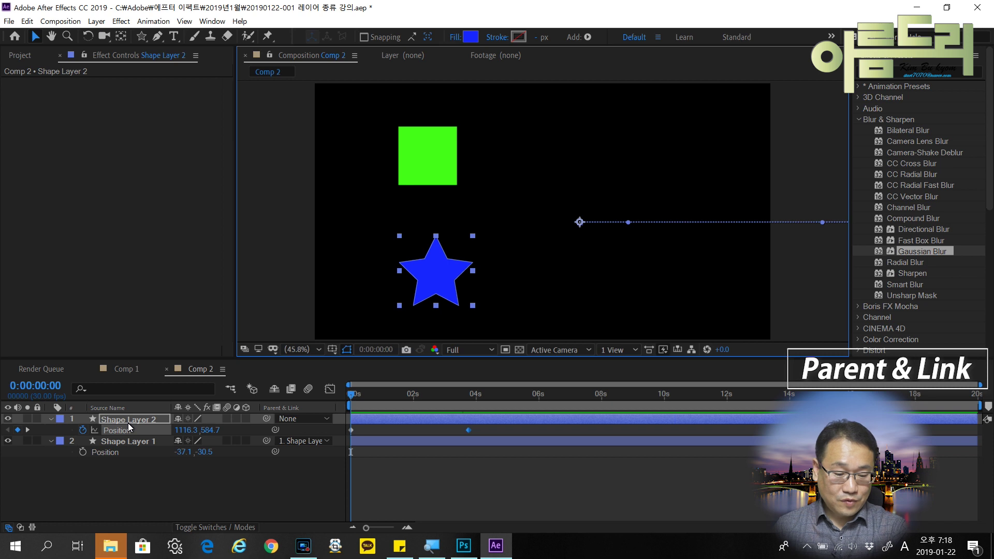
# Keyframe Shape Layer 2's Rotation at 0:00:00:00, and set it to one full revolution at 0:00:04:00
pyautogui.press('r')
pyautogui.click(83, 430)
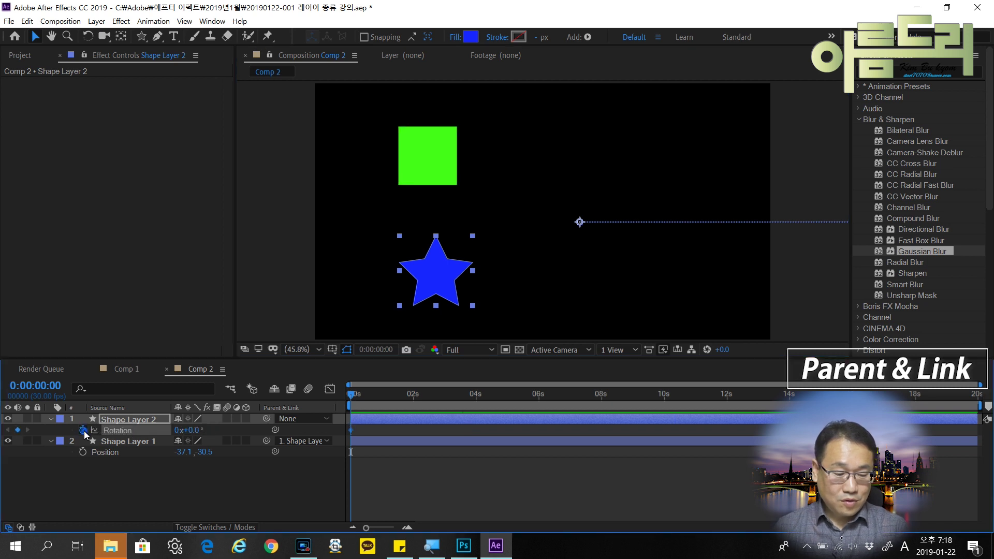
pyautogui.moveTo(352, 393); pyautogui.dragTo(477, 393)
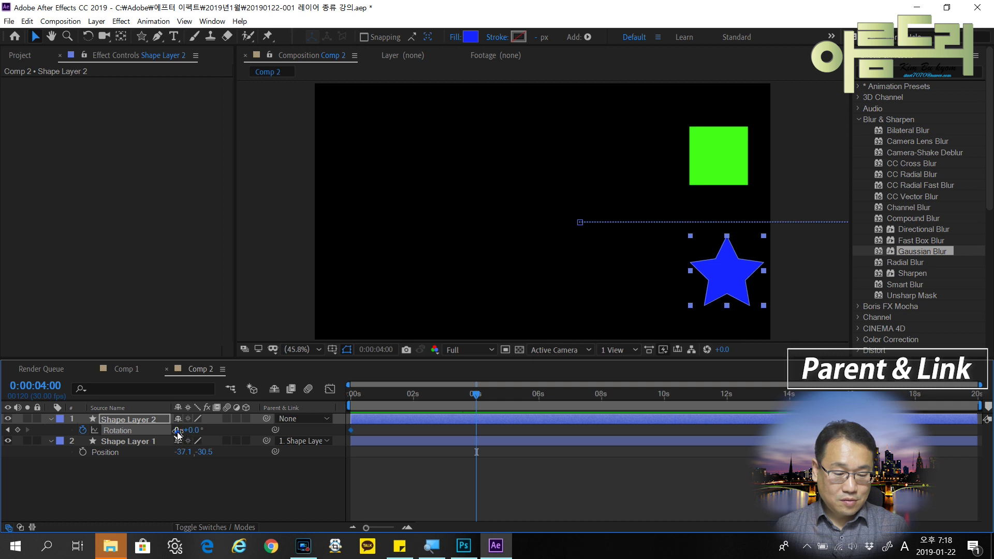
pyautogui.write('1')
pyautogui.press('Return')
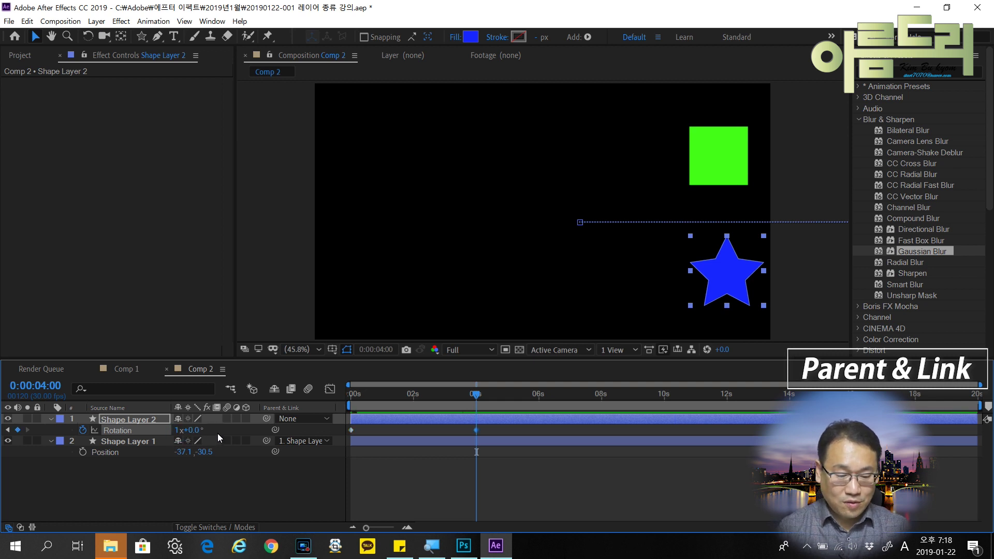
# Preview the rotation, undo the Rotation keyframe at 0:00:04:00, and return to the first frame
pyautogui.press('Home')
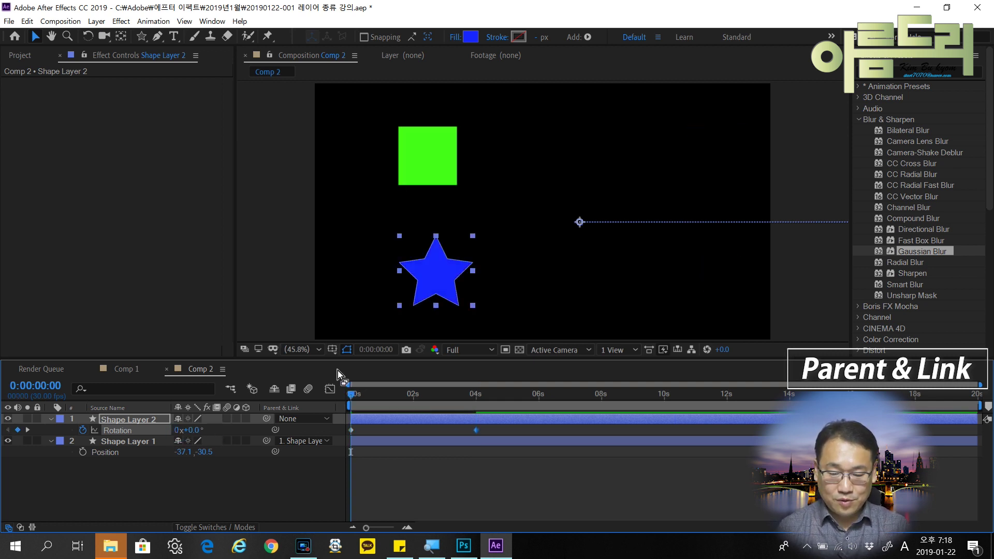
pyautogui.press('space')
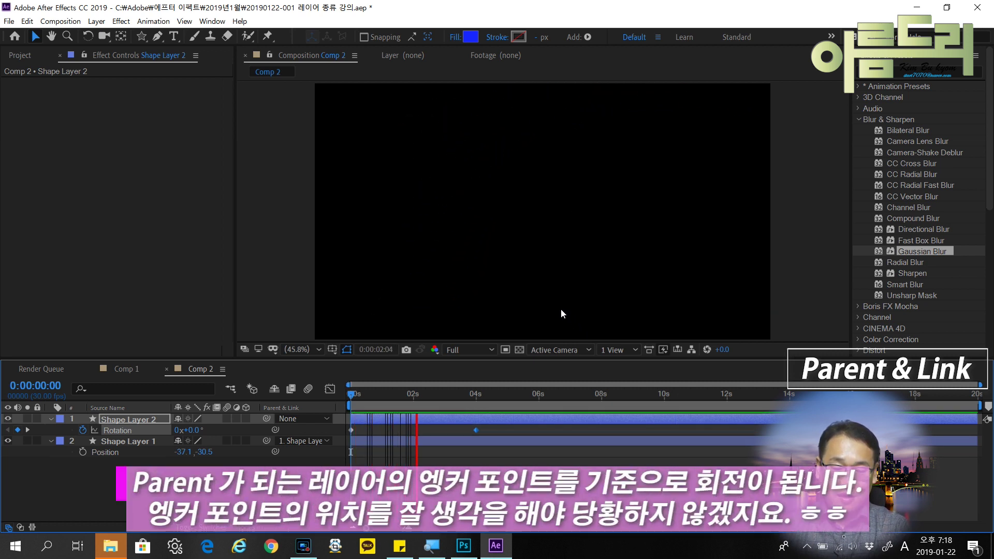
pyautogui.press('space')
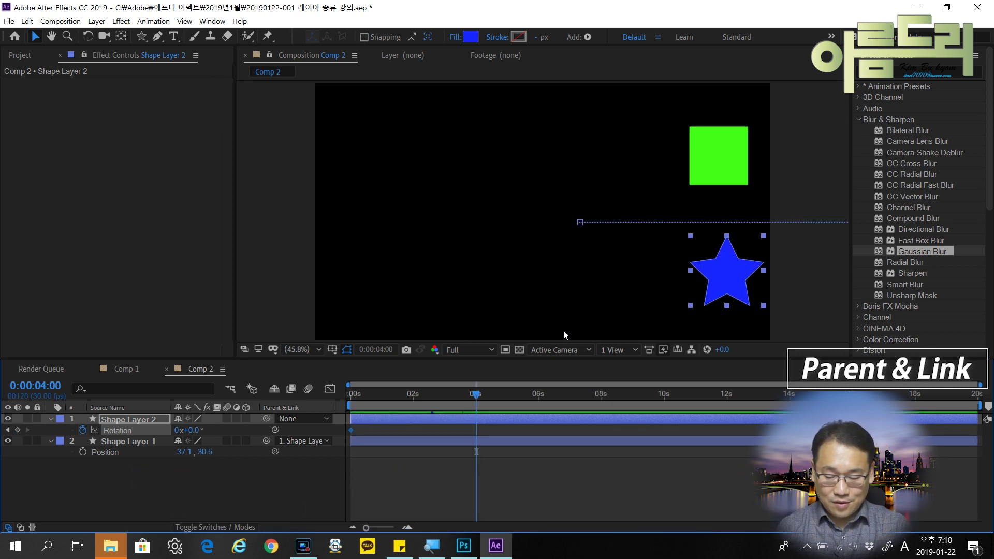
pyautogui.press('Home')
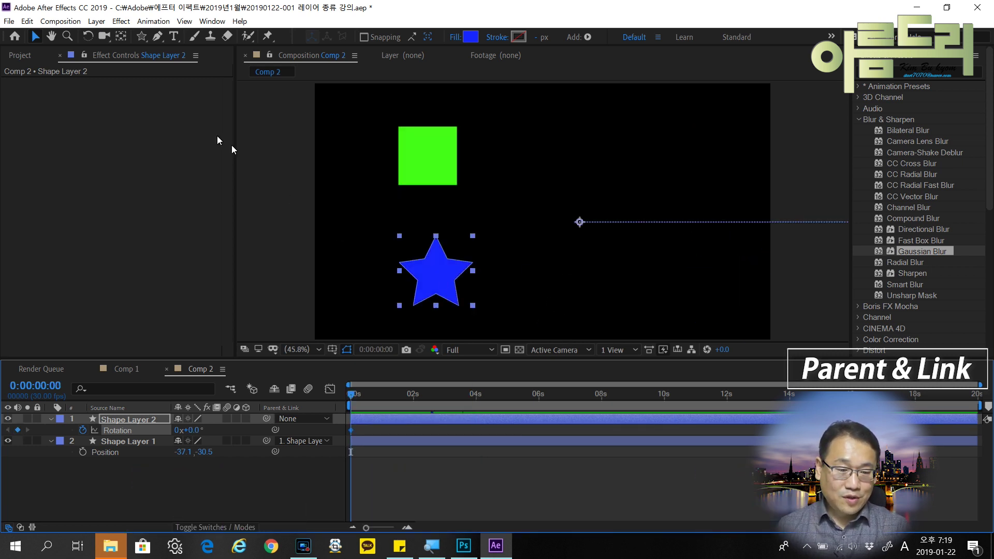
# Center the anchor points of the blue star and the green square on their own shapes
pyautogui.click(120, 36)
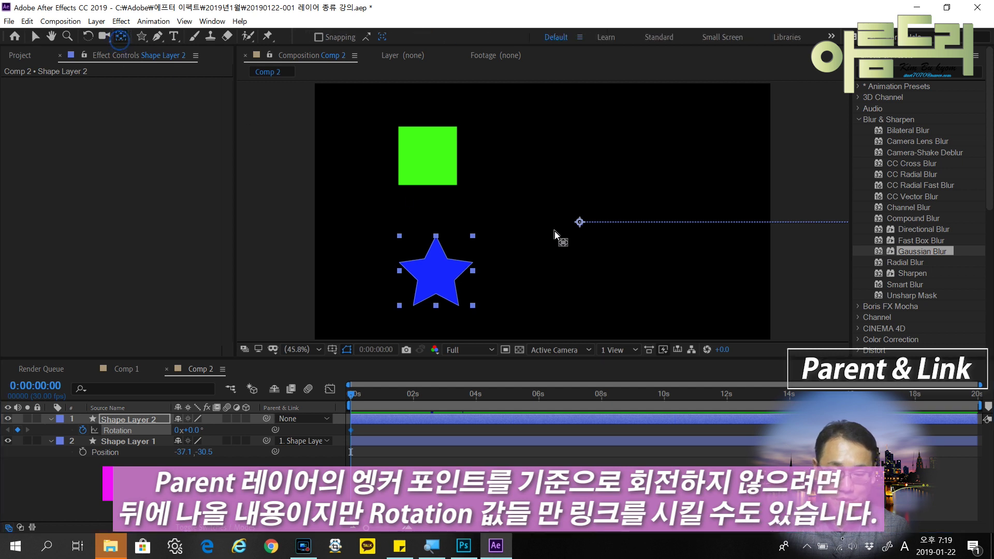
pyautogui.moveTo(580, 223); pyautogui.dragTo(441, 280)
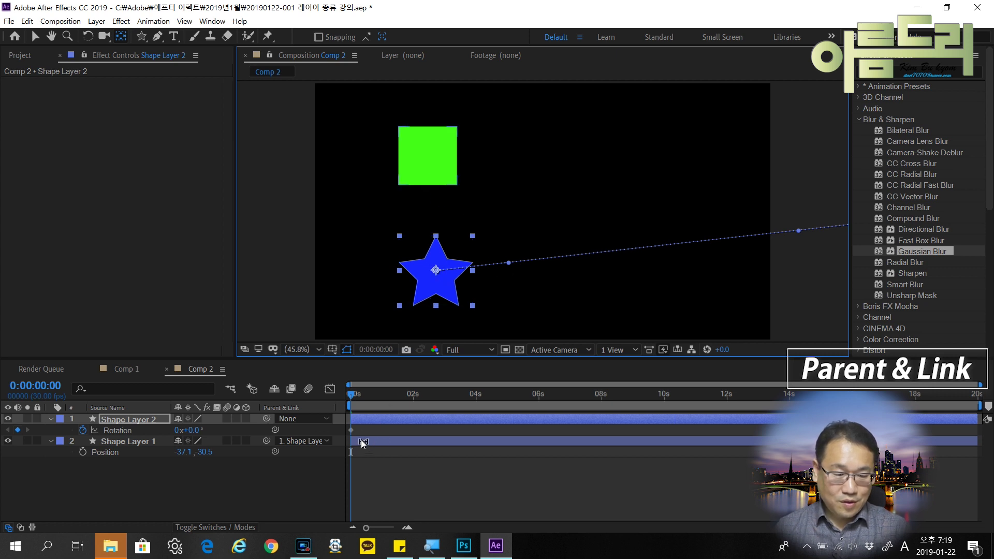
pyautogui.click(378, 441)
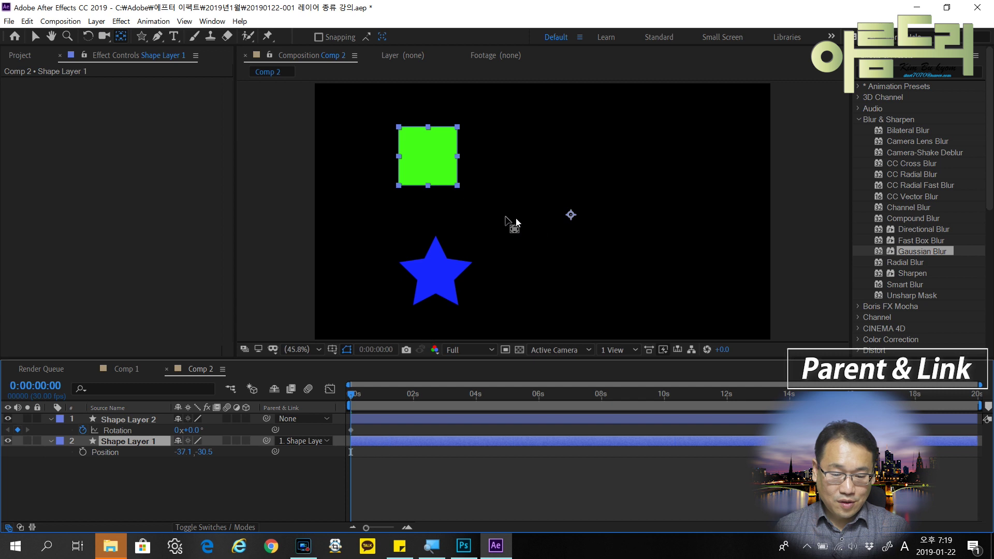
pyautogui.moveTo(571, 215); pyautogui.dragTo(533, 203)
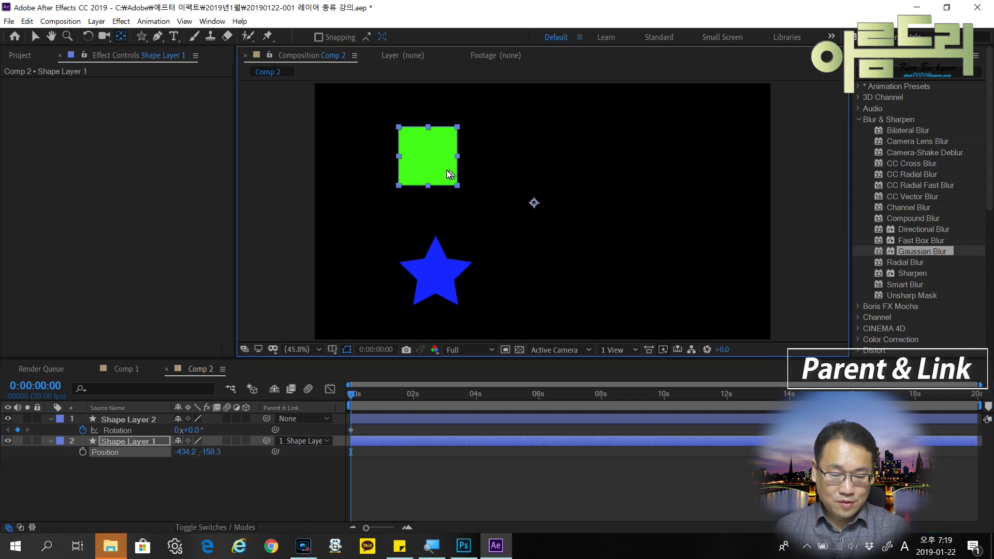
pyautogui.hotkey('ctrl', 'alt', 'Home')
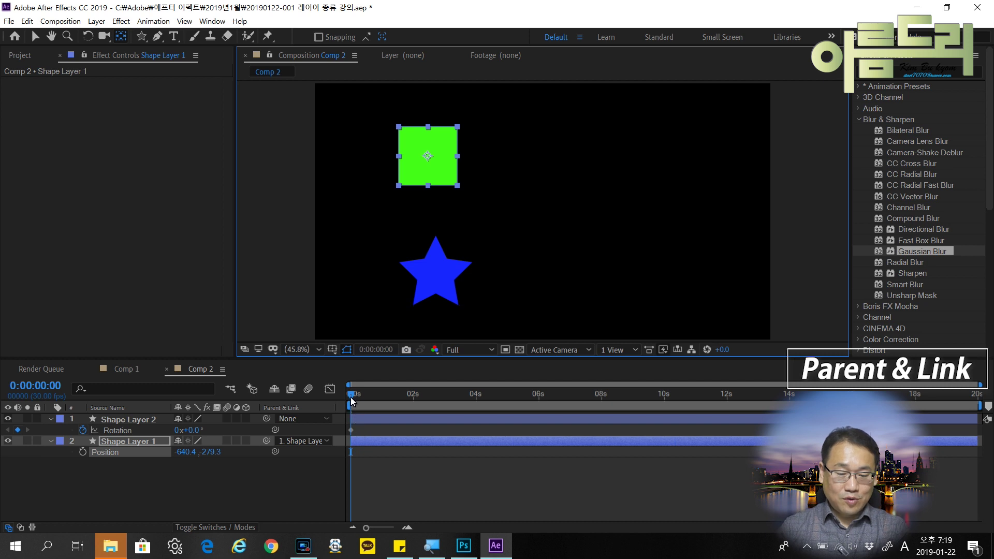
# Preview the animation from the first frame with the new anchor points
pyautogui.press('space')
pyautogui.press('space')
pyautogui.press('space')
pyautogui.press('space')
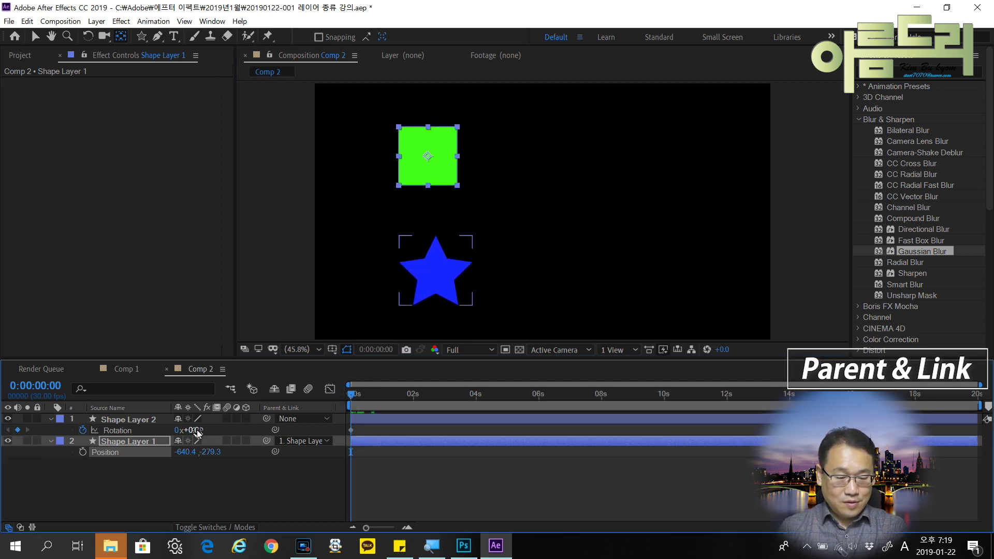
# At 0:00:03:23, move Shape Layer 2 back inside the right side of the frame, to about 1686.5, 768.7
pyautogui.click(491, 405)
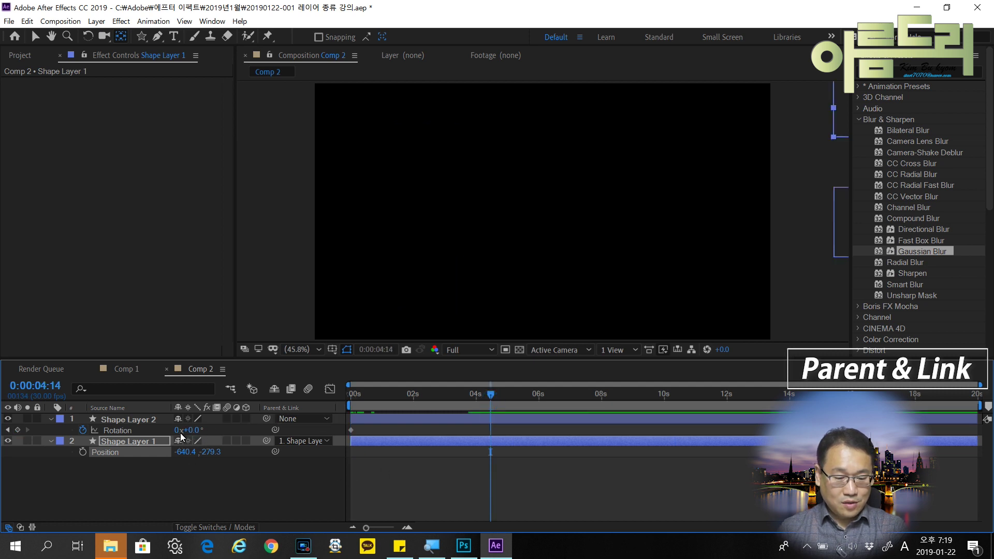
pyautogui.moveTo(493, 397); pyautogui.dragTo(468, 398)
pyautogui.press(',')
pyautogui.press(',')
pyautogui.hotkey('ctrl', 'Up')
pyautogui.press('u')
pyautogui.click(694, 127)
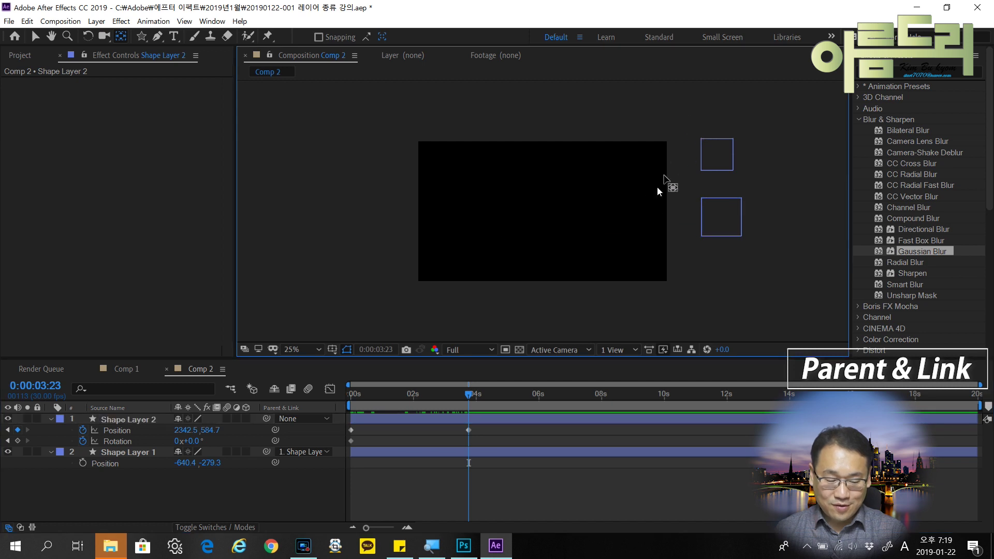
pyautogui.press('v')
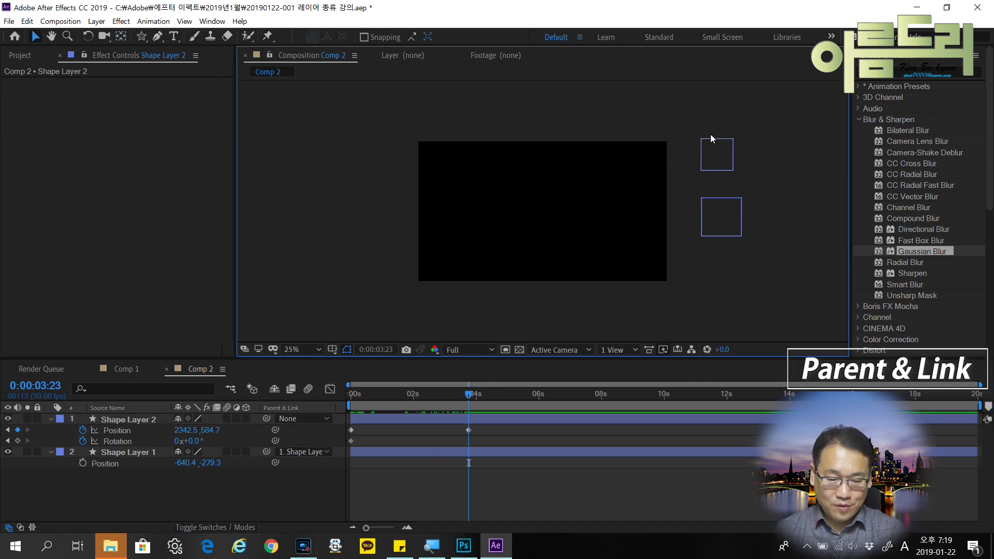
pyautogui.click(740, 216)
pyautogui.moveTo(711, 233); pyautogui.dragTo(617, 265)
# Preview the star's revised motion path from 0:00:00:00 with the composition fitted to the view
pyautogui.moveTo(471, 397); pyautogui.dragTo(351, 399)
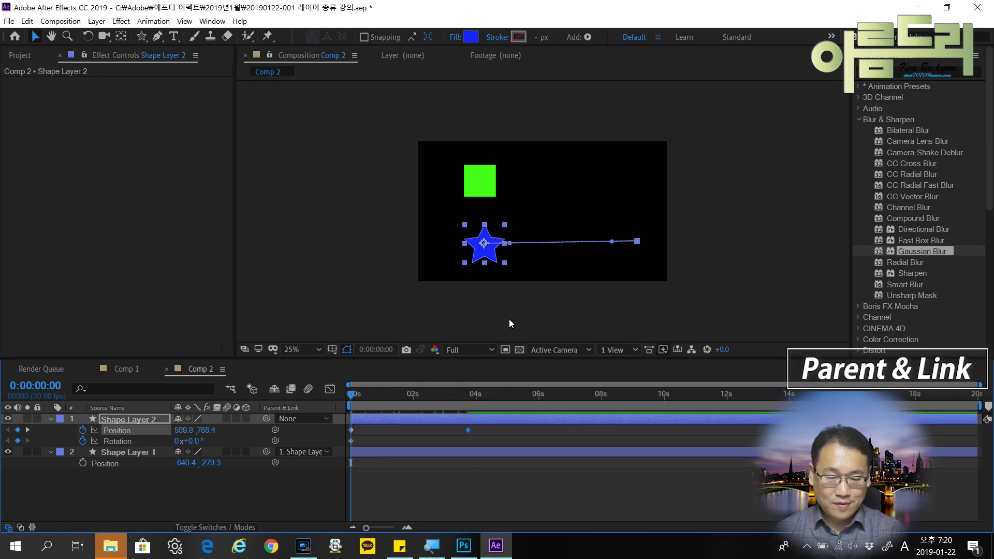
pyautogui.hotkey('shift', '/')
pyautogui.press('space')
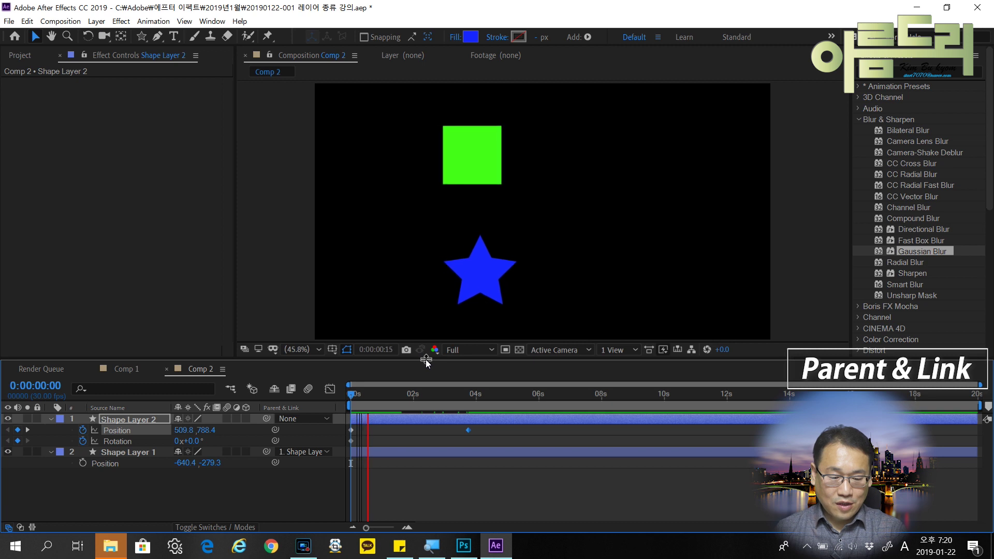
pyautogui.press('space')
# Set Shape Layer 2's Rotation to one full revolution at 0:00:03:23
pyautogui.moveTo(376, 397); pyautogui.dragTo(467, 397)
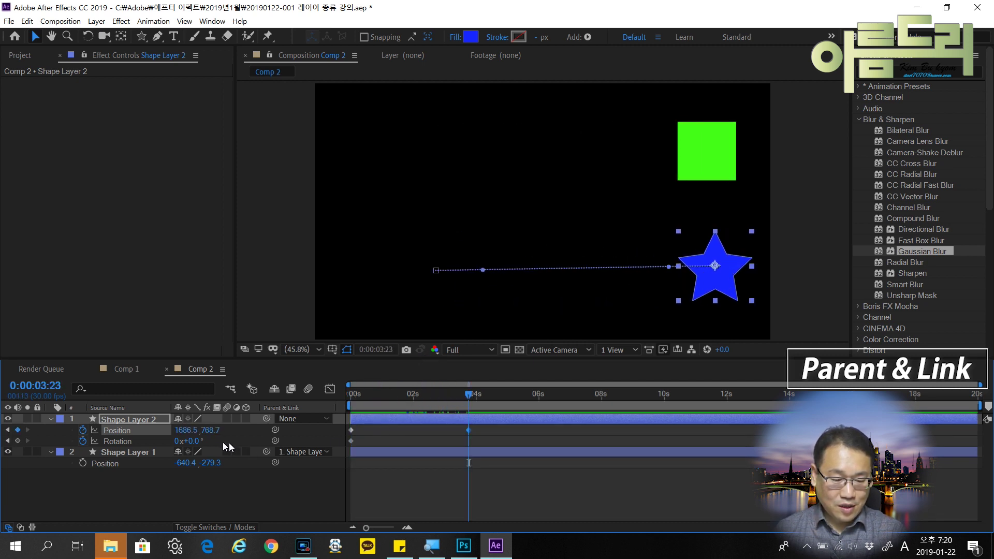
pyautogui.click(177, 442)
pyautogui.write('1')
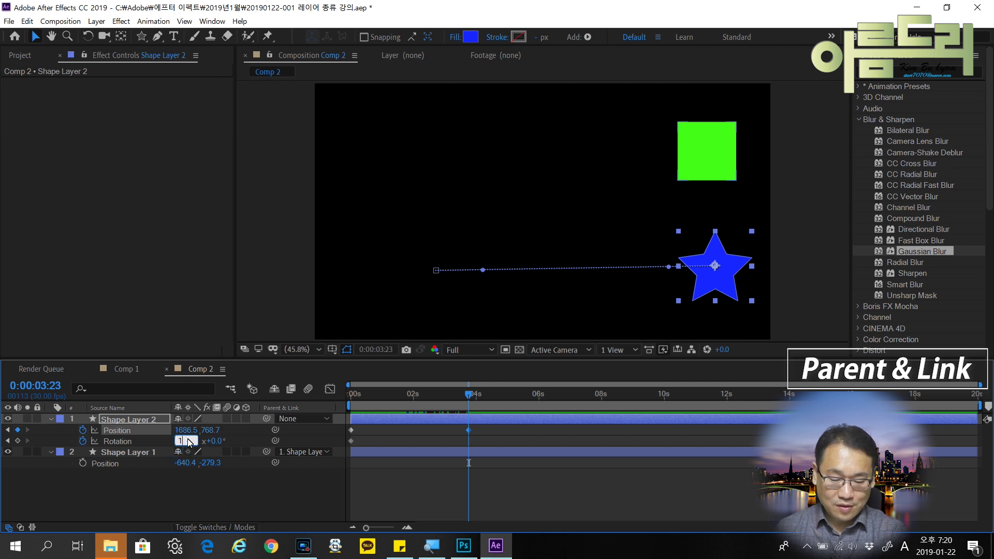
pyautogui.press('Return')
# Preview the combined position and rotation animation, and return to 0:00:00:00
pyautogui.press('Home')
pyautogui.press('space')
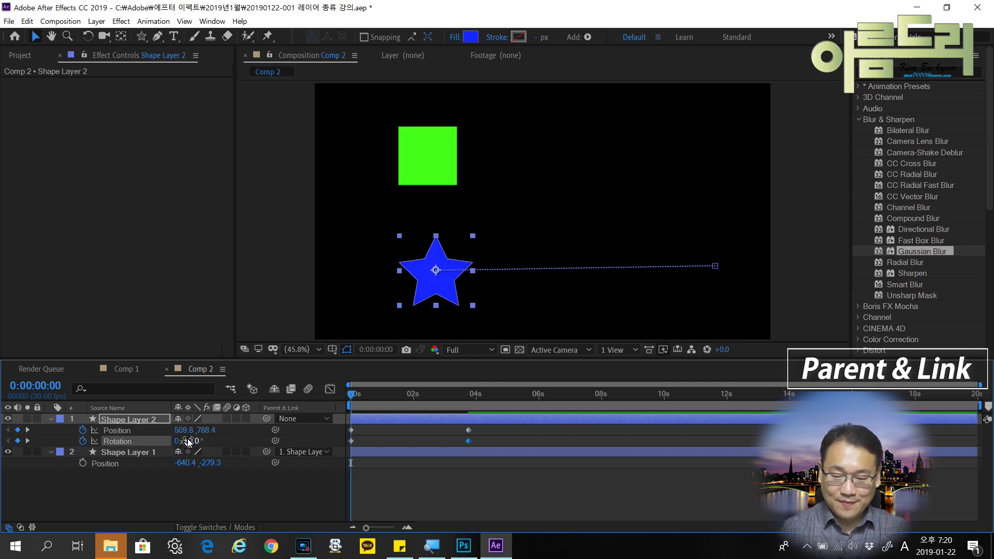
pyautogui.press('space')
pyautogui.moveTo(493, 395); pyautogui.dragTo(340, 408)
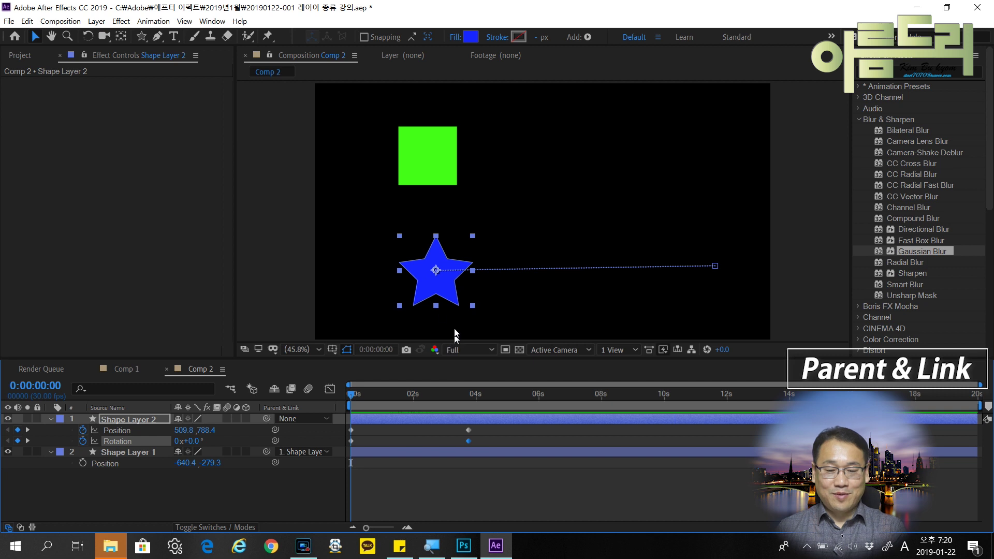
pyautogui.click(194, 498)
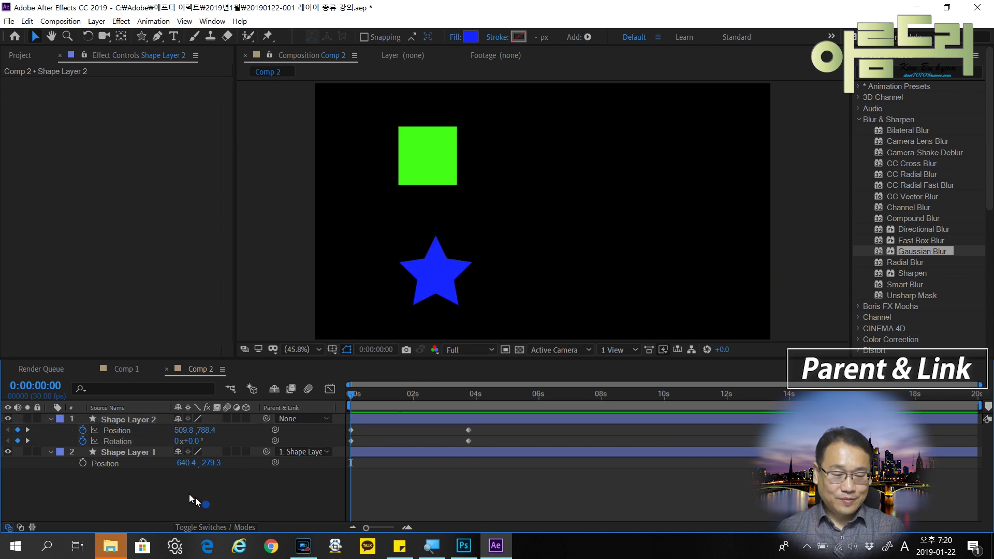
pyautogui.click(116, 420)
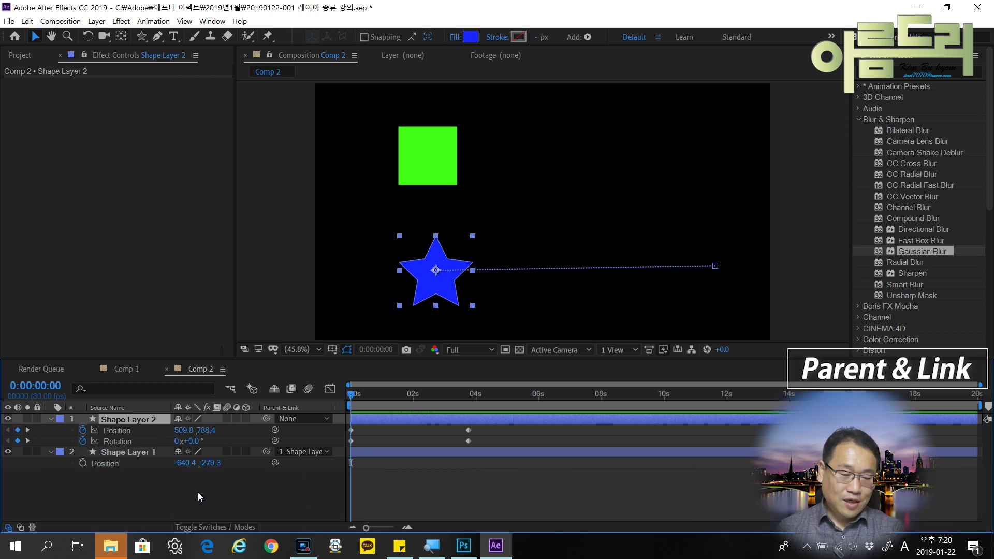
pyautogui.moveTo(192, 493); pyautogui.dragTo(86, 413)
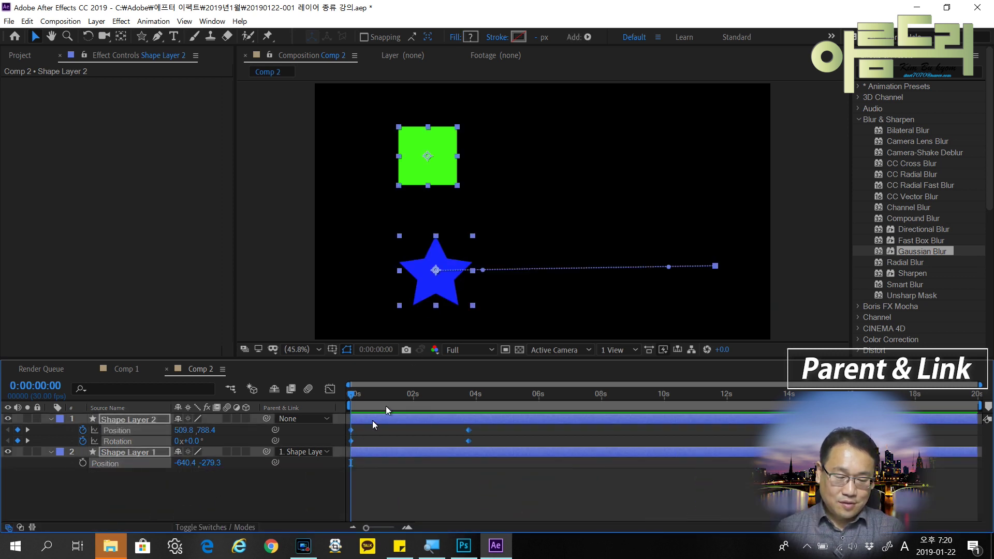
pyautogui.click(260, 494)
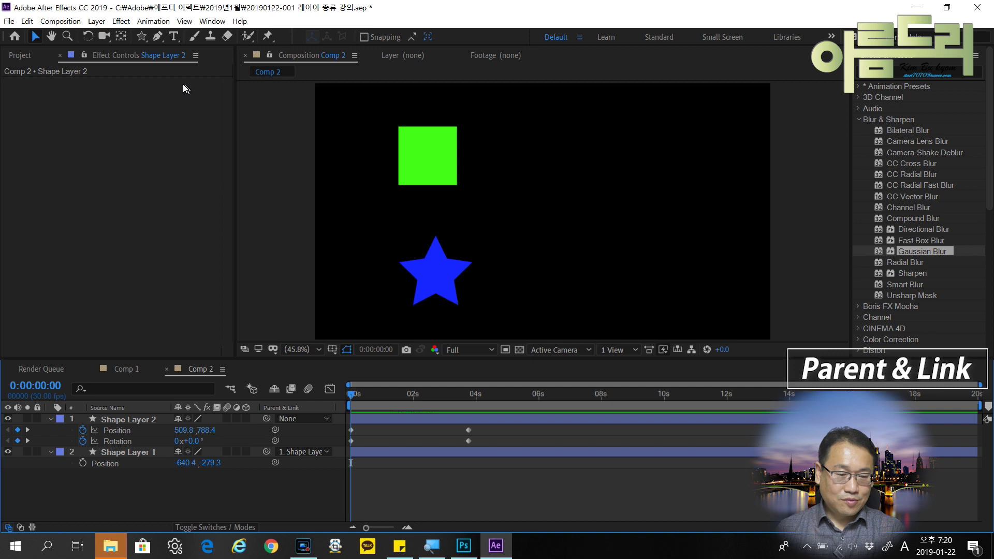
# Add the text "After Effects" in the empty area beside the square and star
pyautogui.click(173, 36)
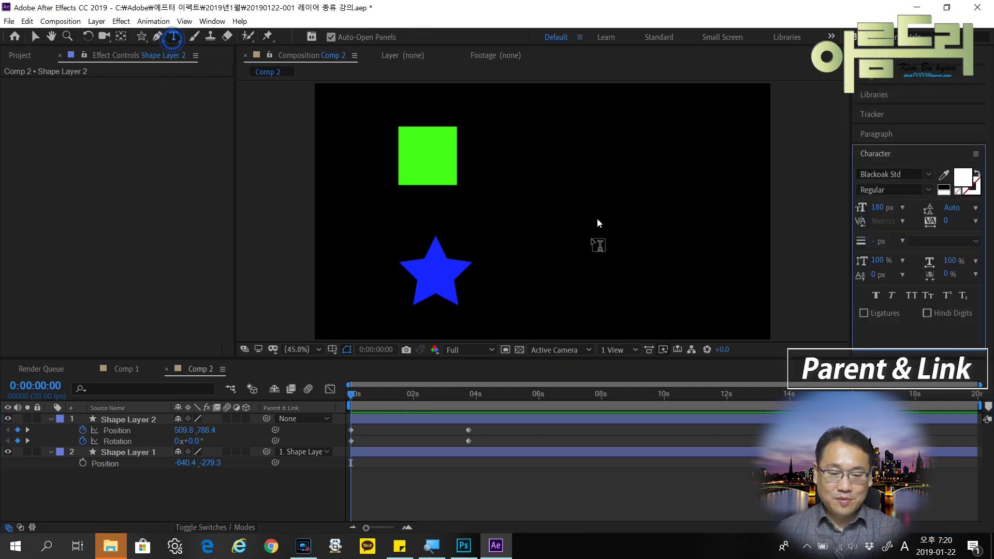
pyautogui.click(518, 212)
pyautogui.write('Af')
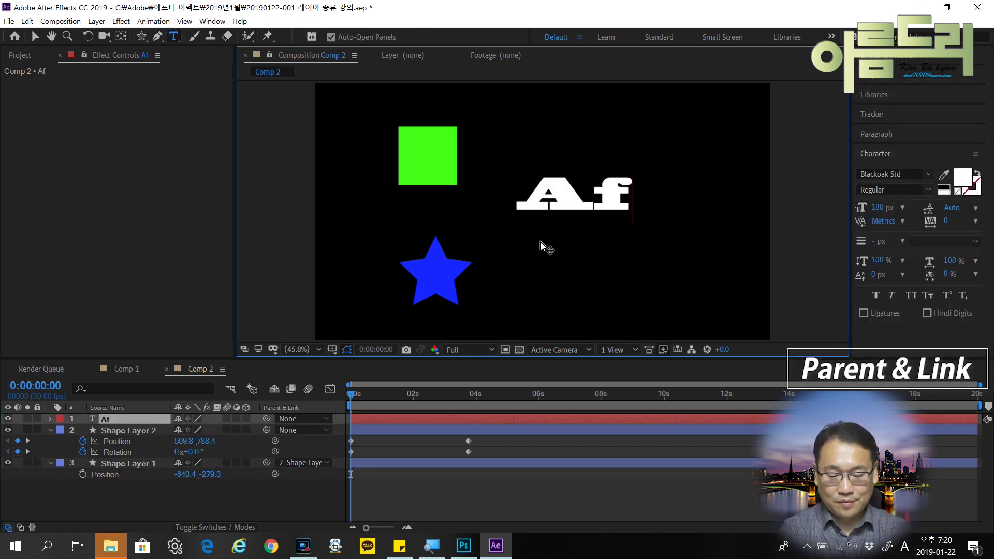
pyautogui.write('ter Effects')
pyautogui.hotkey('ctrl', 'a')
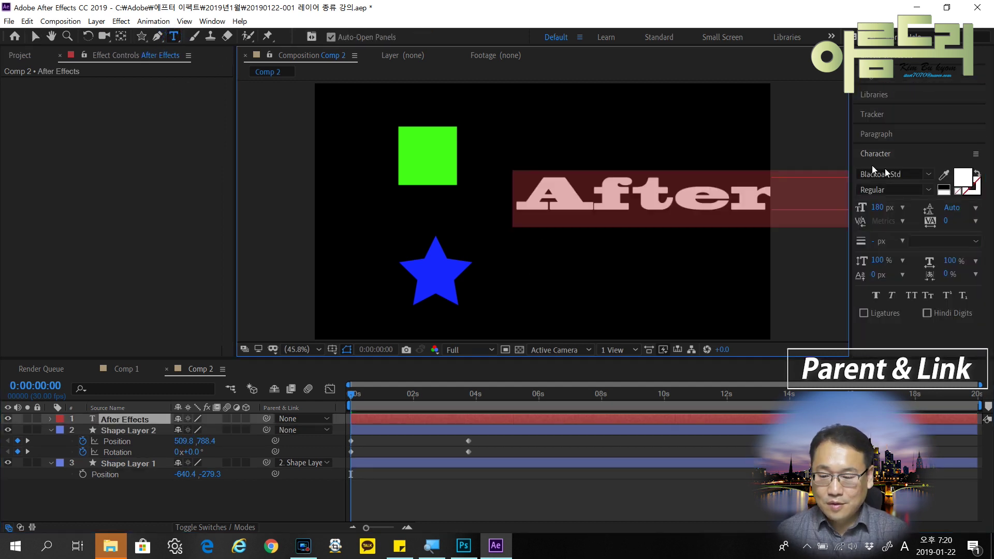
# Change the font of the "After Effects" text to Adobe Gothic Std, and deselect the layer
pyautogui.click(927, 180)
pyautogui.write('ad')
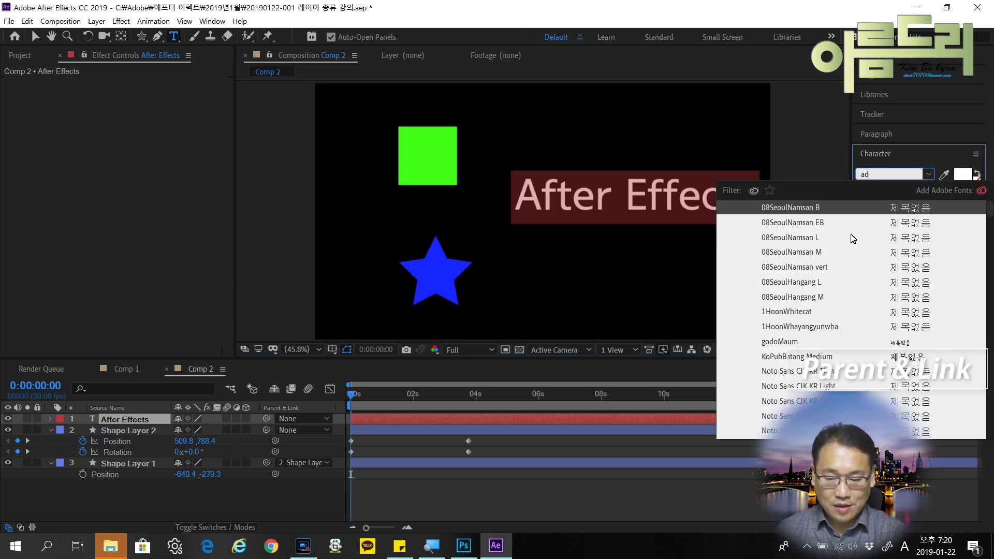
pyautogui.click(812, 208)
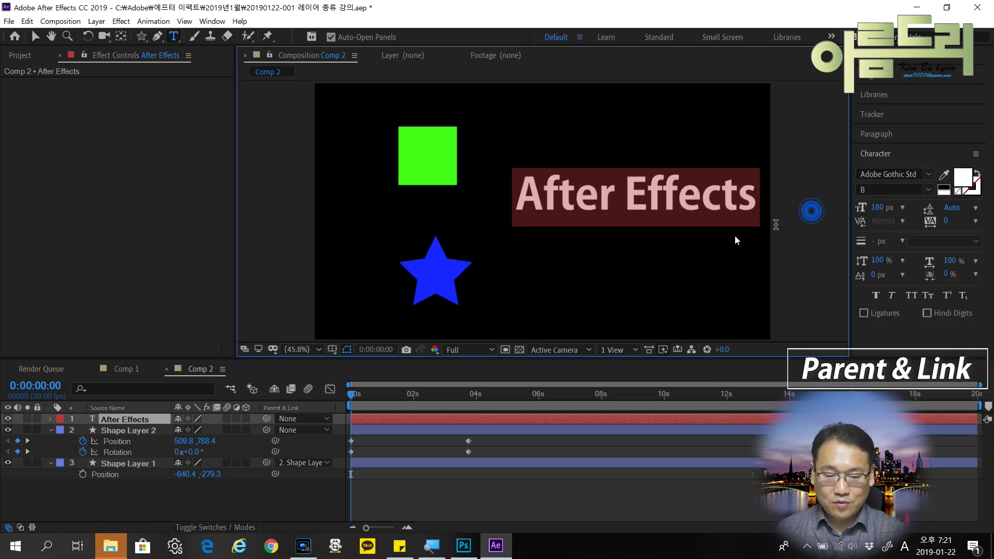
pyautogui.click(276, 519)
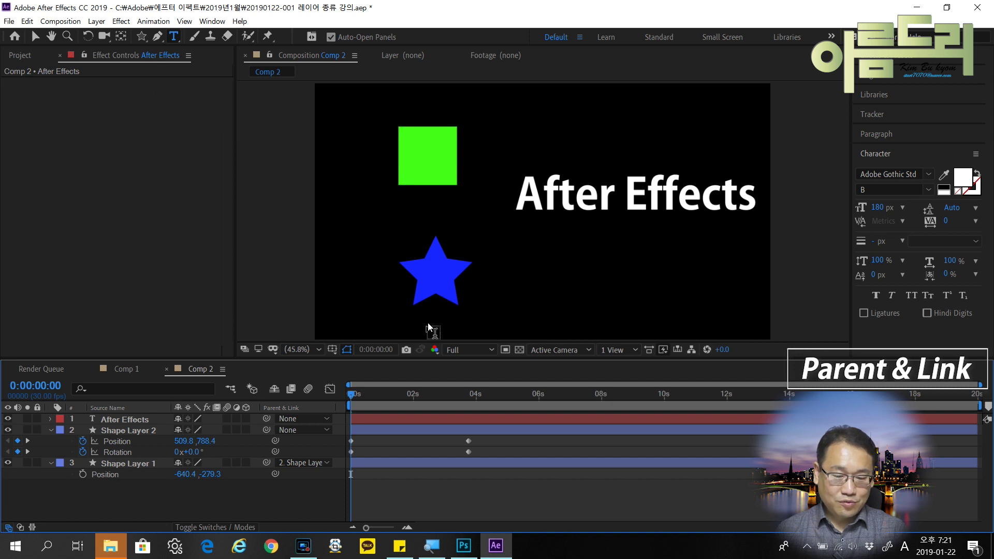
# Draw a small star on a new shape layer below the text's first letters, with a radial gradient fill
pyautogui.click(142, 39)
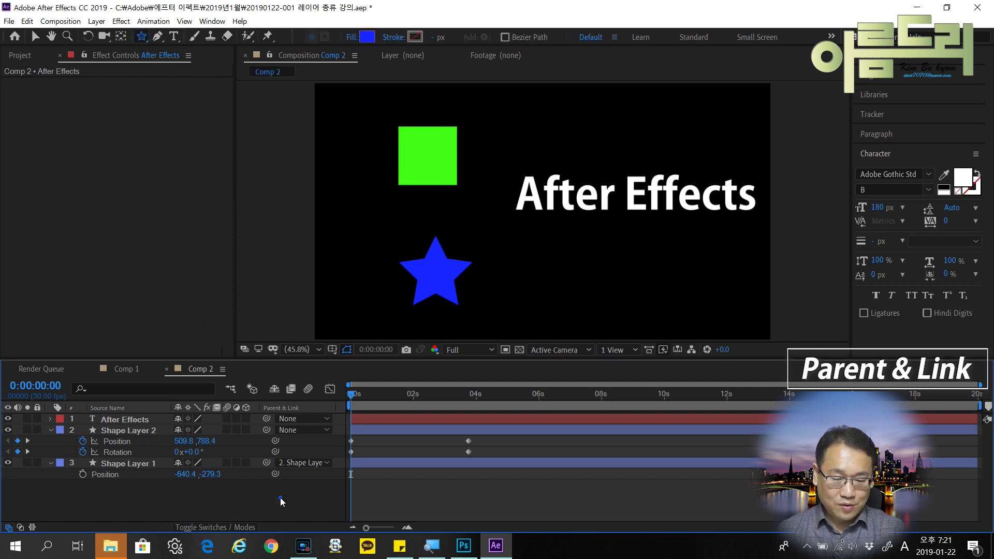
pyautogui.moveTo(542, 247); pyautogui.dragTo(554, 259)
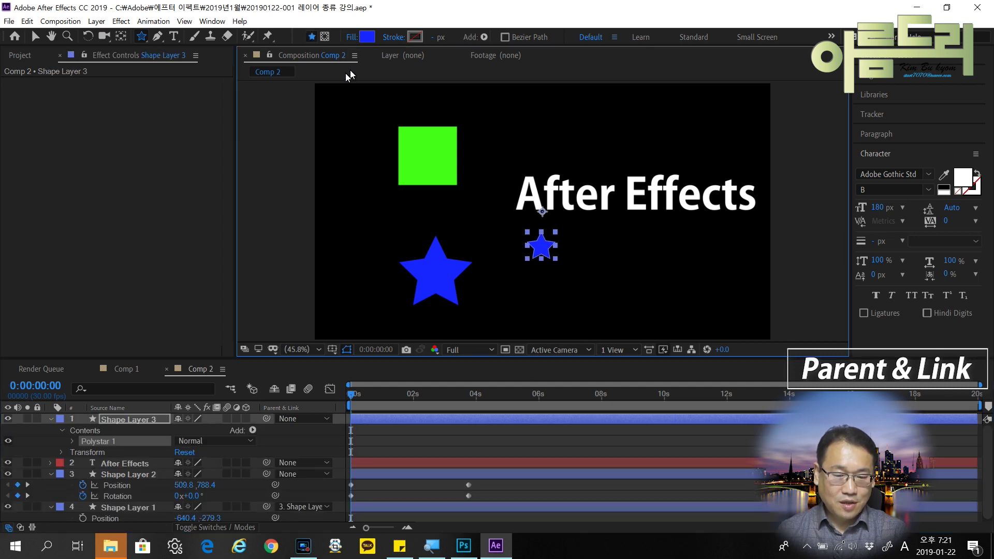
pyautogui.click(367, 37)
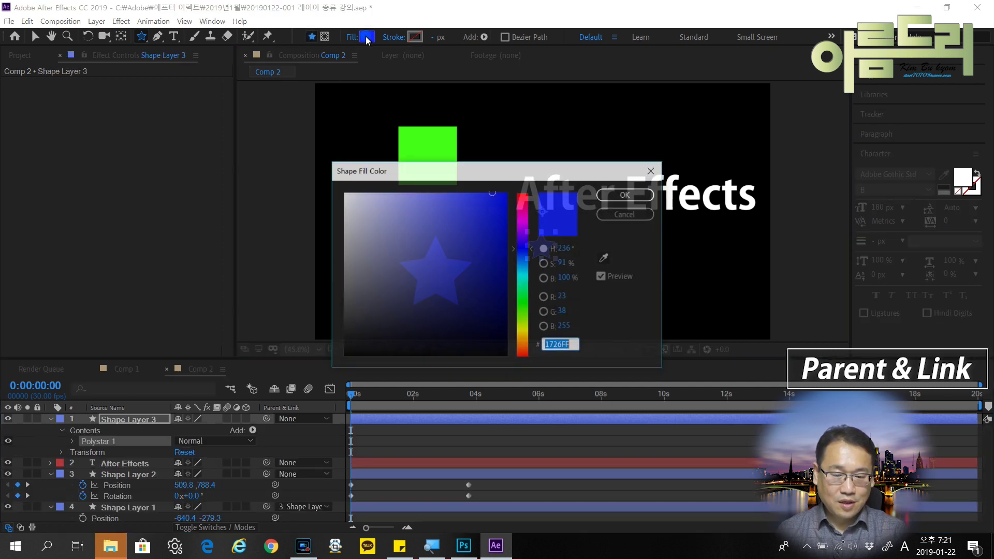
pyautogui.click(627, 215)
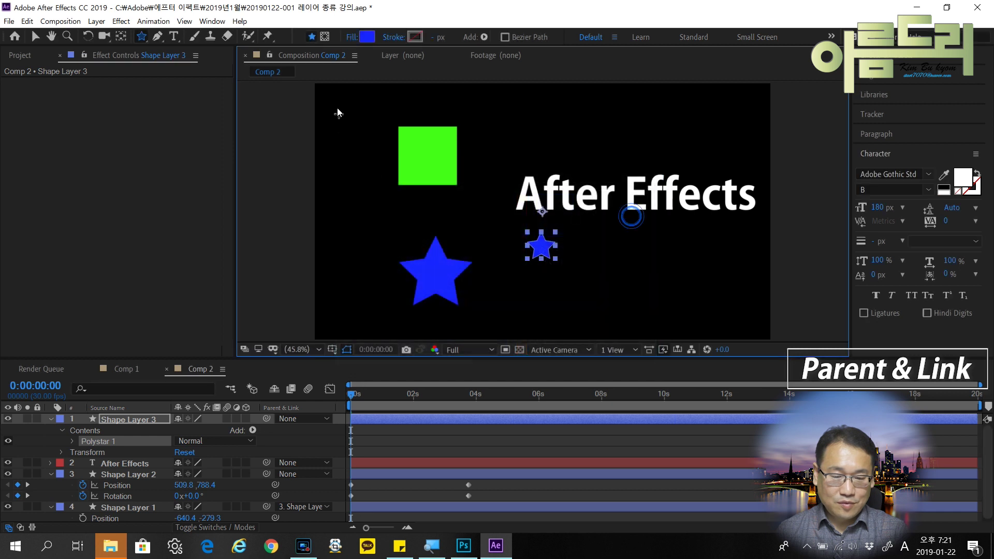
pyautogui.click(350, 38)
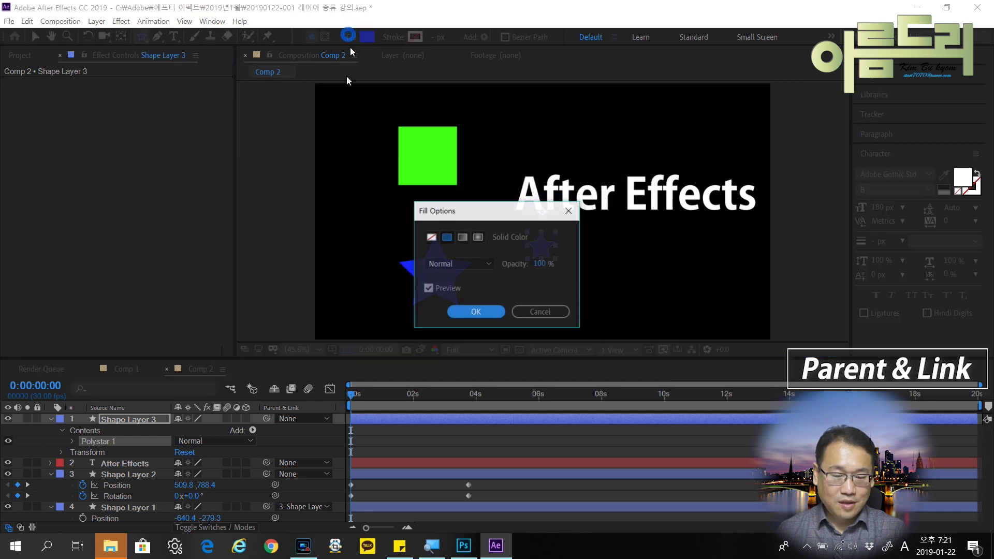
pyautogui.click(477, 239)
pyautogui.click(481, 316)
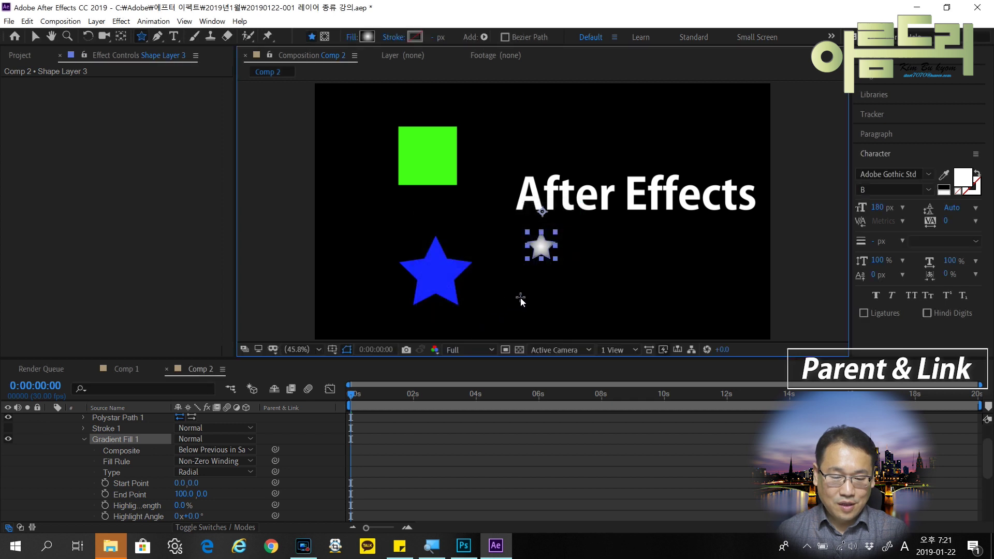
# Set the small star's gradient colors to red D34242 at the start and magenta DC03FF at the end
pyautogui.scroll(-1, 207, 489)
pyautogui.scroll(1, 212, 492)
pyautogui.scroll(-1, 218, 496)
pyautogui.click(219, 496)
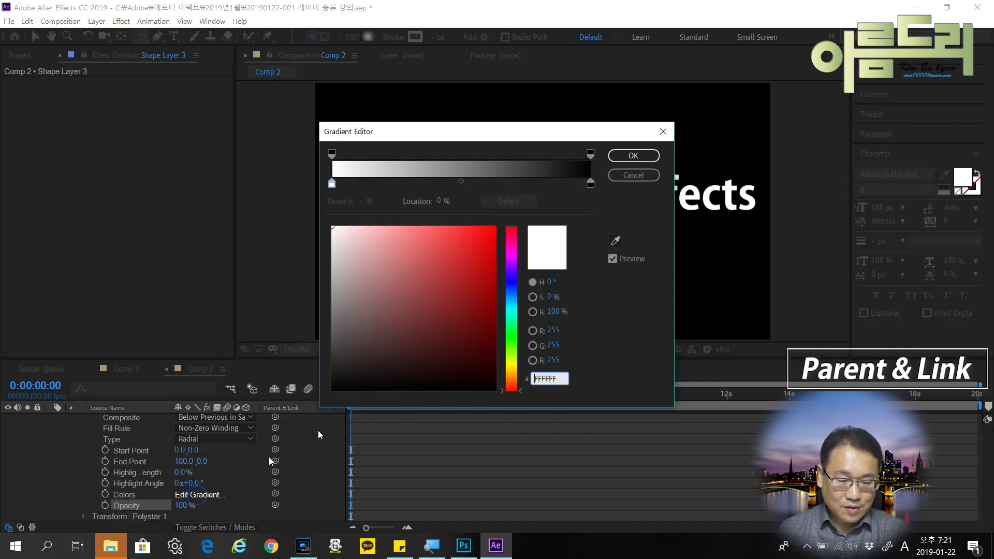
pyautogui.click(455, 265)
pyautogui.click(444, 254)
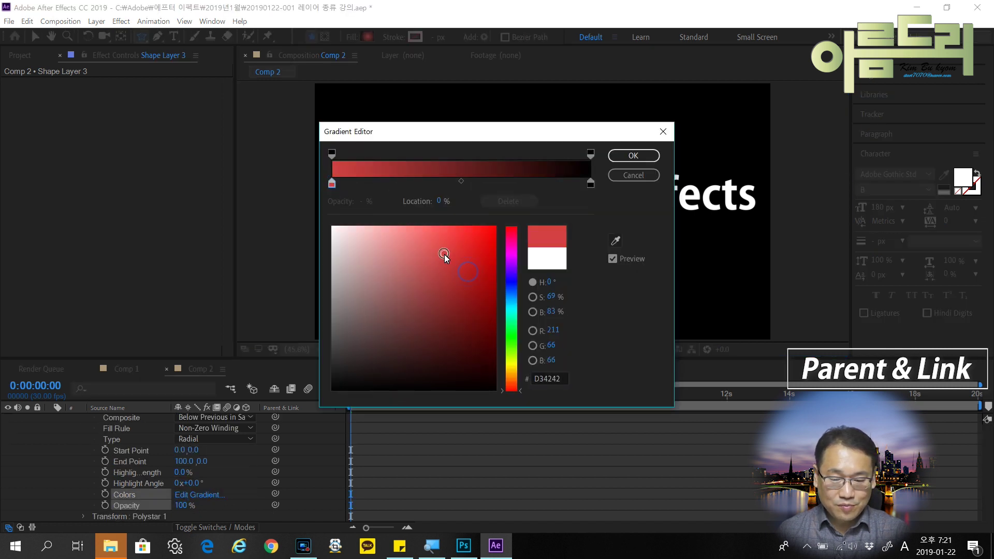
pyautogui.click(591, 184)
pyautogui.click(514, 259)
pyautogui.moveTo(492, 275); pyautogui.dragTo(485, 249)
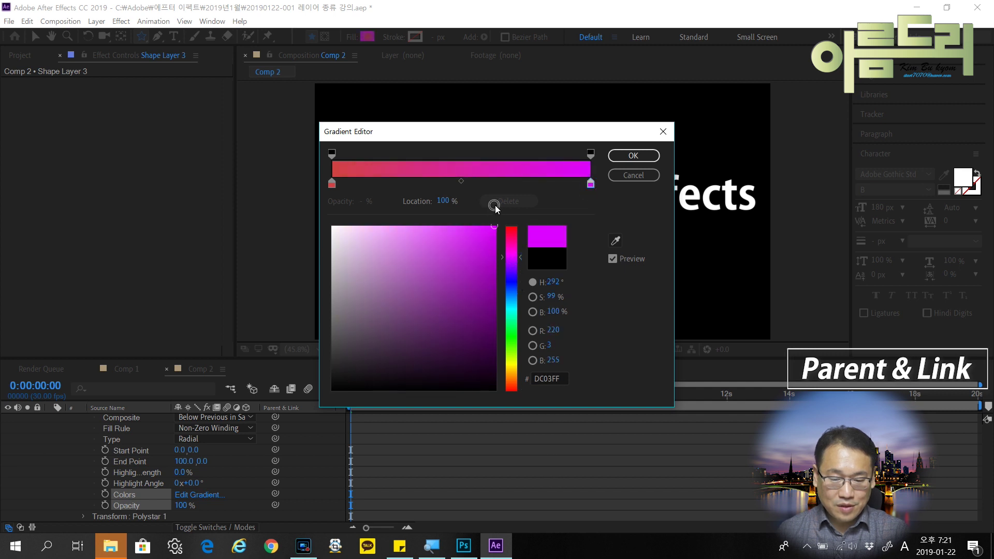
pyautogui.click(634, 155)
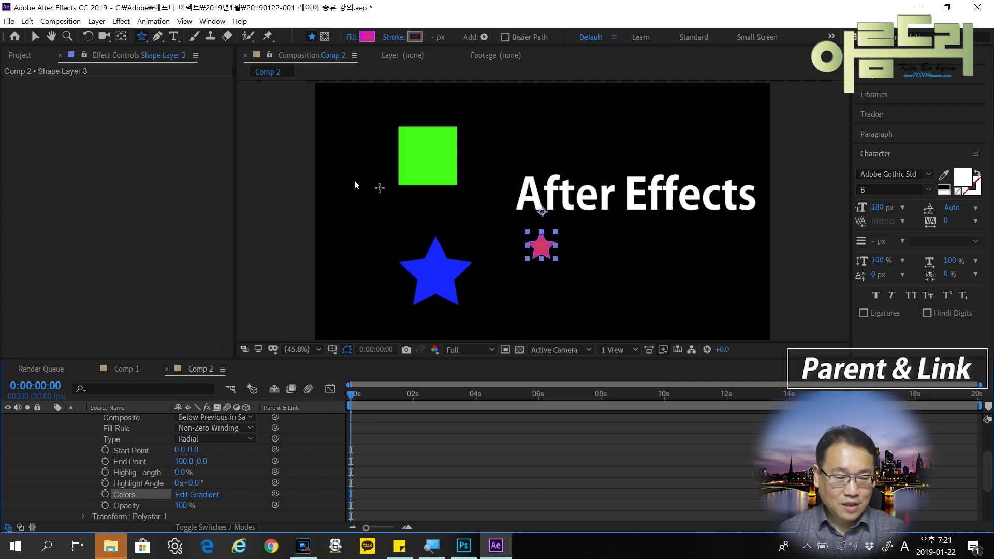
# Move the small star just above the first letter of the text, test-move the text alone, and undo the text move
pyautogui.click(36, 36)
pyautogui.moveTo(538, 254); pyautogui.dragTo(512, 166)
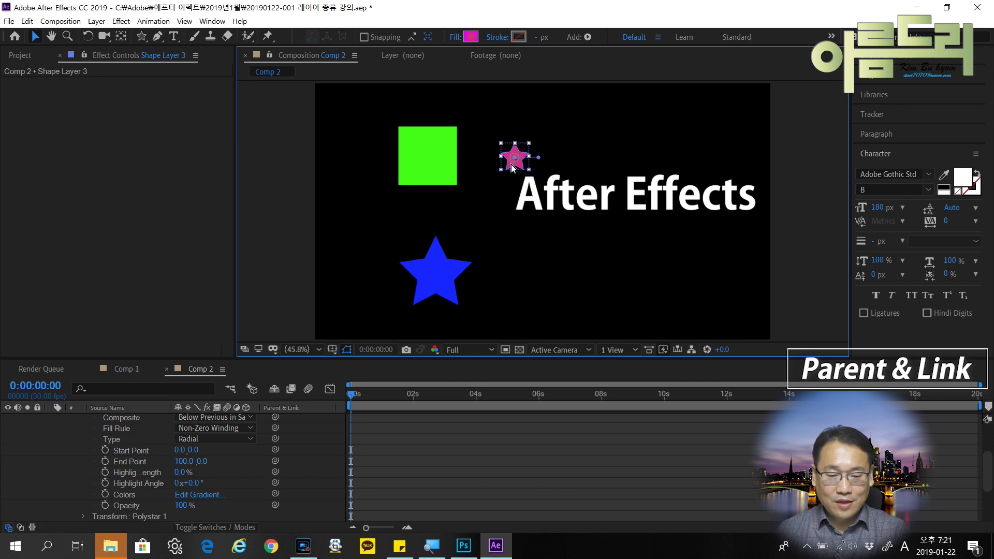
pyautogui.moveTo(546, 203); pyautogui.dragTo(544, 274)
pyautogui.hotkey('ctrl', 'z')
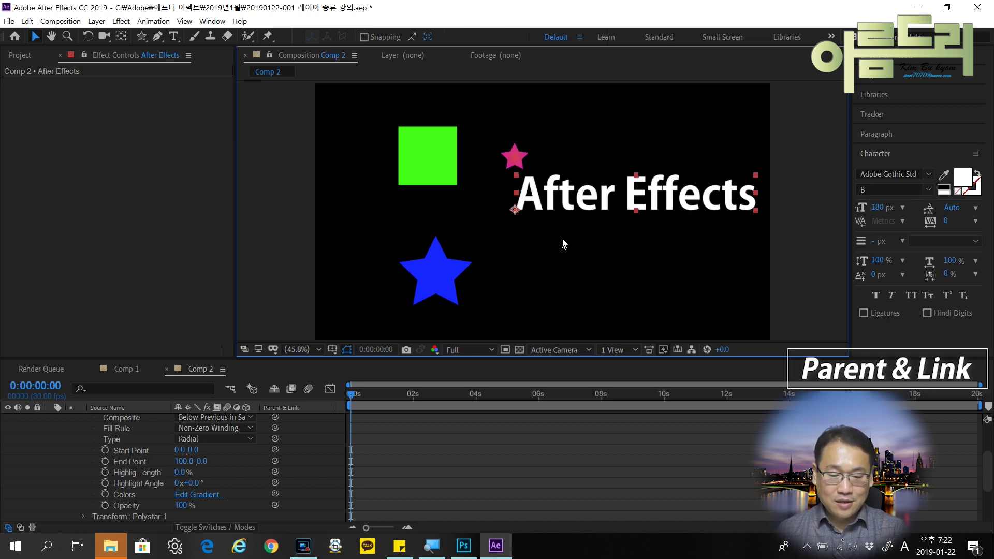
# Parent the small star's layer to the After Effects text layer, and move the text up and slightly left to test the link
pyautogui.click(514, 158)
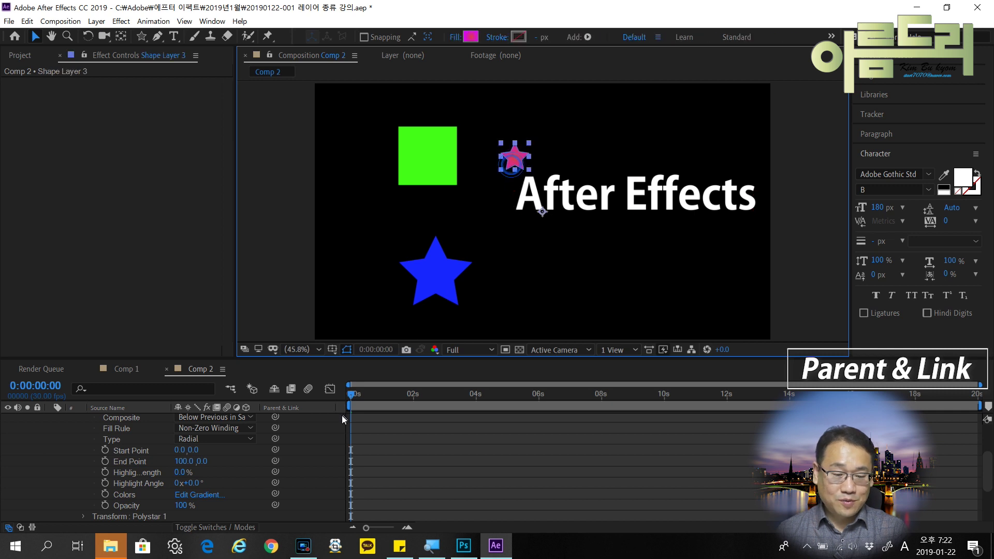
pyautogui.scroll(-2, 320, 454)
pyautogui.scroll(3, 320, 454)
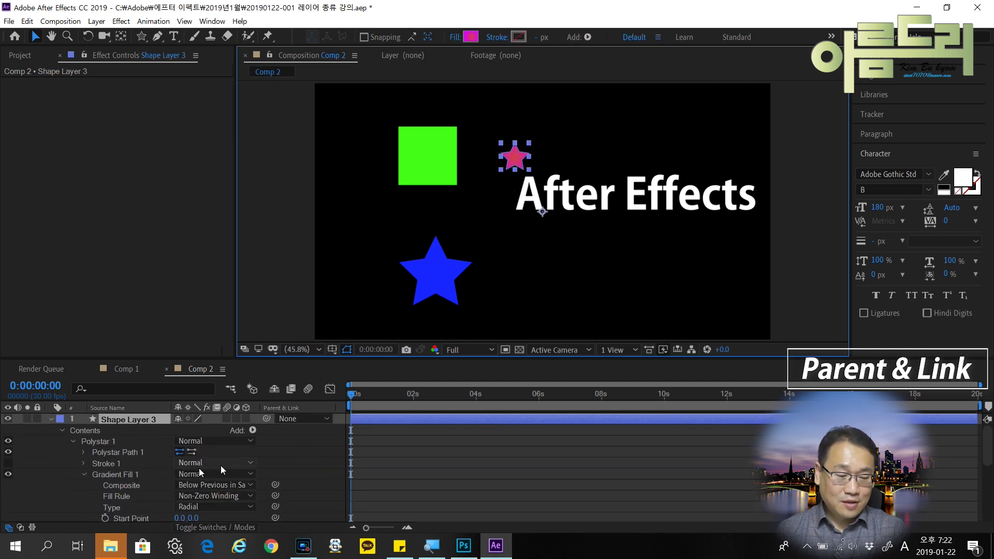
pyautogui.click(51, 419)
pyautogui.click(133, 462)
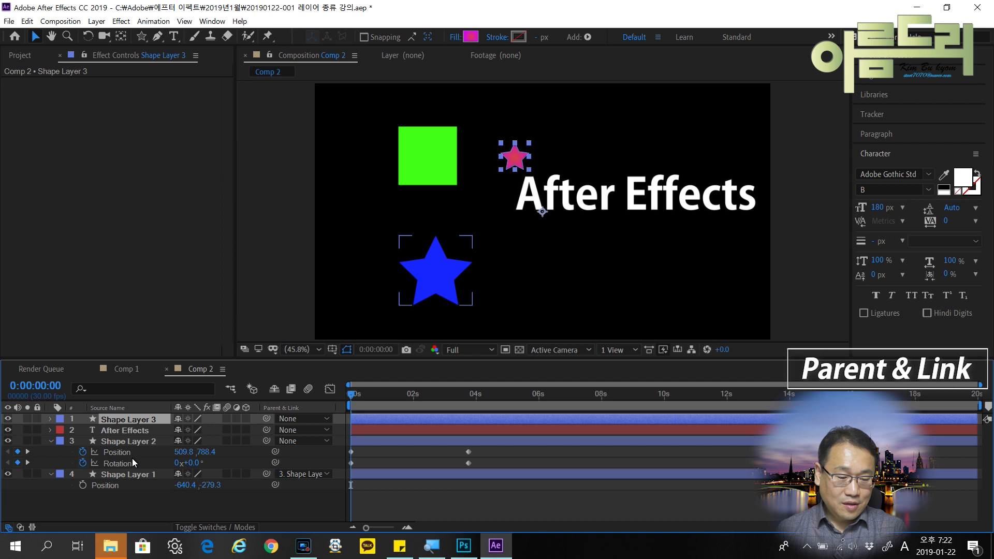
pyautogui.moveTo(265, 418); pyautogui.dragTo(129, 432)
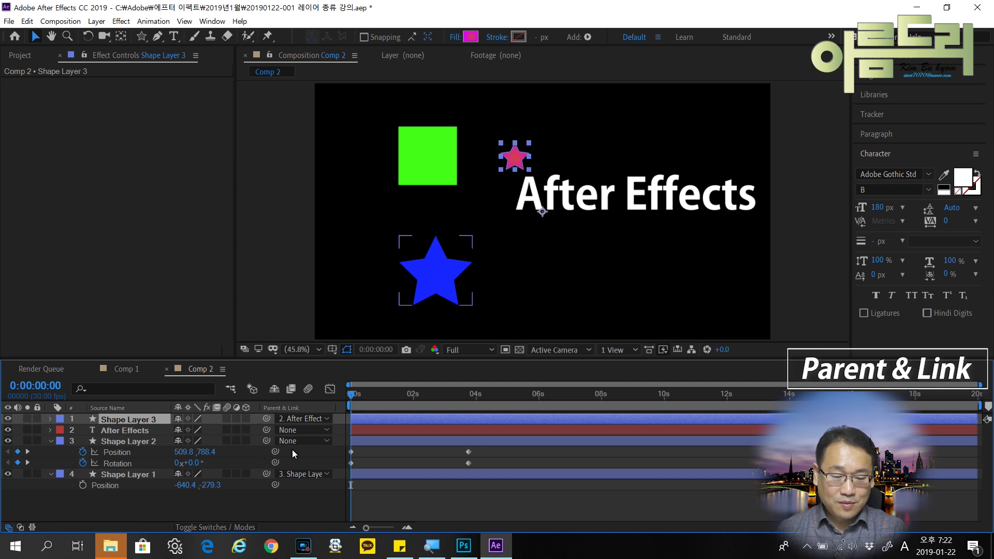
pyautogui.moveTo(567, 207); pyautogui.dragTo(549, 166)
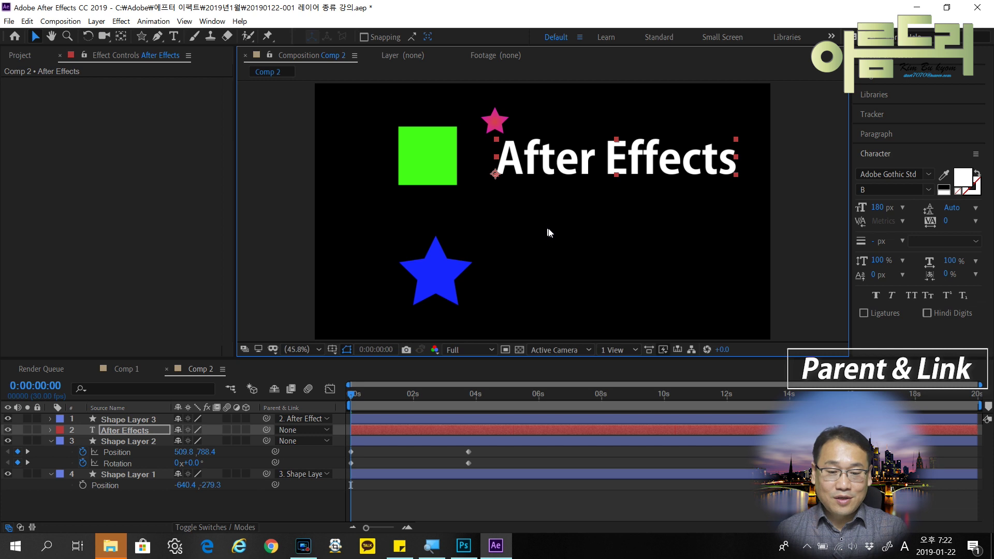
# Clear all layers from Comp 2 and draw a square with a radial gradient fill centered in the composition
pyautogui.moveTo(191, 521); pyautogui.dragTo(91, 428)
pyautogui.press('Delete')
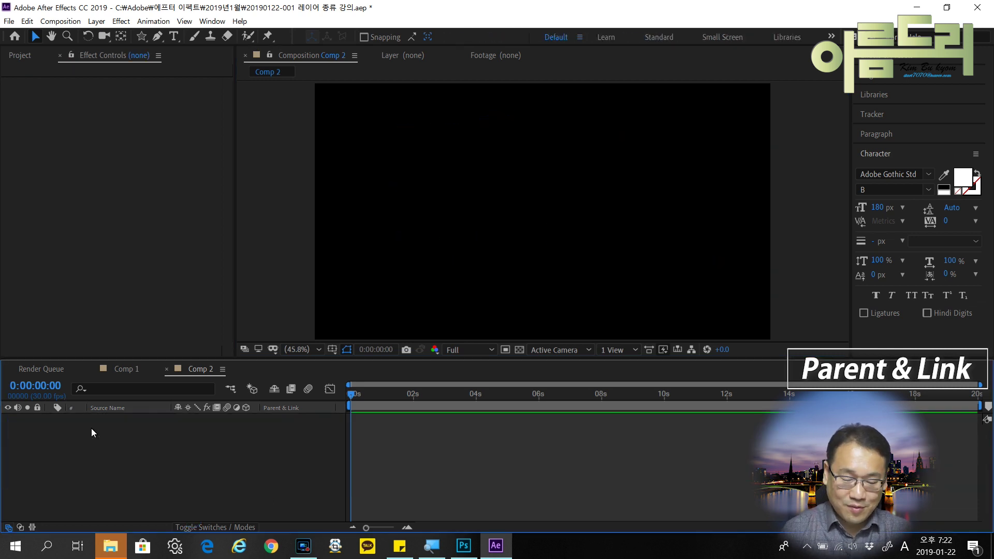
pyautogui.moveTo(141, 35); pyautogui.dragTo(170, 35)
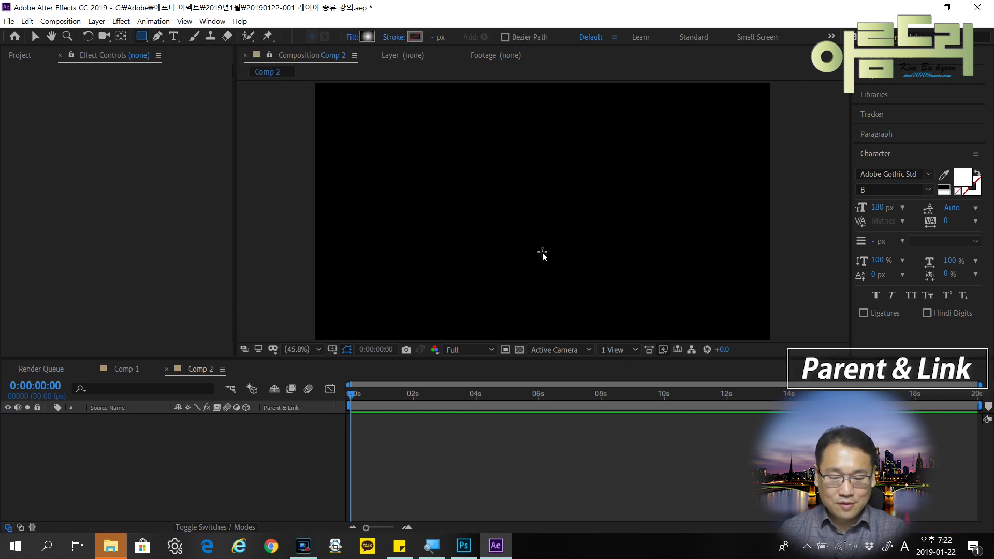
pyautogui.moveTo(501, 199); pyautogui.dragTo(567, 265)
pyautogui.press('v')
pyautogui.hotkey('ctrl', 'Home')
pyautogui.click(875, 75)
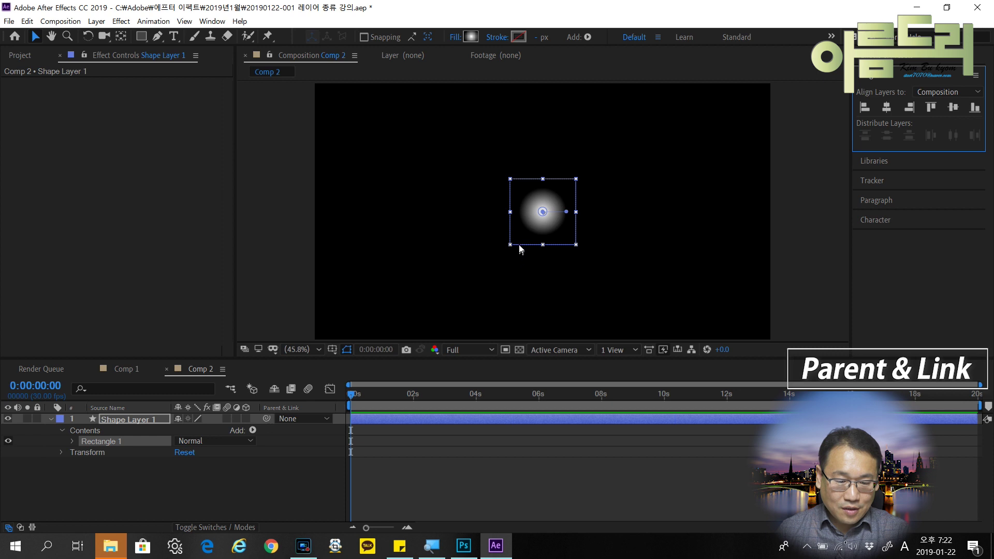
# Set the square's gradient colors to blue 1307F6 at the start and dark blue 010029 at the end, and deselect the layer
pyautogui.click(72, 441)
pyautogui.scroll(-1, 130, 466)
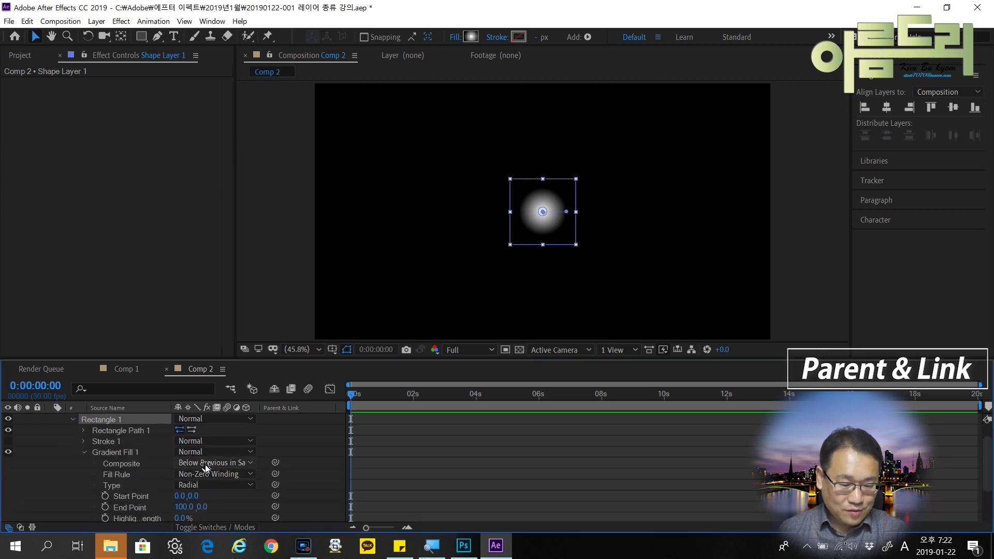
pyautogui.scroll(-3, 209, 489)
pyautogui.click(199, 483)
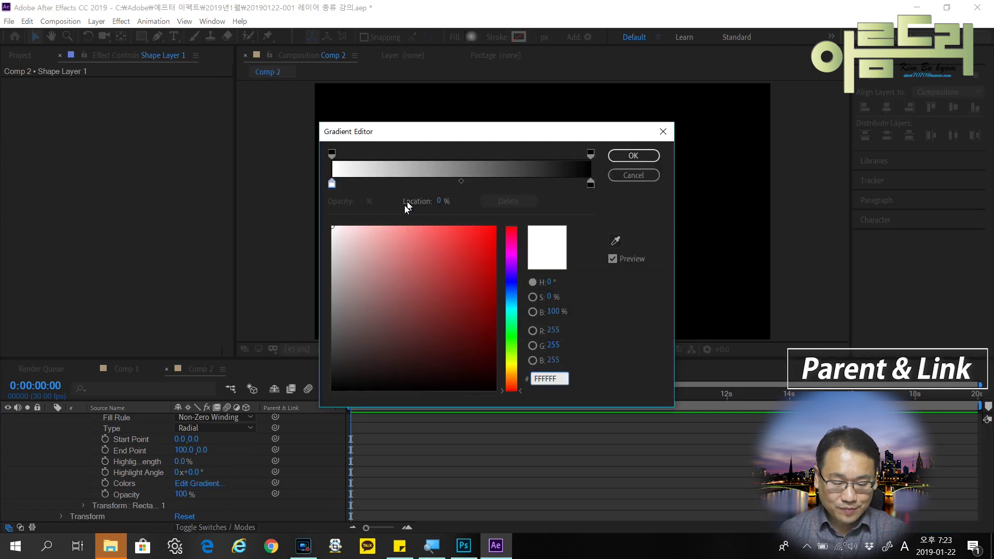
pyautogui.click(512, 280)
pyautogui.click(491, 232)
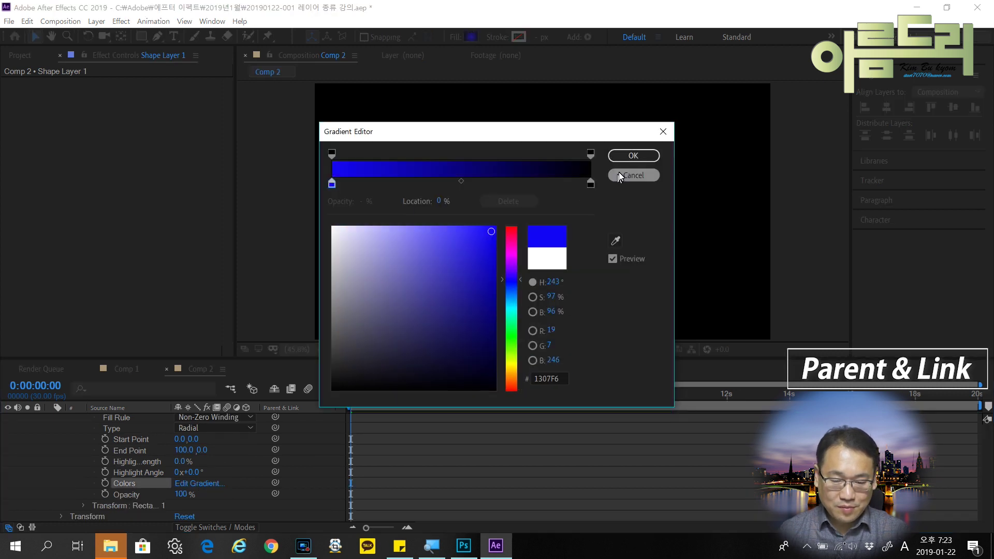
pyautogui.click(591, 185)
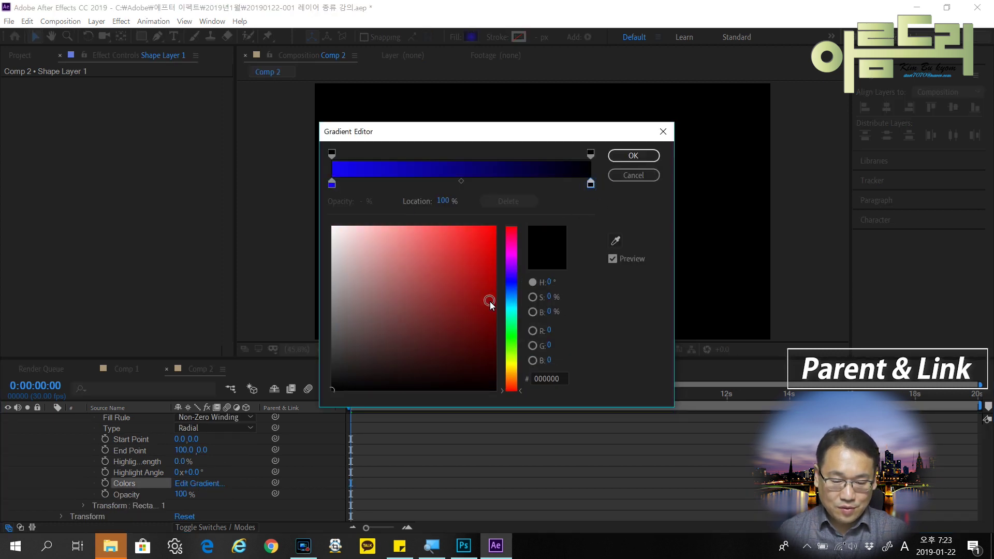
pyautogui.click(510, 282)
pyautogui.click(468, 297)
pyautogui.moveTo(491, 362); pyautogui.dragTo(519, 368)
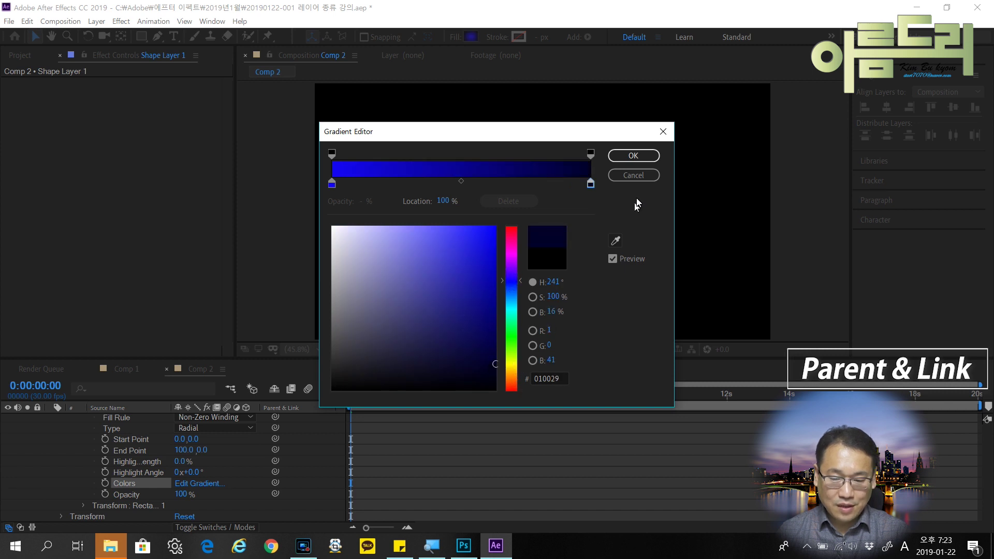
pyautogui.click(638, 160)
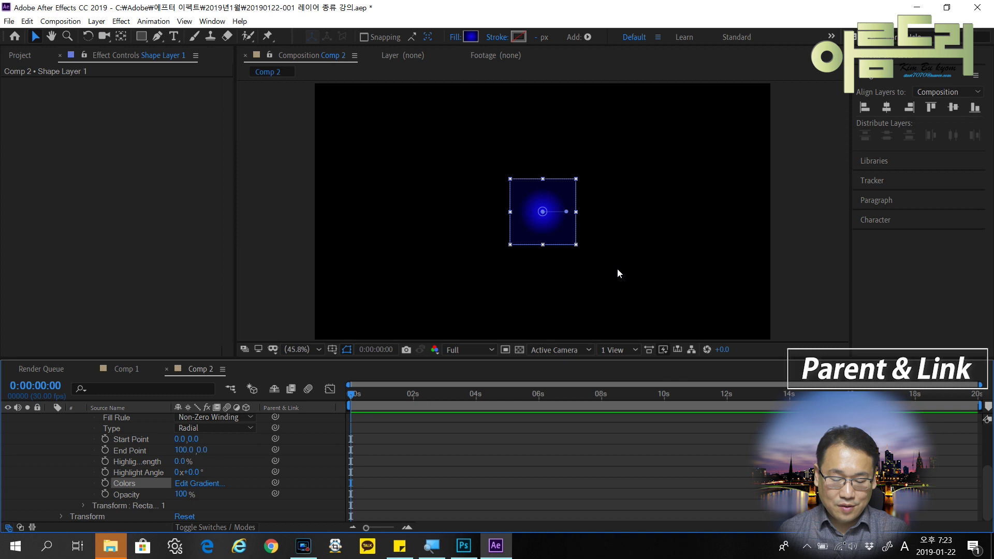
pyautogui.click(617, 265)
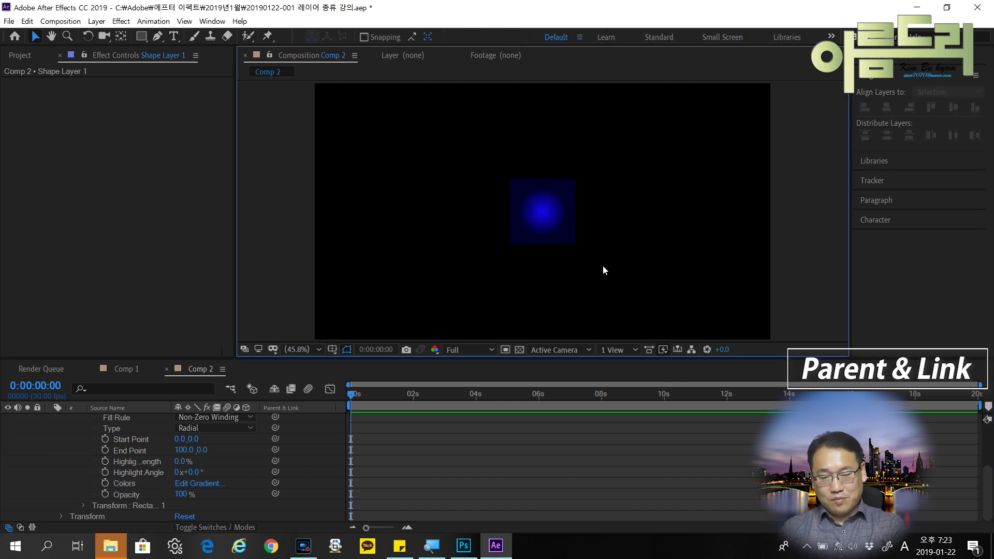
# Import Atoms - 8579.mp4, Background - 6266.mp4, Fireplace - 19166.mp4 and Meeting - 2340.mp4 from the video folder into the project
pyautogui.click(20, 58)
pyautogui.doubleClick(114, 303)
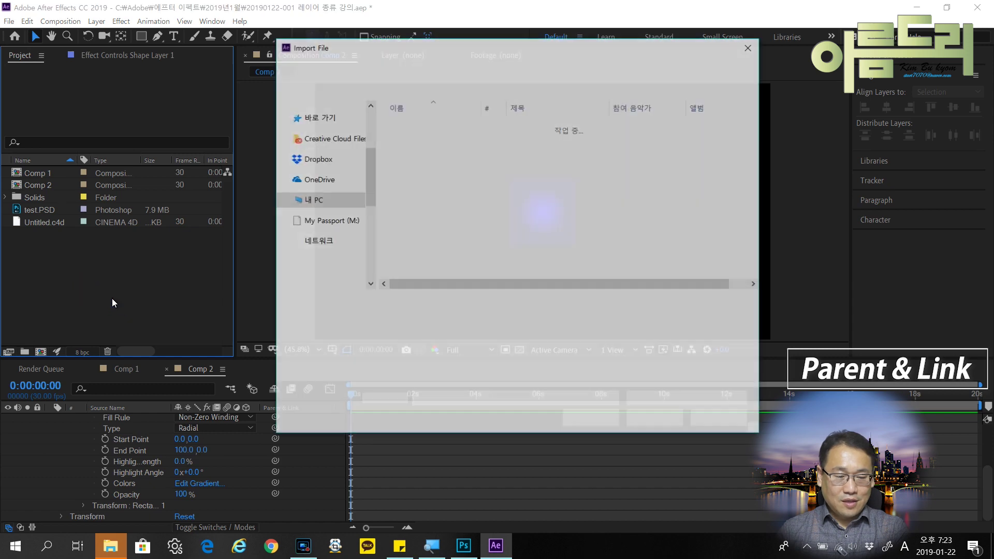
pyautogui.doubleClick(448, 224)
pyautogui.doubleClick(439, 200)
pyautogui.doubleClick(440, 200)
pyautogui.doubleClick(439, 199)
pyautogui.click(424, 164)
pyautogui.keyDown('ctrl'); pyautogui.click(571, 184); pyautogui.keyUp('ctrl')
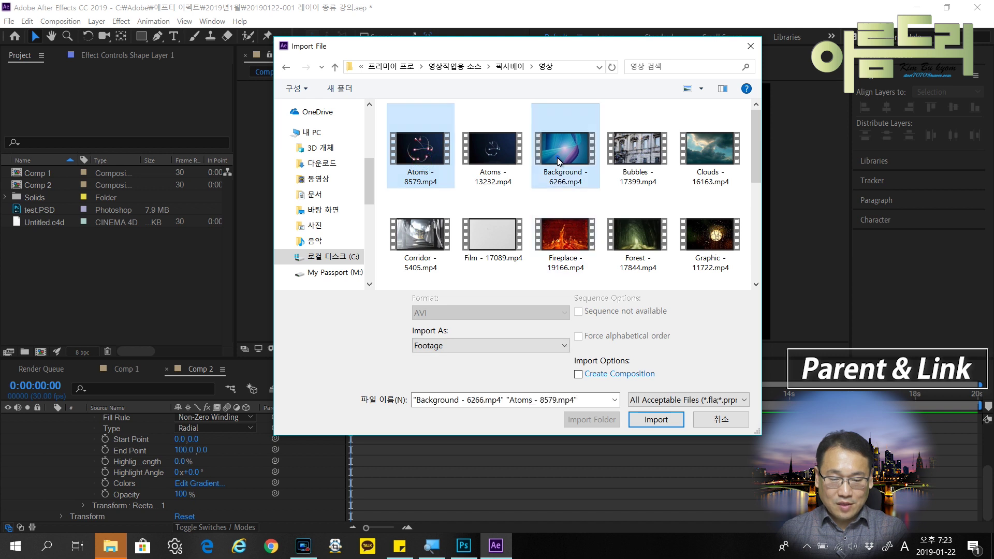
pyautogui.keyDown('ctrl'); pyautogui.click(550, 244); pyautogui.keyUp('ctrl')
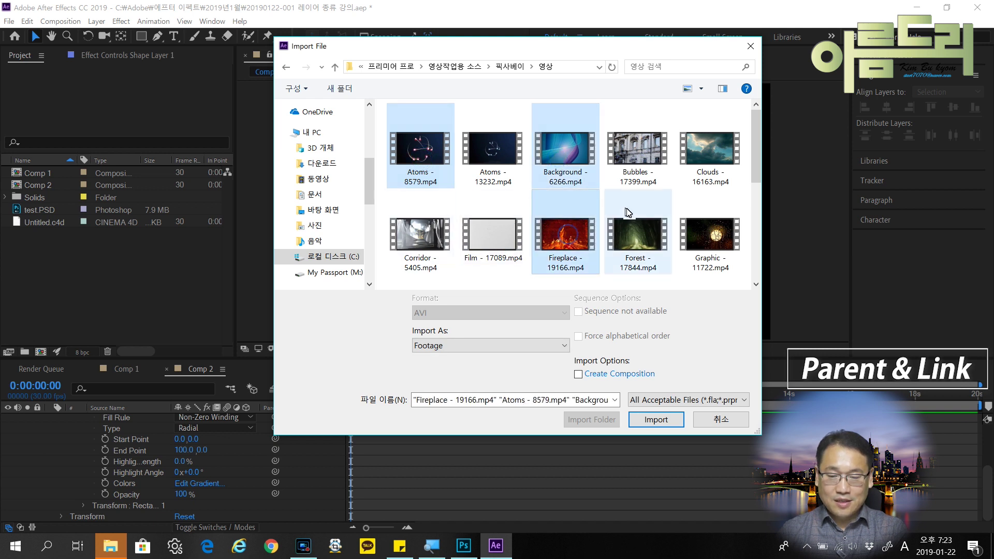
pyautogui.scroll(-1, 628, 212)
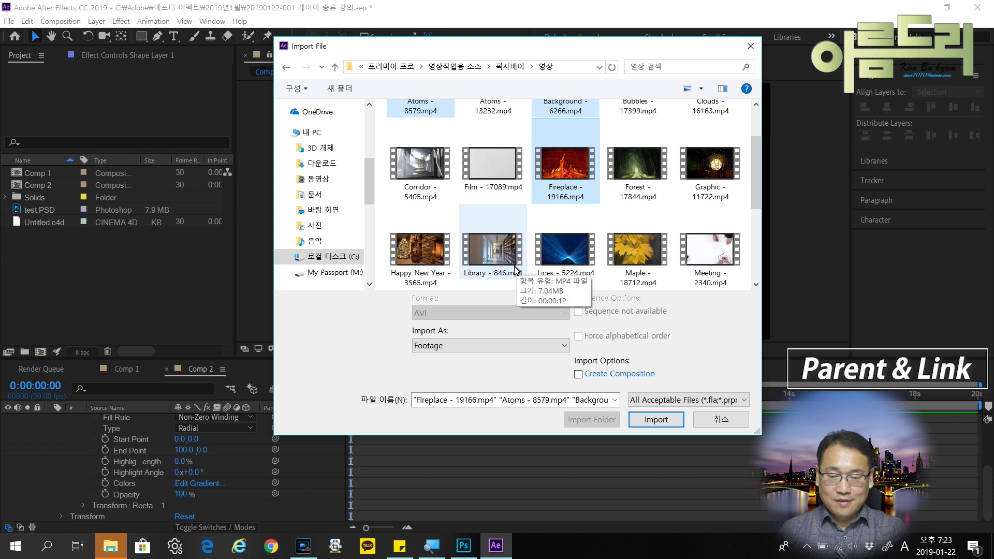
pyautogui.keyDown('ctrl'); pyautogui.click(707, 251); pyautogui.keyUp('ctrl')
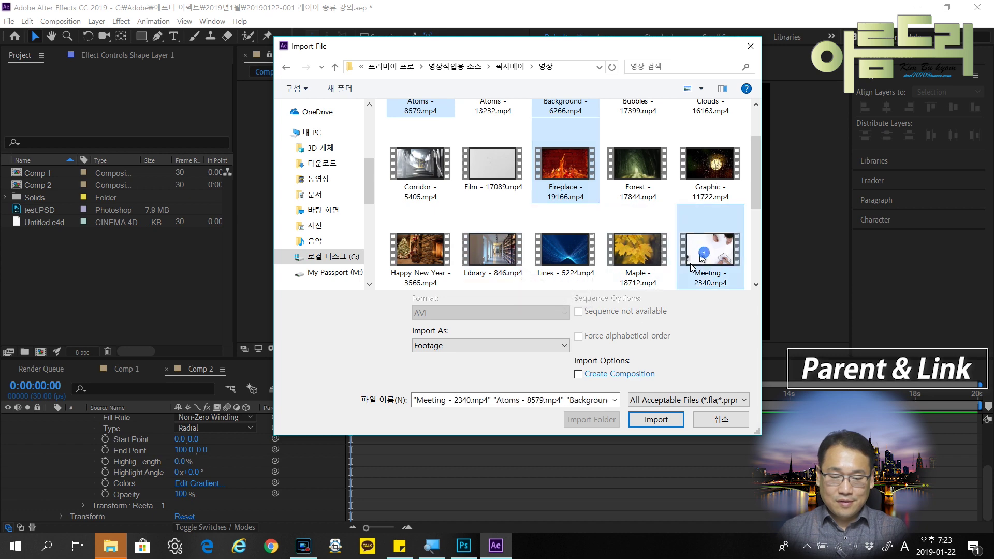
pyautogui.click(661, 422)
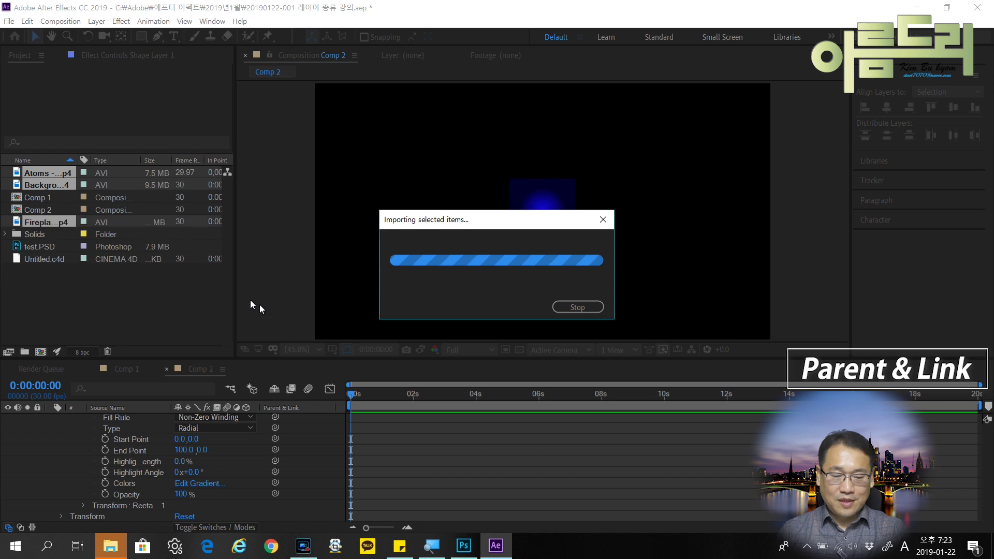
pyautogui.click(172, 312)
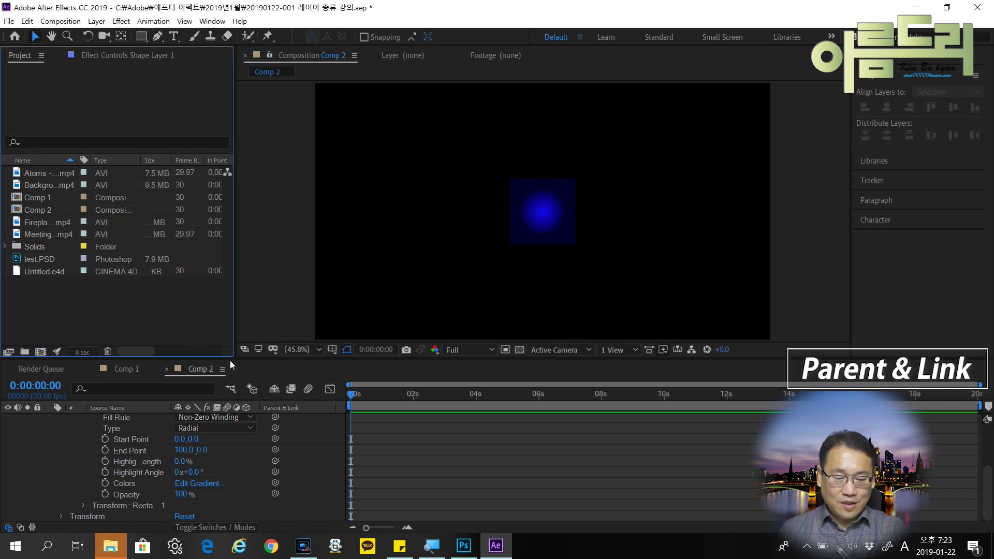
# Move the square layer's anchor point to the exact center of the square
pyautogui.click(45, 176)
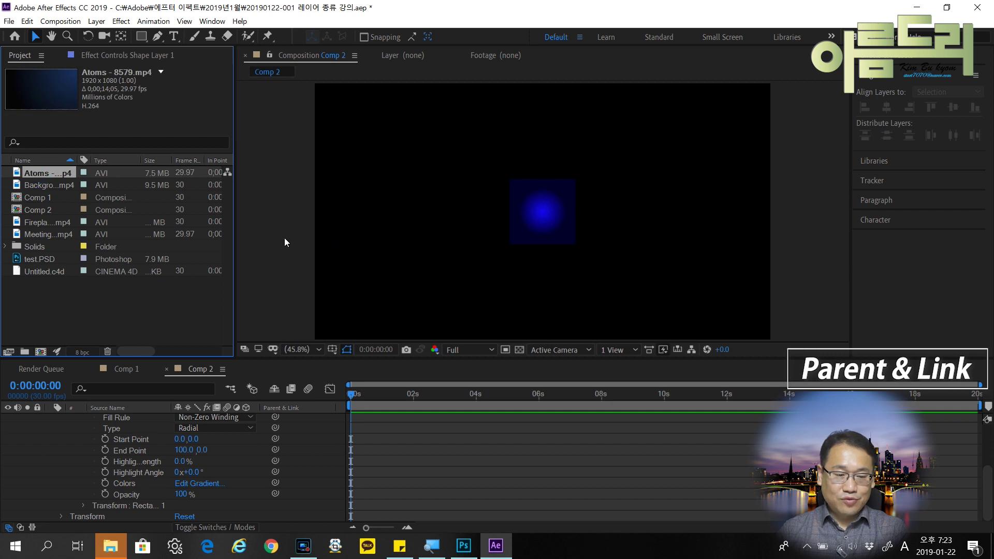
pyautogui.click(542, 217)
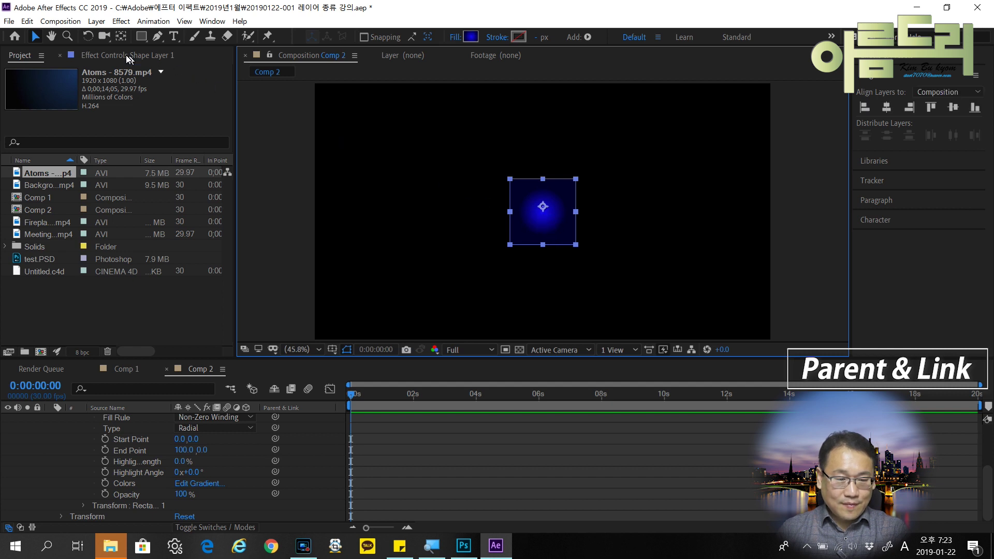
pyautogui.click(121, 36)
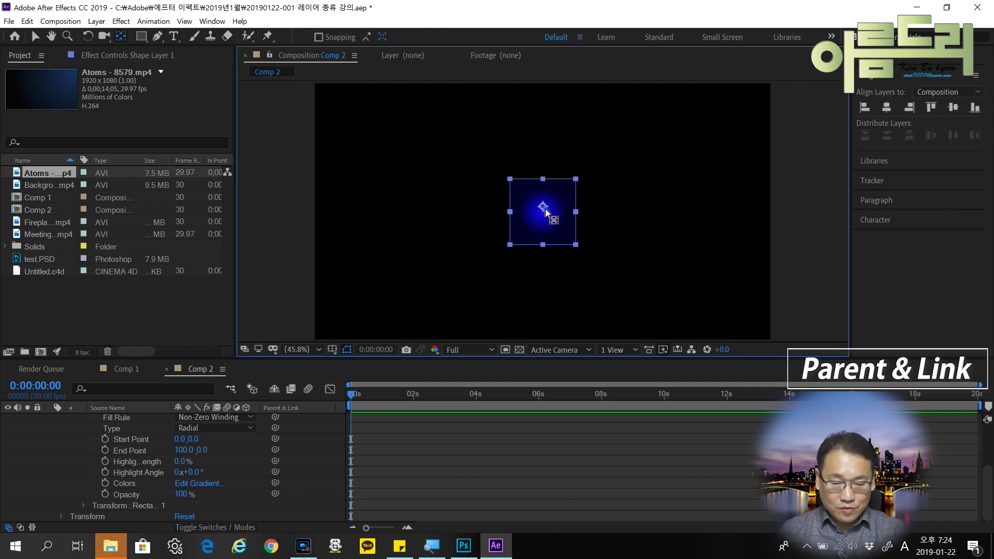
pyautogui.moveTo(545, 209); pyautogui.dragTo(543, 213)
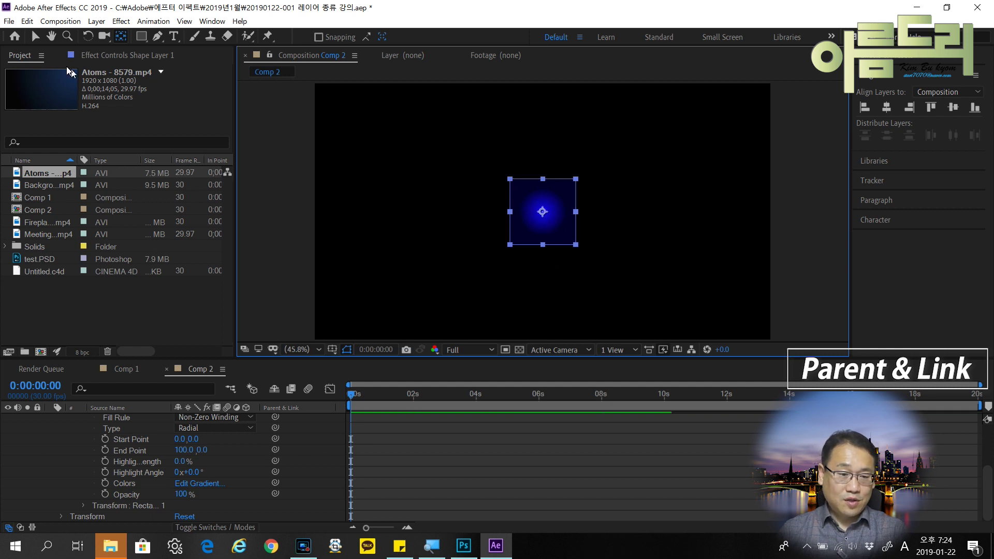
# Move the square straight down so its center sits on the lower edge of the composition frame
pyautogui.click(33, 36)
pyautogui.moveTo(548, 219); pyautogui.dragTo(551, 347)
pyautogui.scroll(-2, 548, 306)
pyautogui.scroll(2, 539, 276)
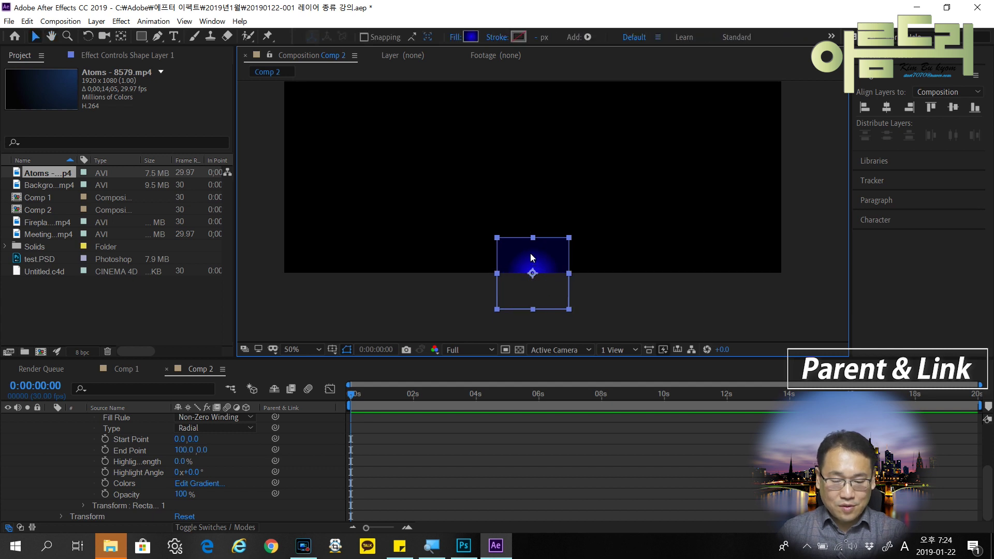
pyautogui.scroll(-2, 530, 253)
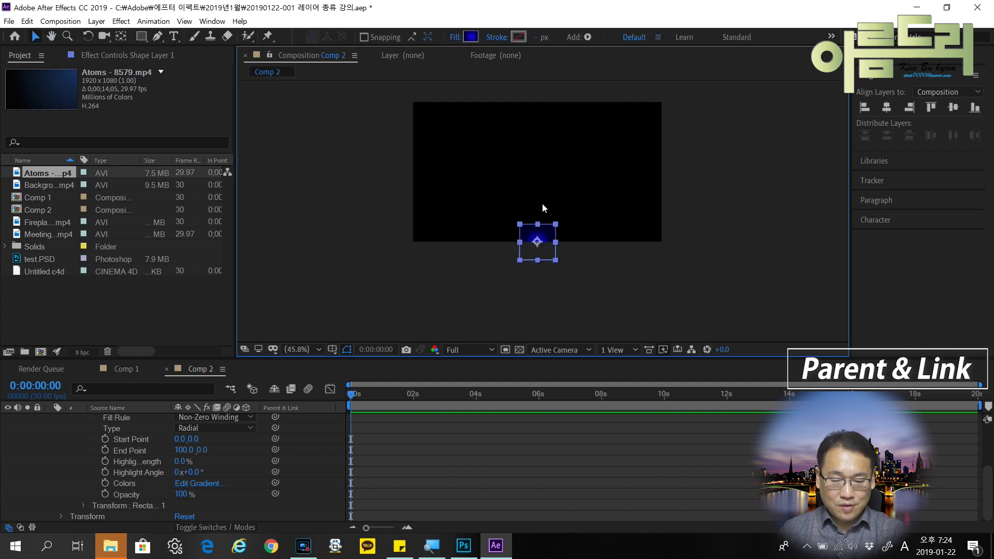
# Add Atoms - 8579.mp4 as the topmost layer of Comp 2 and scale it to 25%
pyautogui.hotkey('shift', '/')
pyautogui.moveTo(31, 178); pyautogui.dragTo(111, 421)
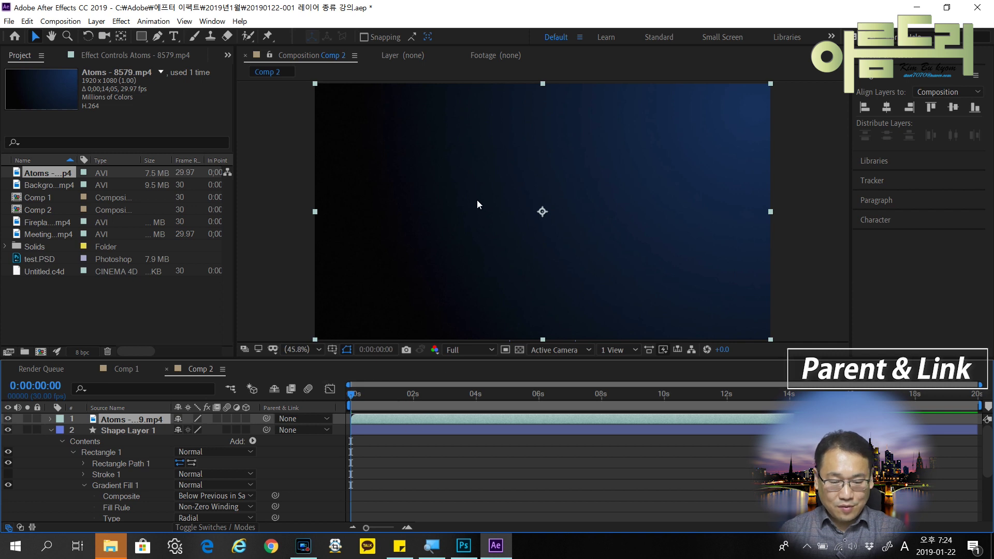
pyautogui.press(',')
pyautogui.press(',')
pyautogui.press(',')
pyautogui.press(',')
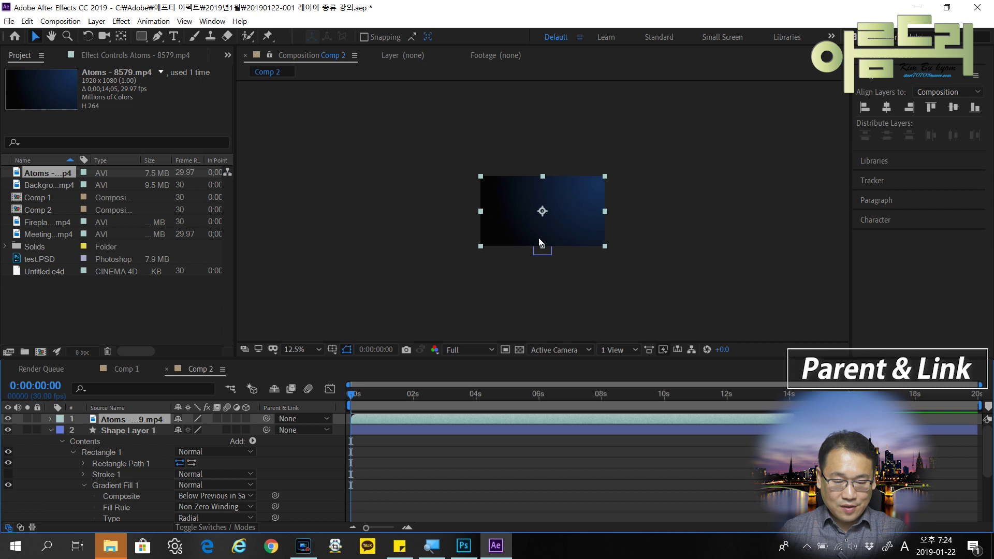
pyautogui.press('.')
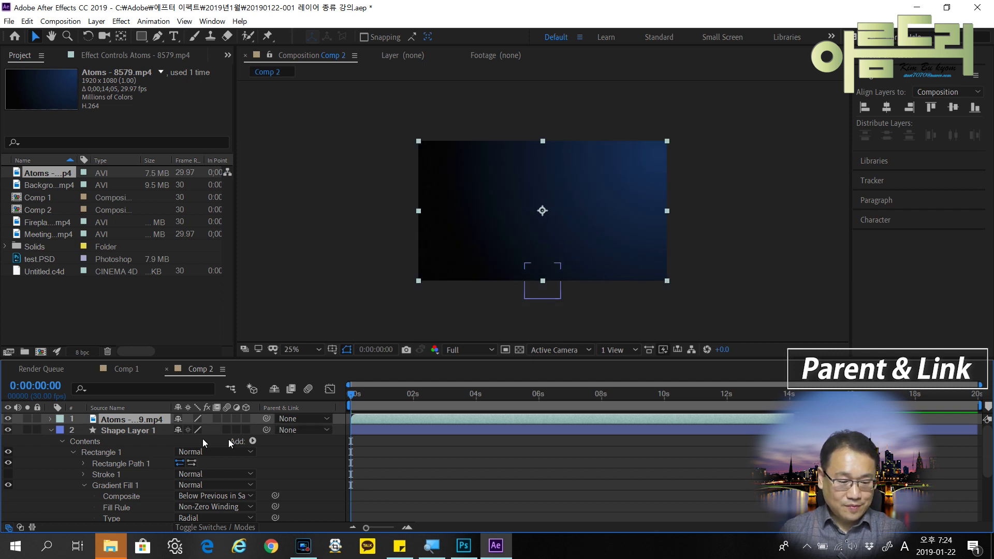
pyautogui.press('s')
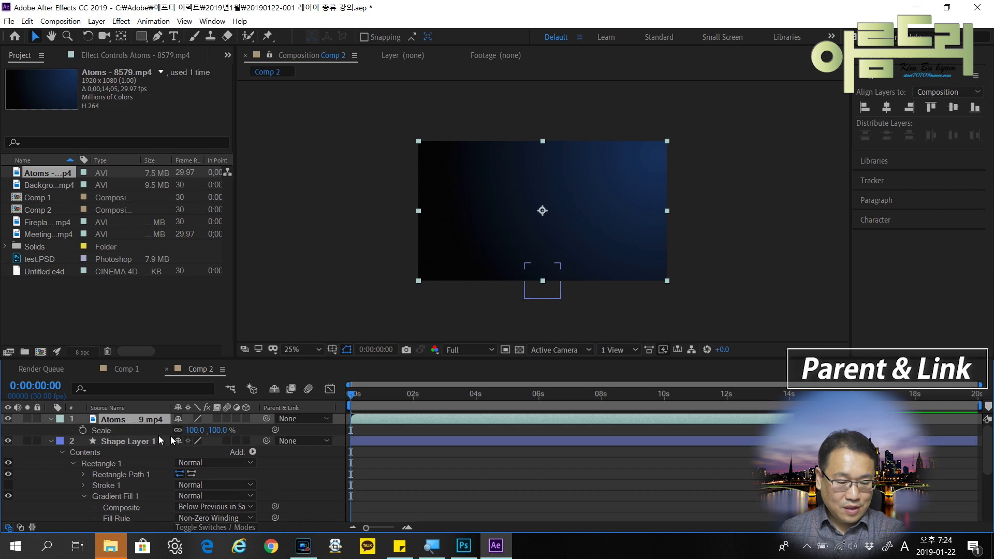
pyautogui.click(194, 430)
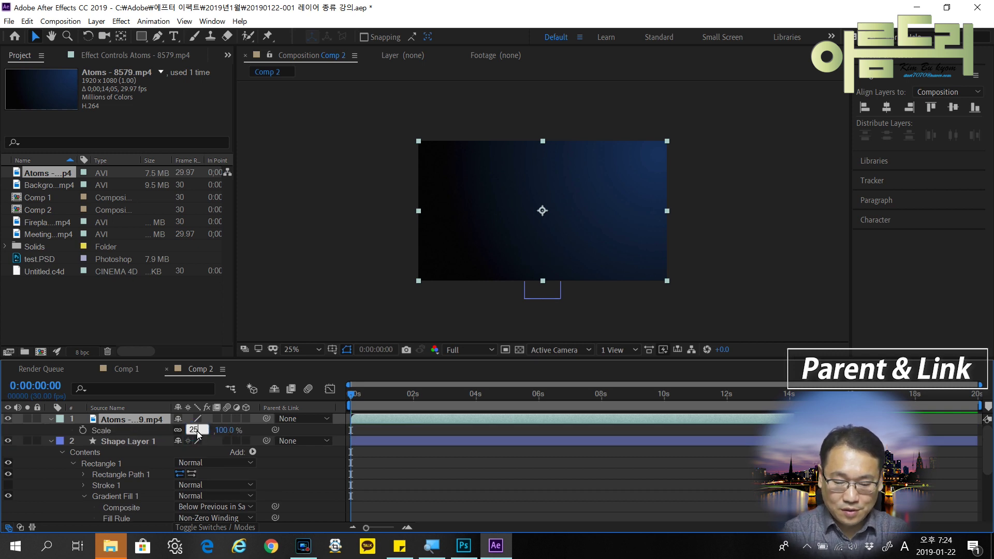
pyautogui.press('Return')
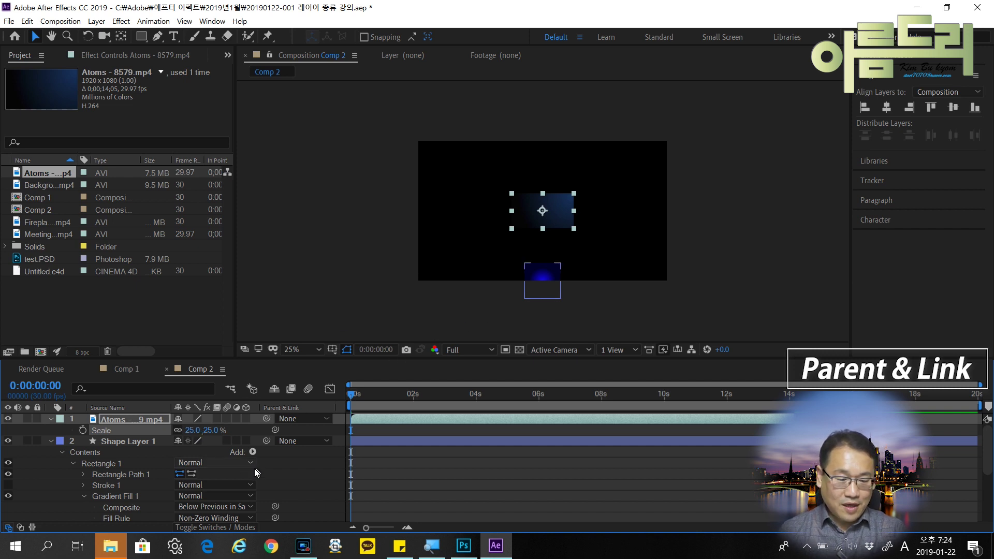
pyautogui.click(311, 480)
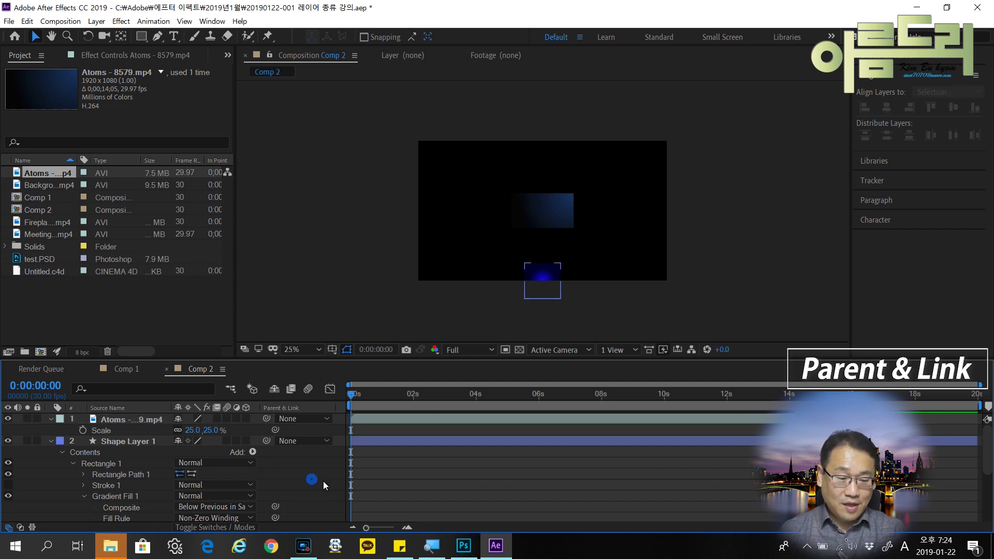
# Parent the Atoms clip to Shape Layer 1, and set the shape layer's rotation to 90 degrees
pyautogui.click(120, 424)
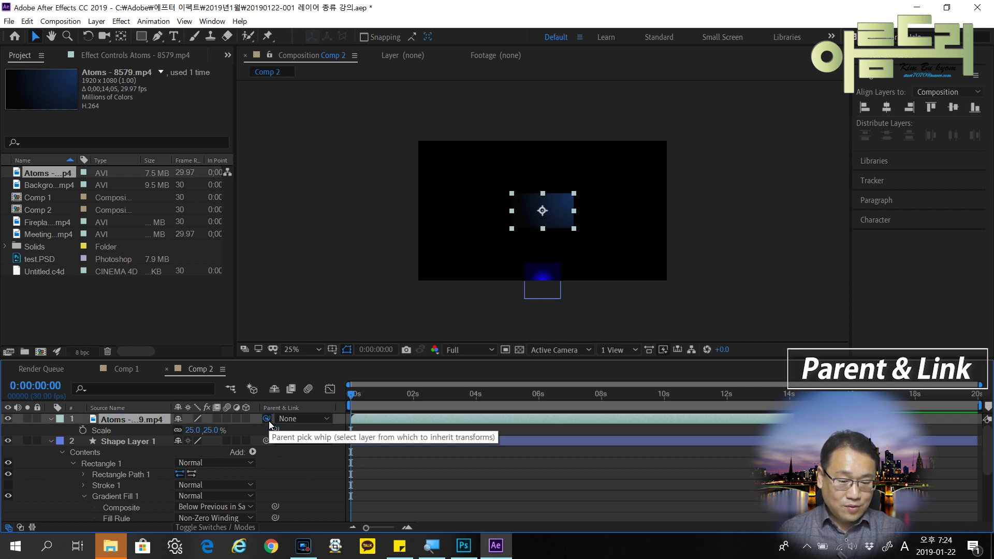
pyautogui.moveTo(269, 437); pyautogui.dragTo(147, 446)
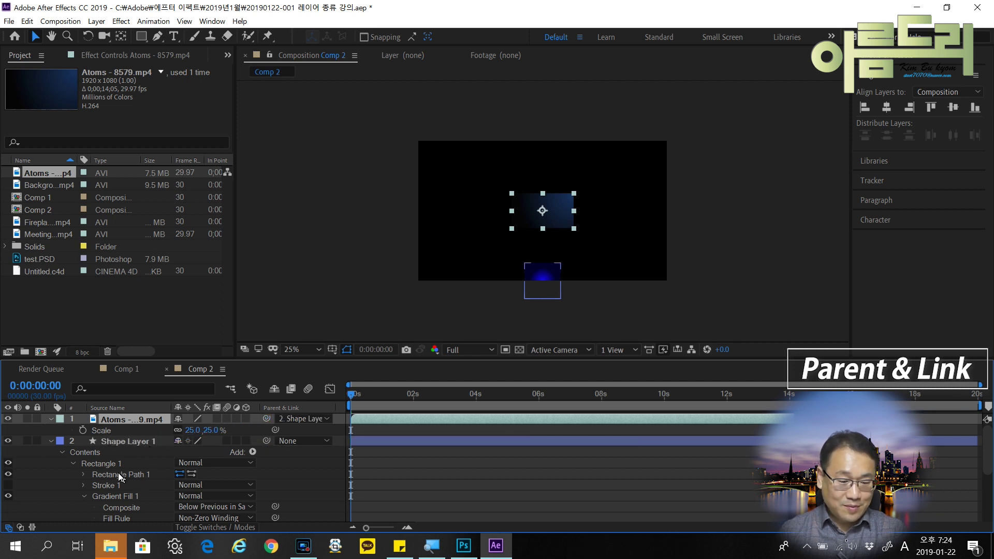
pyautogui.click(120, 444)
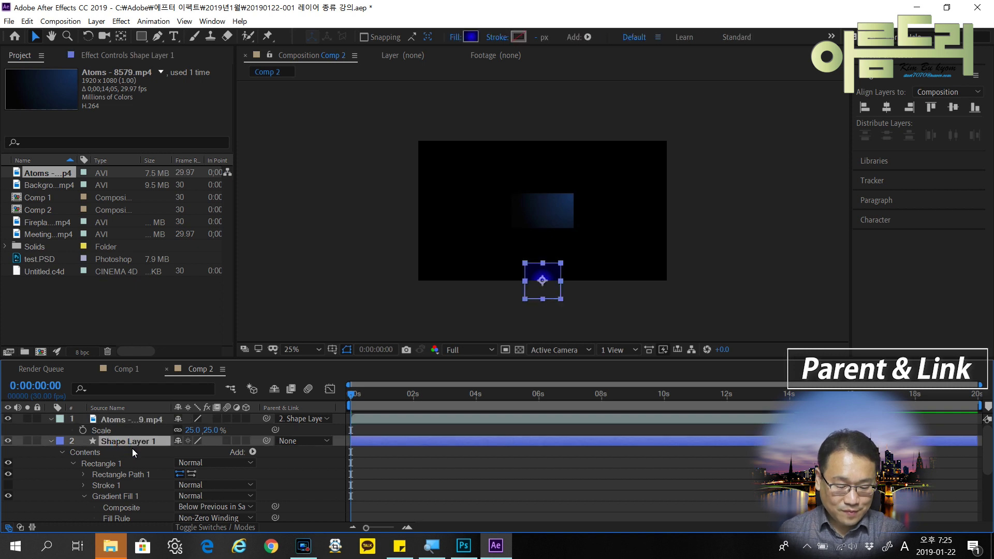
pyautogui.press('r')
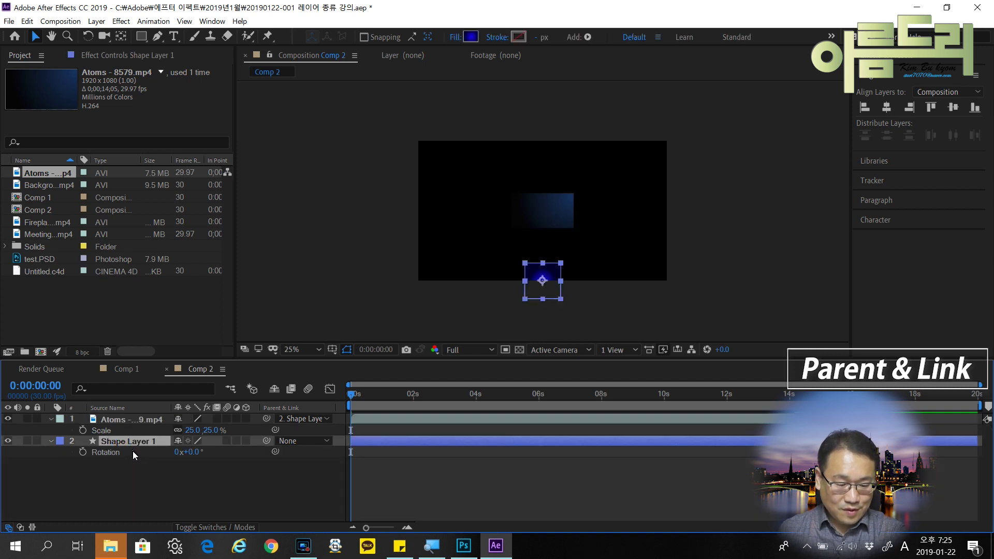
pyautogui.click(190, 457)
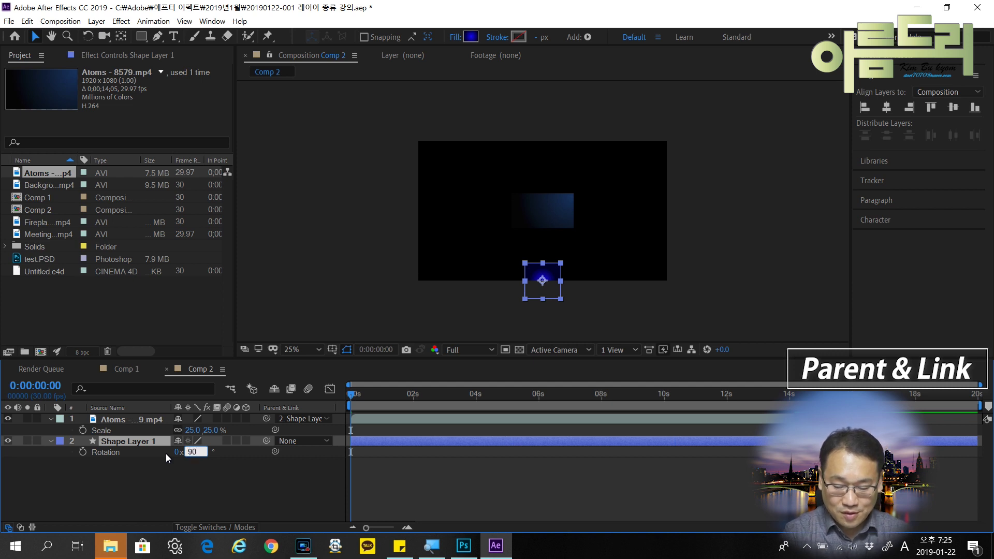
pyautogui.write('90')
pyautogui.click(166, 454)
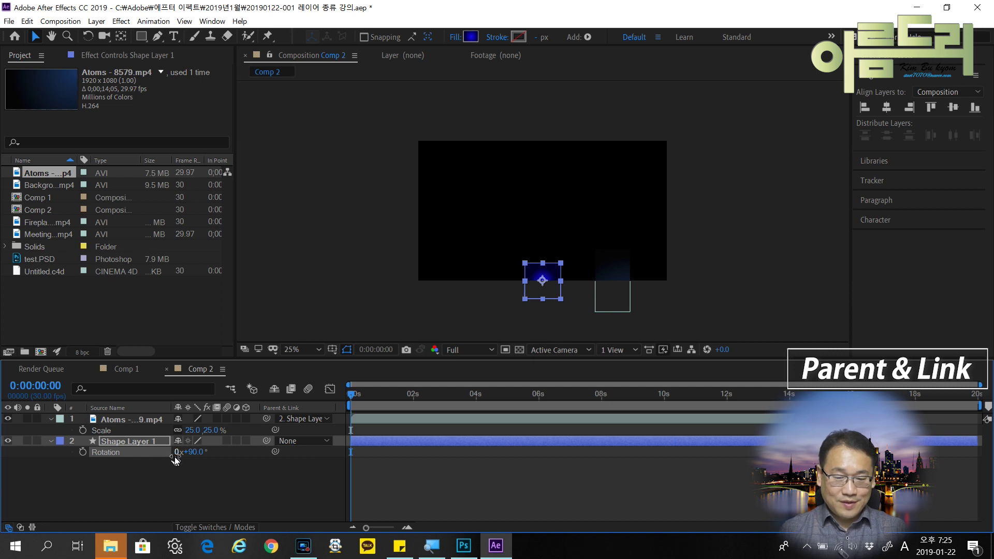
# Add Background - 6266.mp4 as the topmost layer of Comp 2 and scale it to 25%
pyautogui.click(50, 186)
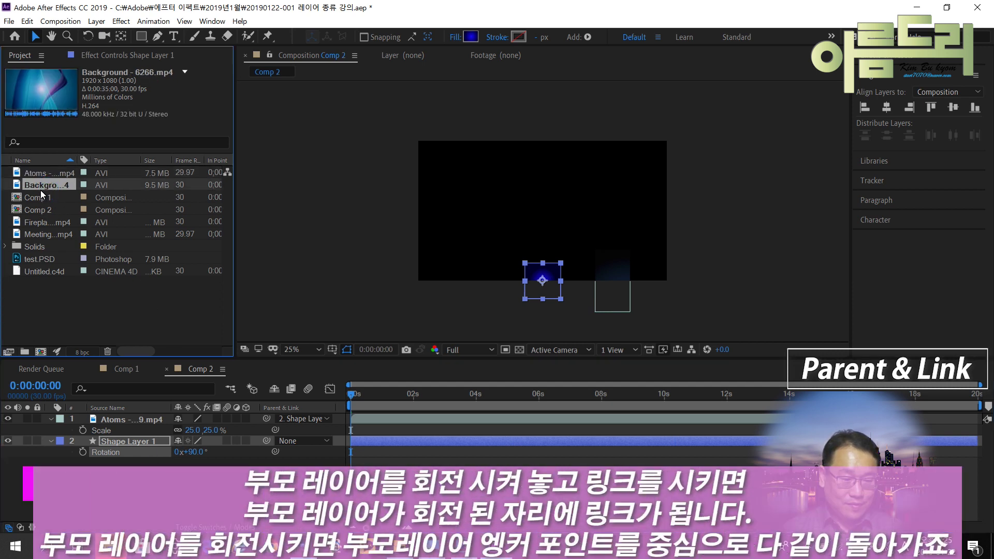
pyautogui.moveTo(41, 191); pyautogui.dragTo(127, 420)
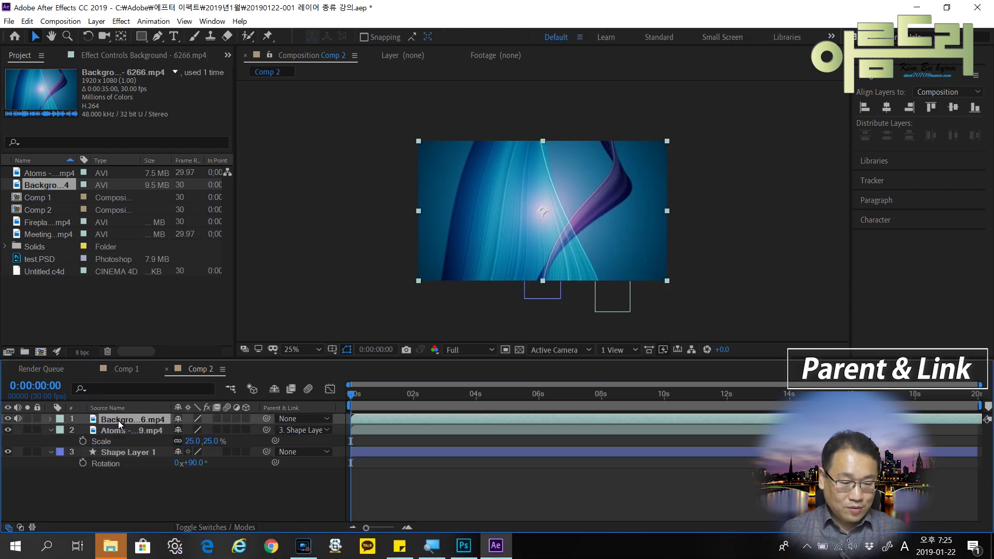
pyautogui.moveTo(266, 419); pyautogui.dragTo(152, 454)
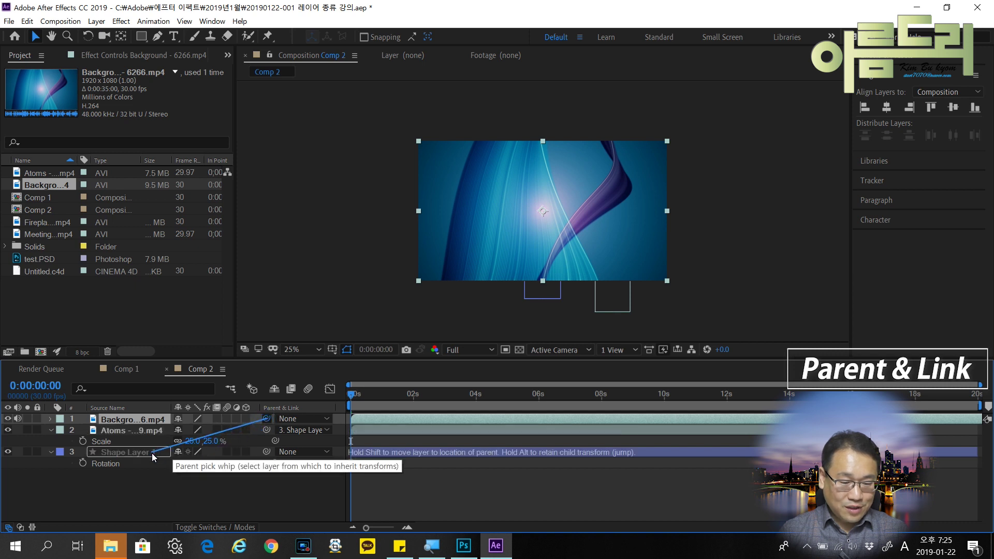
pyautogui.moveTo(151, 453); pyautogui.dragTo(151, 452)
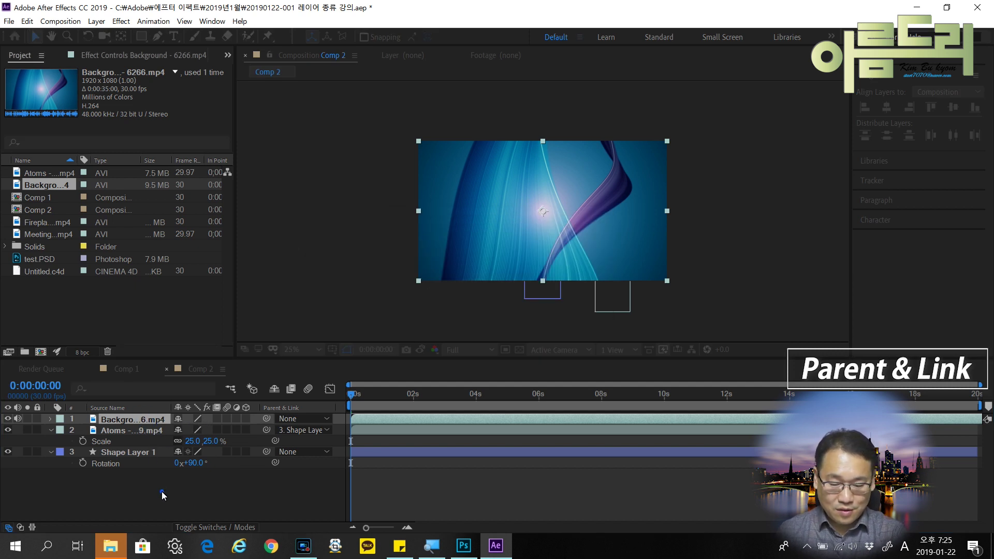
pyautogui.click(161, 492)
pyautogui.press('s')
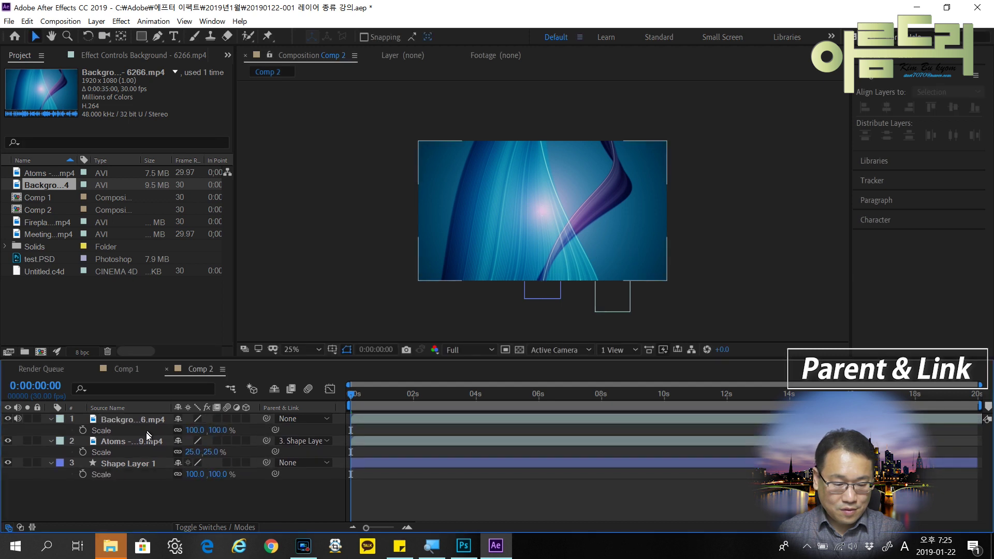
pyautogui.click(195, 432)
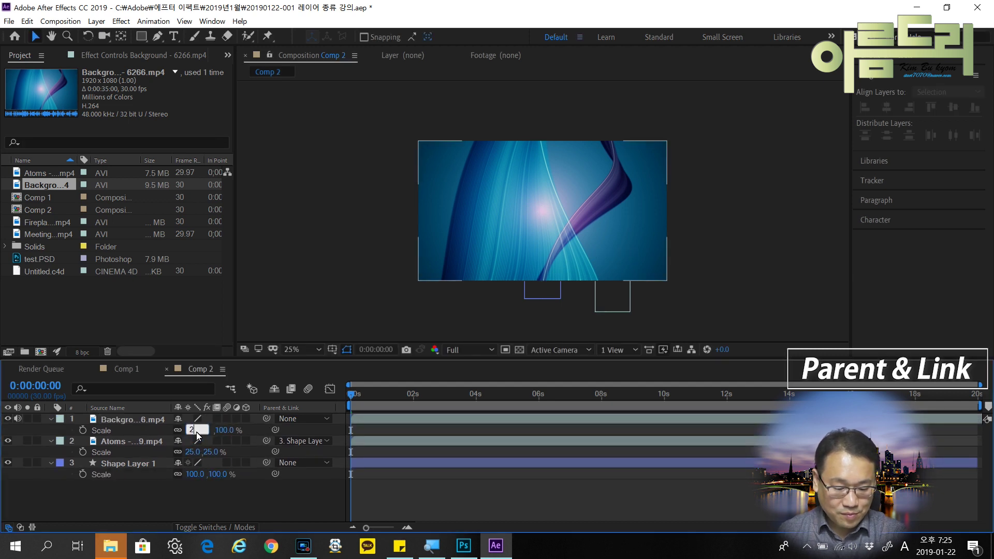
pyautogui.press('Return')
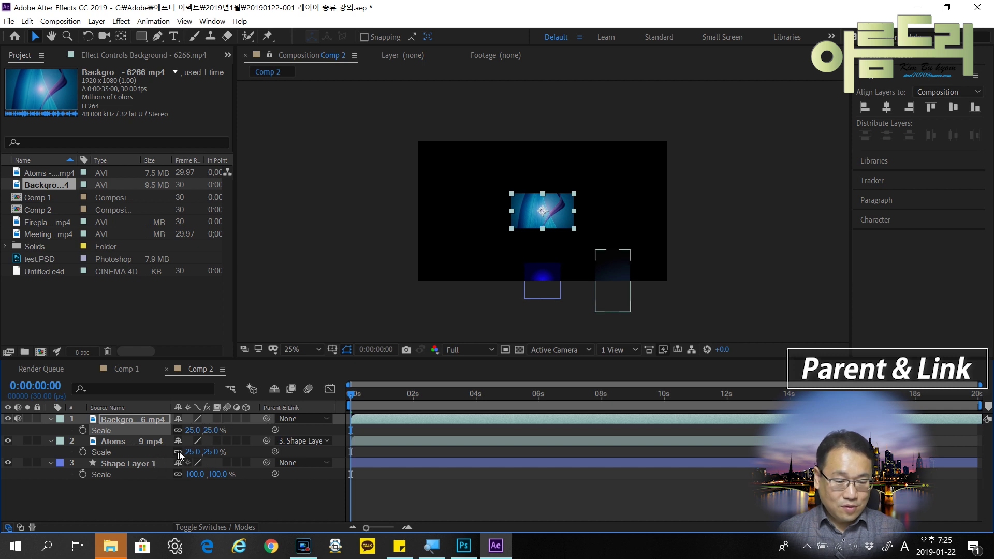
# Parent the Background clip to Shape Layer 1, and set the shape layer's rotation to 180 degrees
pyautogui.moveTo(267, 419); pyautogui.dragTo(125, 465)
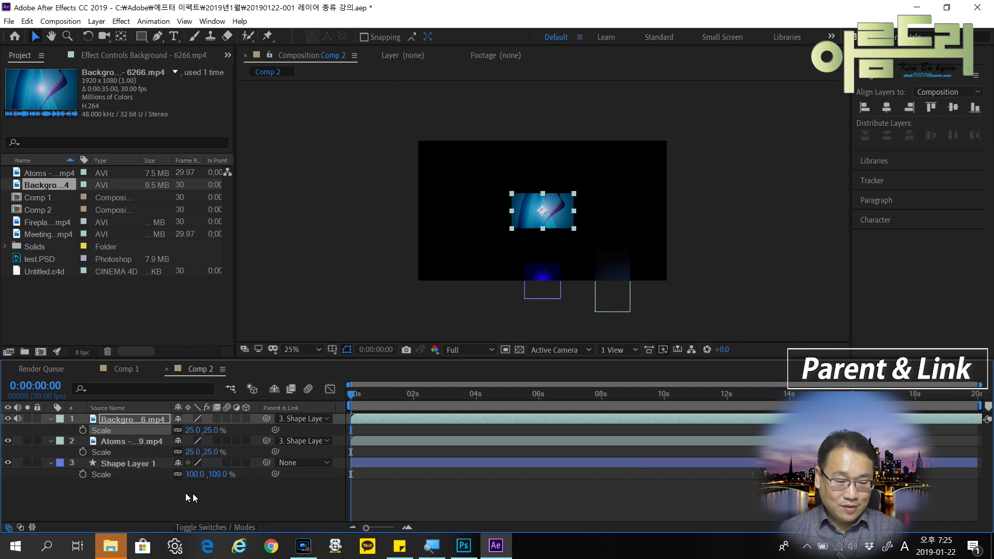
pyautogui.click(126, 465)
pyautogui.press('r')
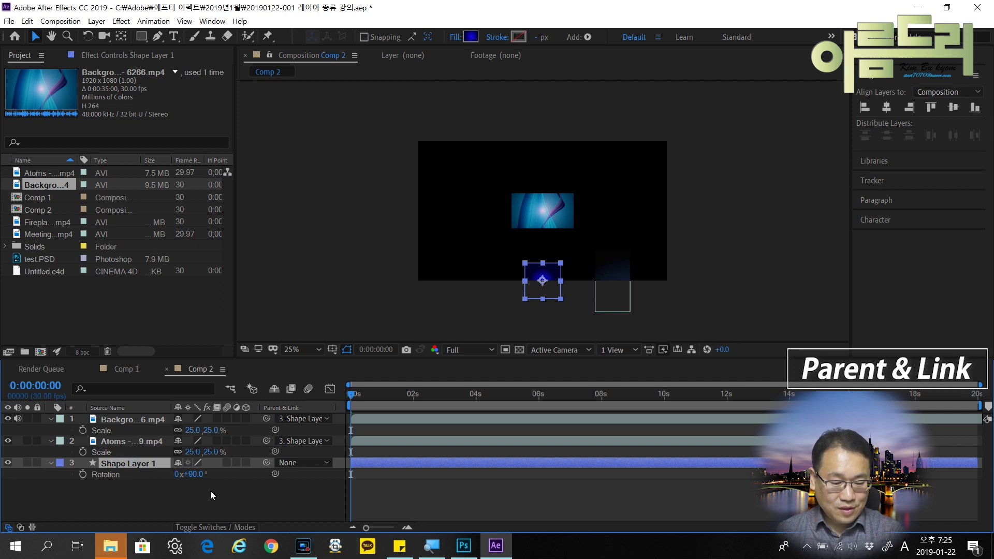
pyautogui.click(192, 480)
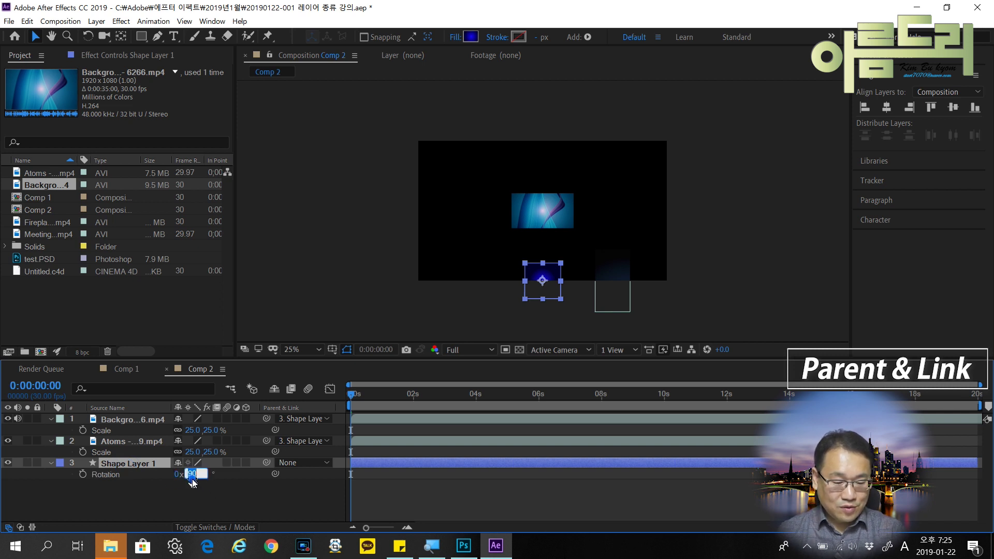
pyautogui.write('180')
pyautogui.press('Return')
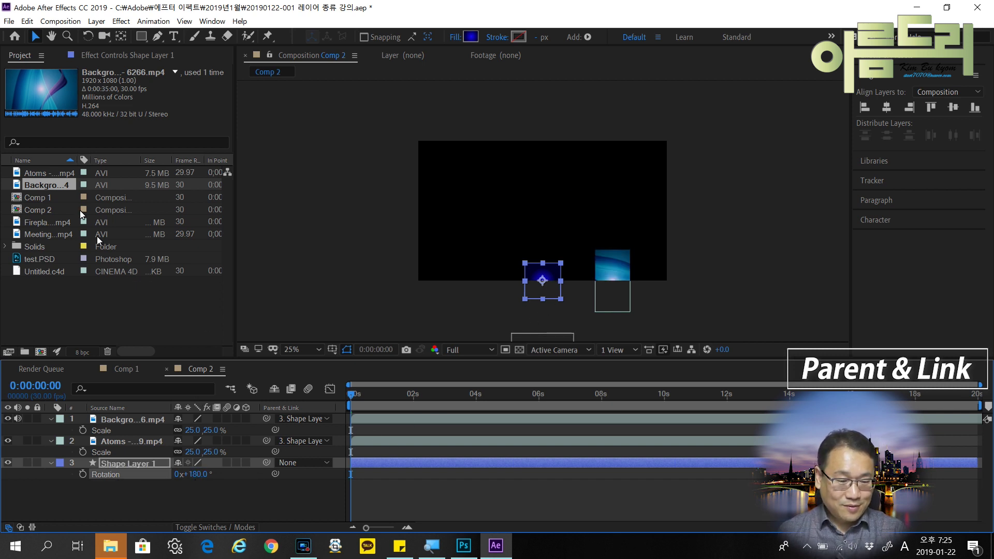
# Add Fireplace - 19166.mp4 as the topmost layer of Comp 2 and scale it to 25%
pyautogui.moveTo(46, 223); pyautogui.dragTo(92, 422)
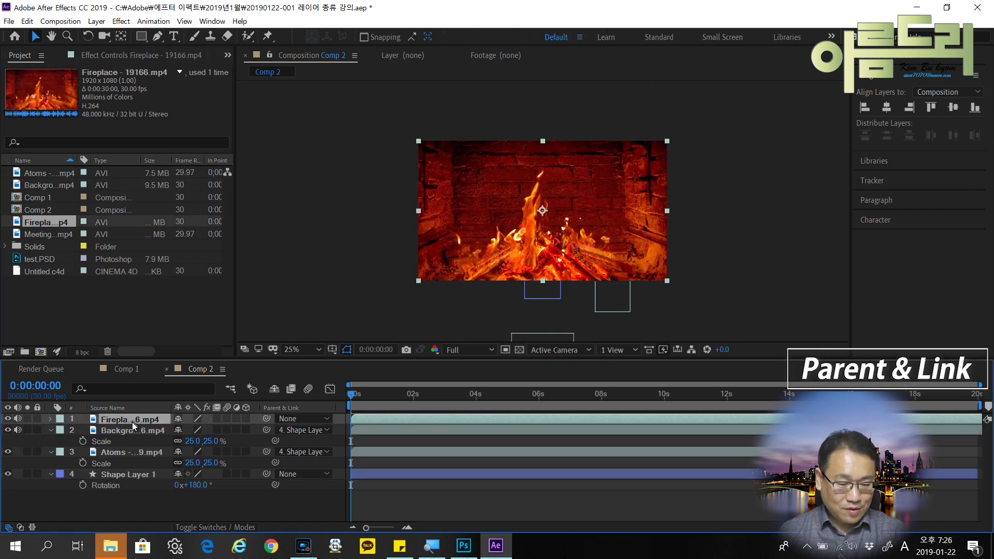
pyautogui.press('s')
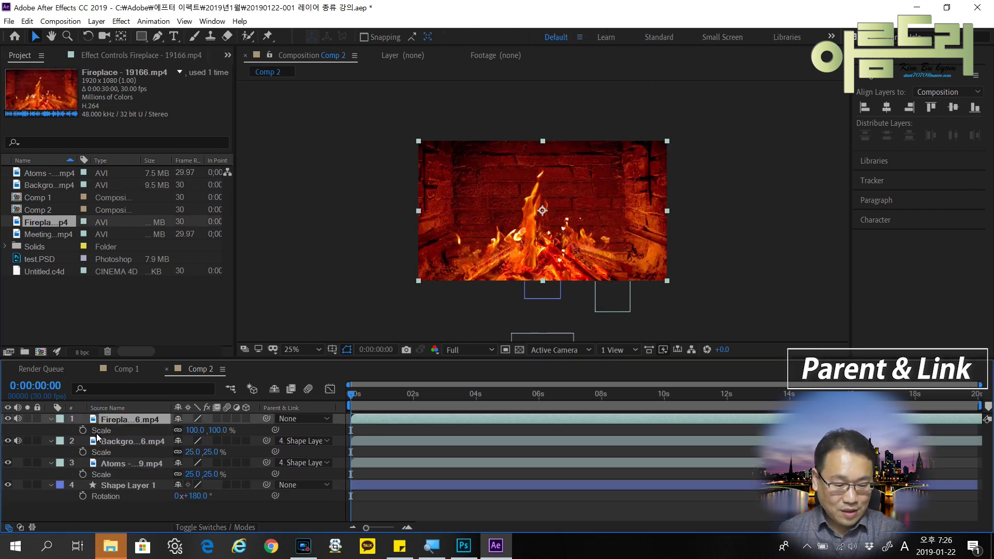
pyautogui.click(192, 431)
pyautogui.write('25')
pyautogui.press('Return')
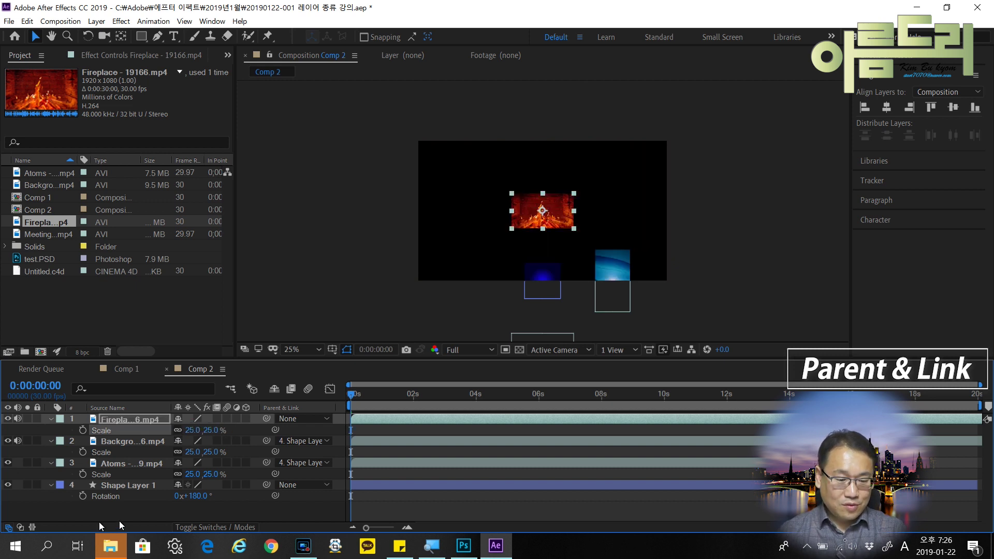
# Parent the Fireplace clip to Shape Layer 1, and set the shape layer's rotation to 270 degrees
pyautogui.moveTo(266, 421); pyautogui.dragTo(149, 486)
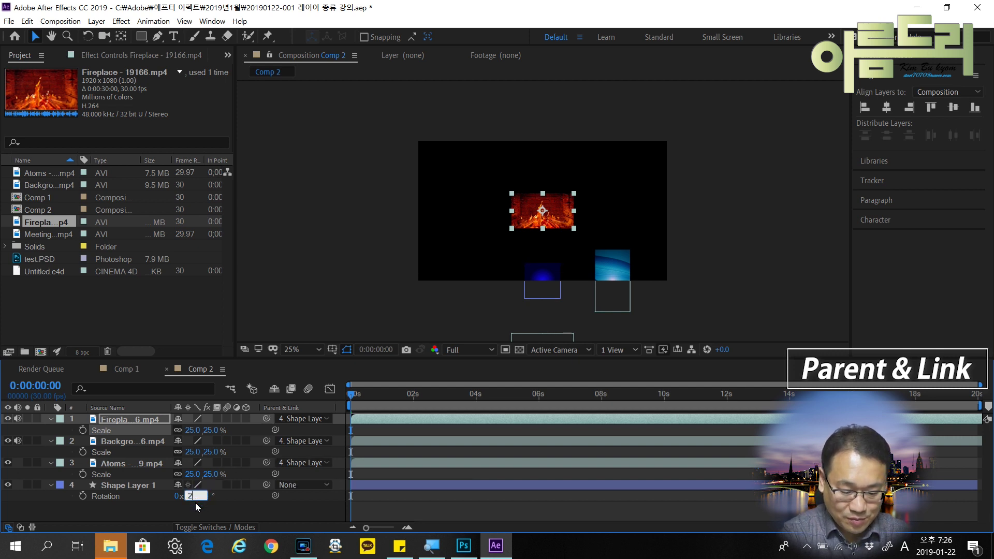
pyautogui.press('Return')
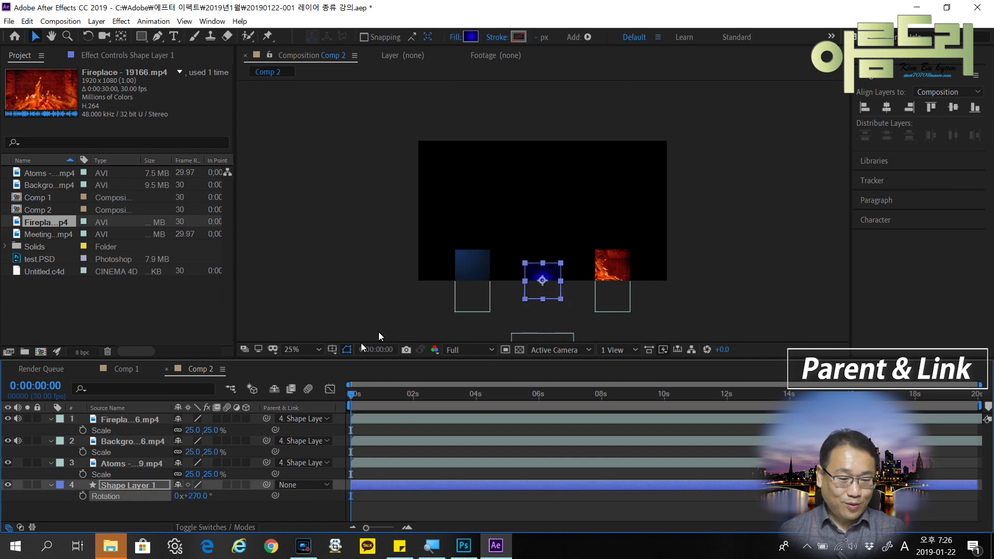
# Add Meeting - 2340.mp4 as the topmost layer of Comp 2 and scale it to 25%
pyautogui.click(46, 234)
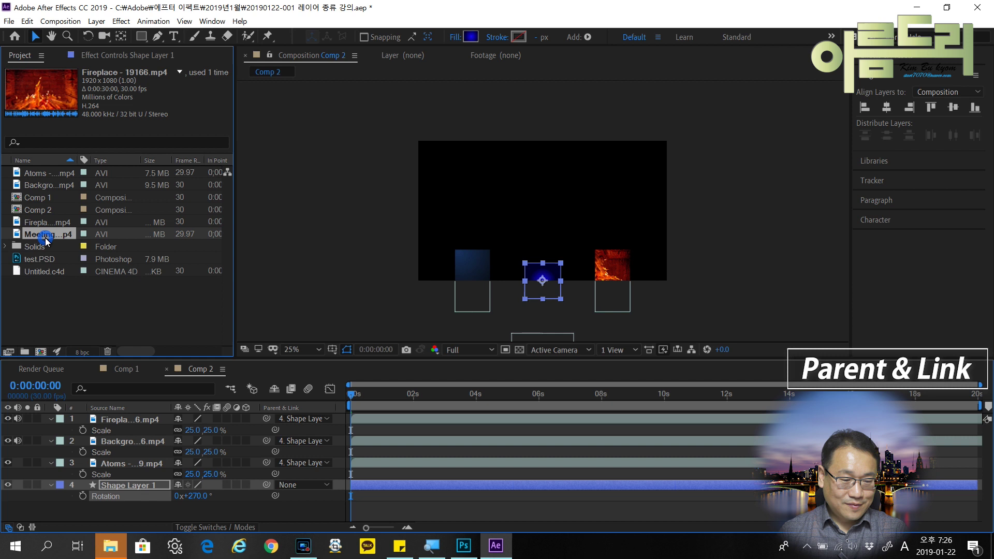
pyautogui.moveTo(47, 234); pyautogui.dragTo(103, 417)
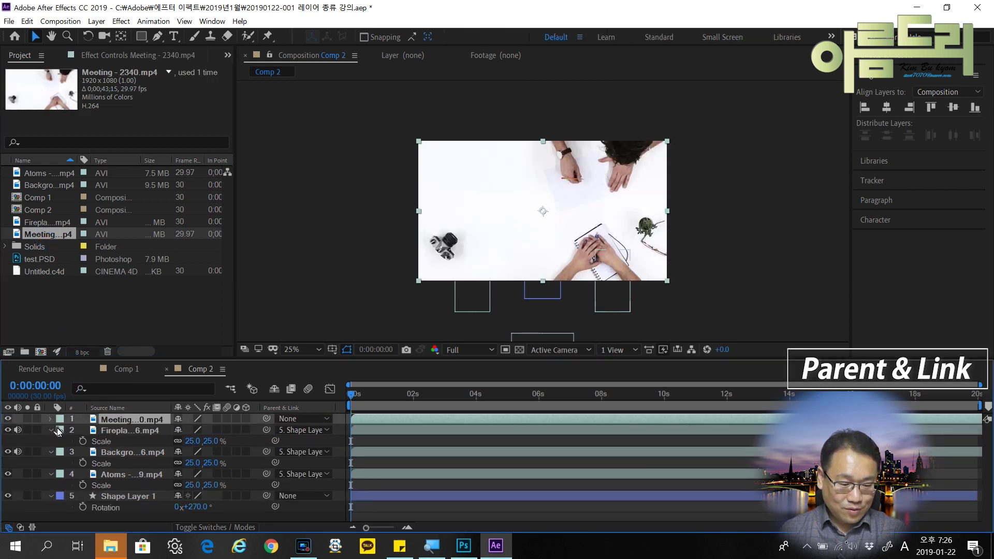
pyautogui.press('s')
pyautogui.click(200, 431)
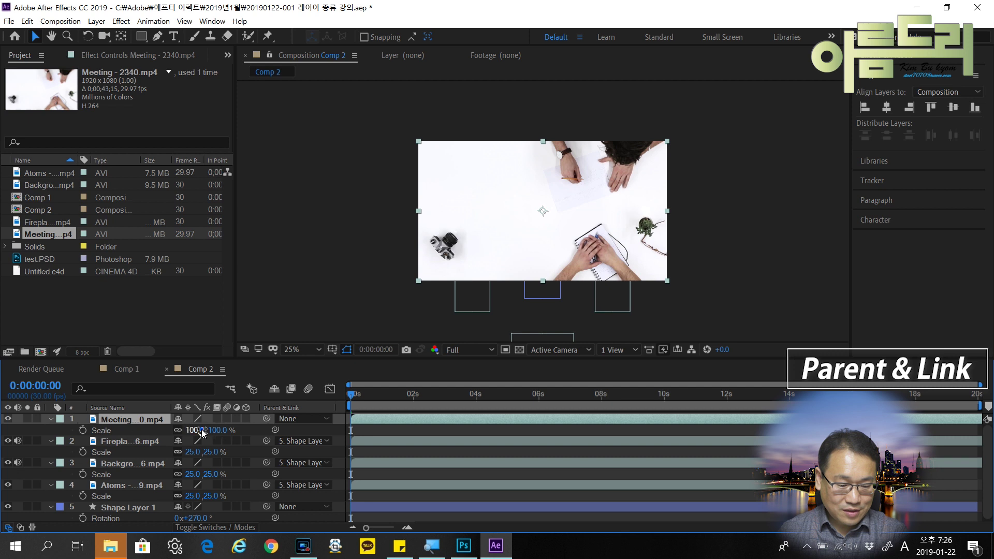
pyautogui.write('25')
pyautogui.press('Return')
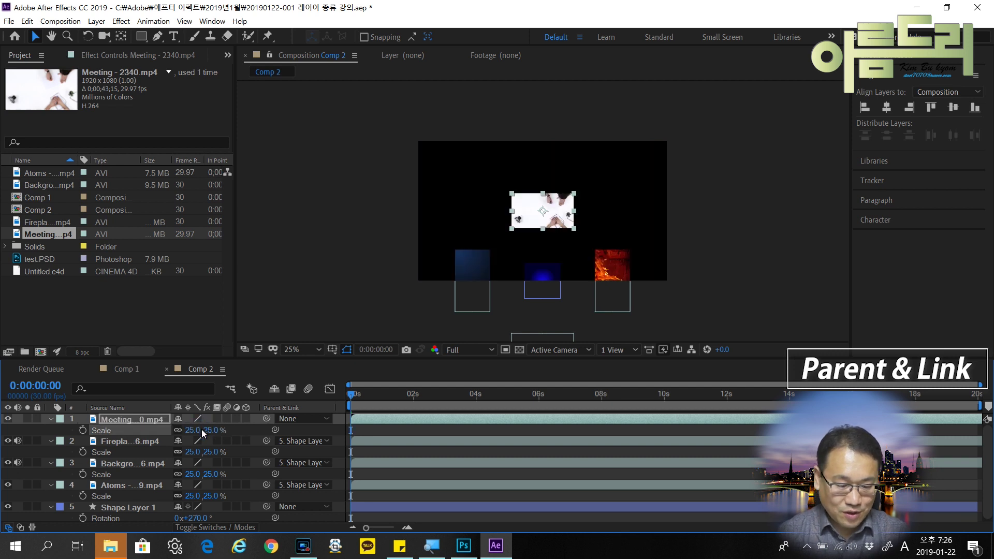
# Parent the Meeting clip to Shape Layer 1
pyautogui.moveTo(268, 420); pyautogui.dragTo(139, 508)
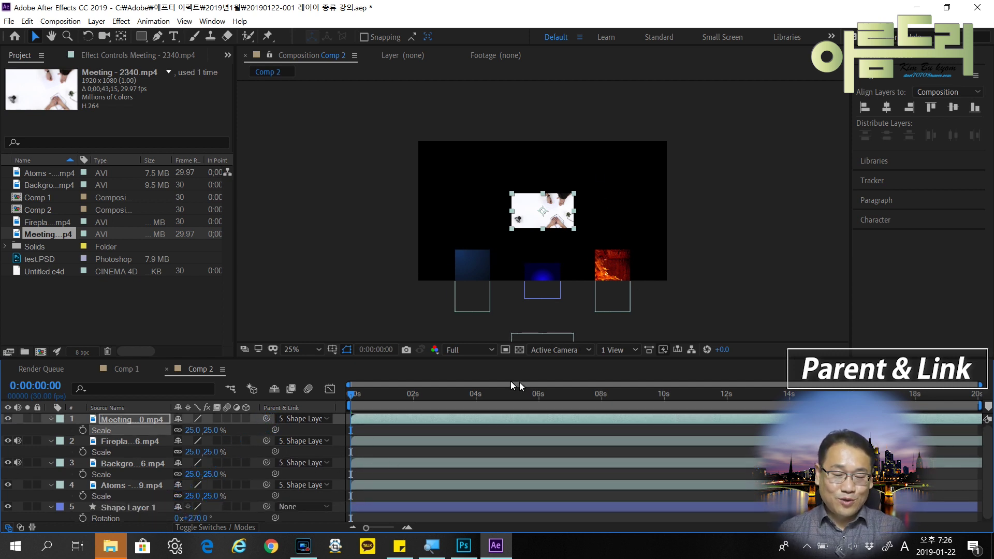
pyautogui.scroll(-1, 290, 463)
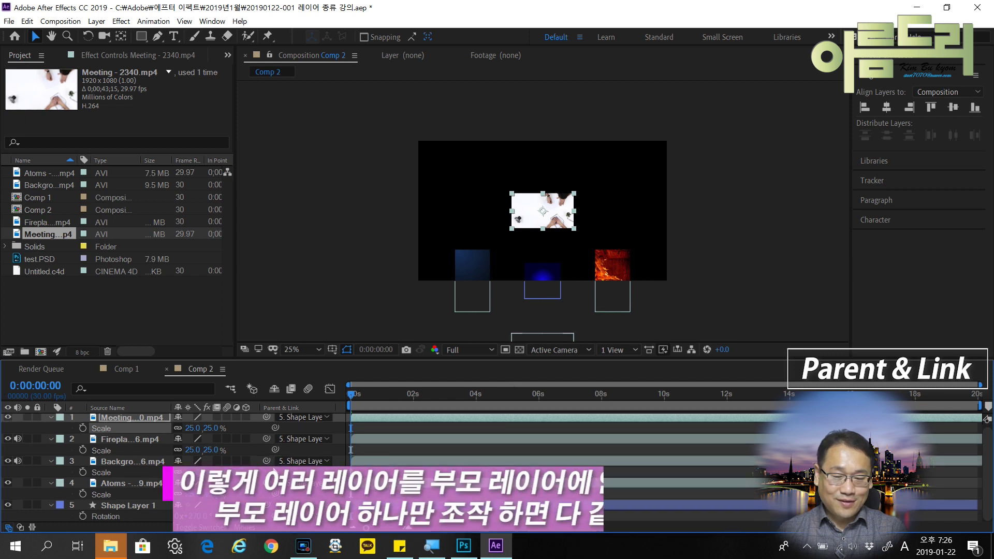
# Set Shape Layer 1's rotation to 0 degrees and start keyframing the rotation at 0:00:00:00
pyautogui.click(115, 506)
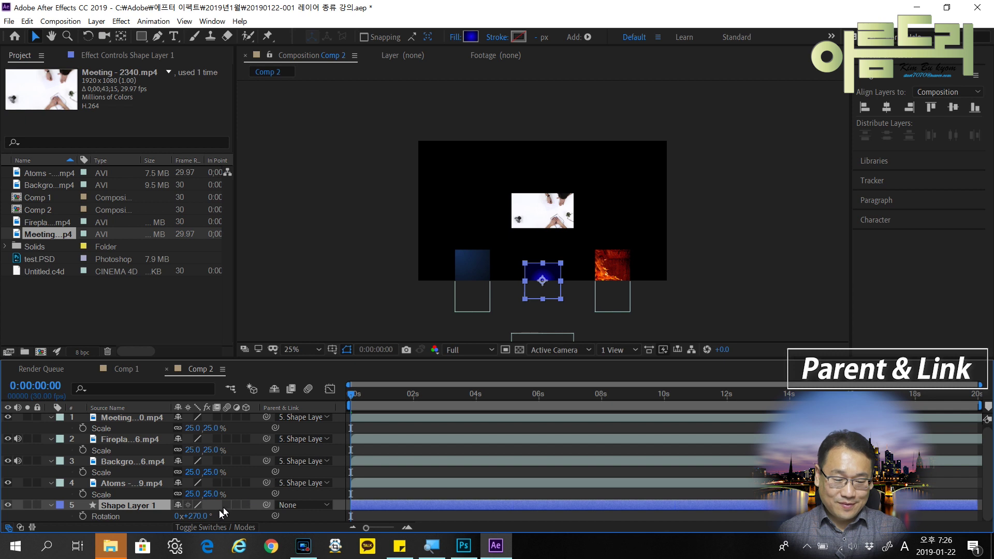
pyautogui.click(197, 517)
pyautogui.write('0')
pyautogui.press('Return')
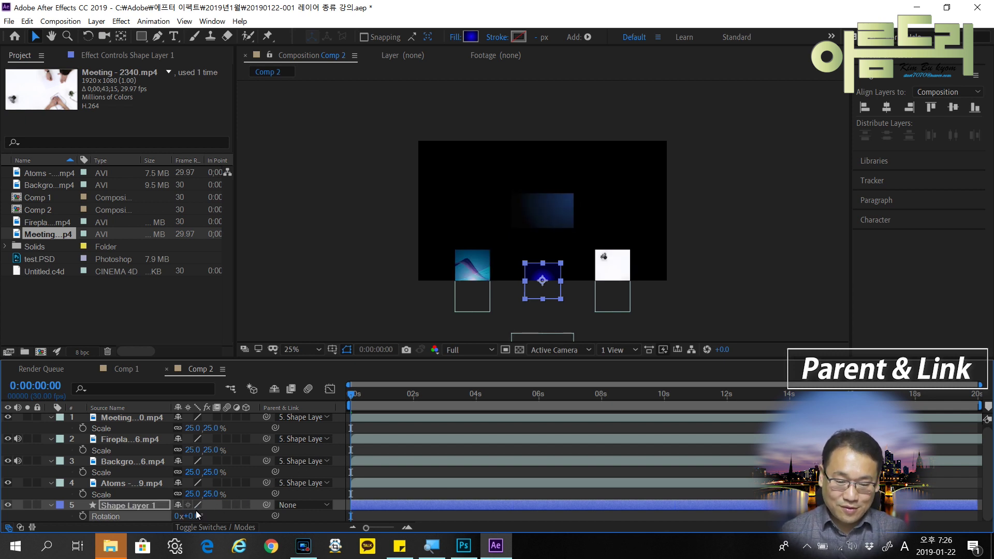
pyautogui.click(82, 516)
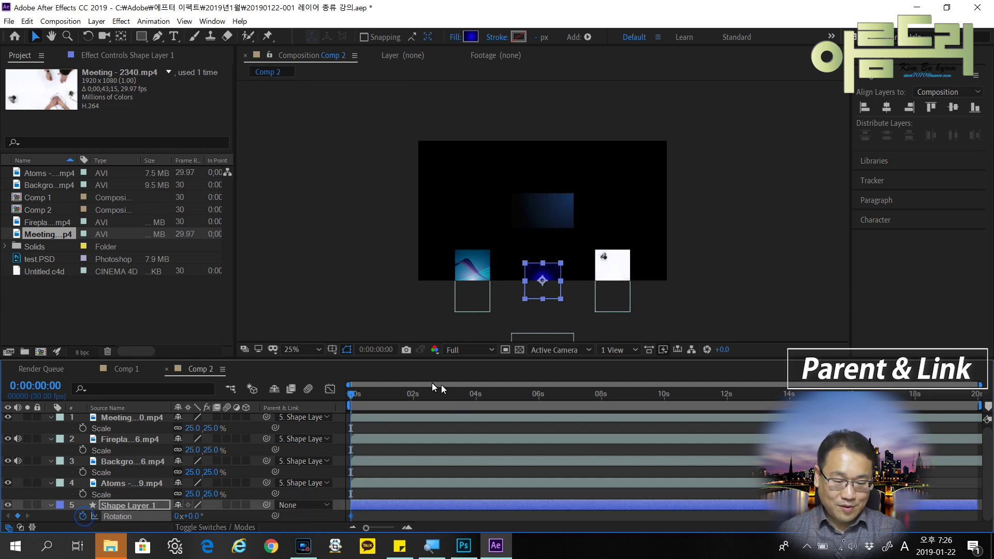
# Keyframe Shape Layer 1's rotation at one full revolution at 0:00:05:27
pyautogui.moveTo(351, 399); pyautogui.dragTo(536, 398)
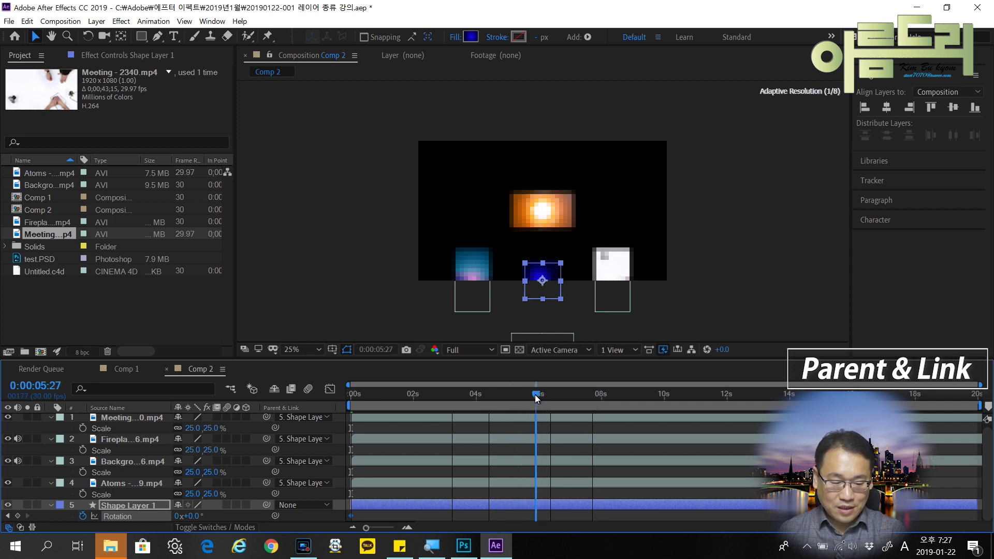
pyautogui.click(175, 518)
pyautogui.write('1')
pyautogui.press('Return')
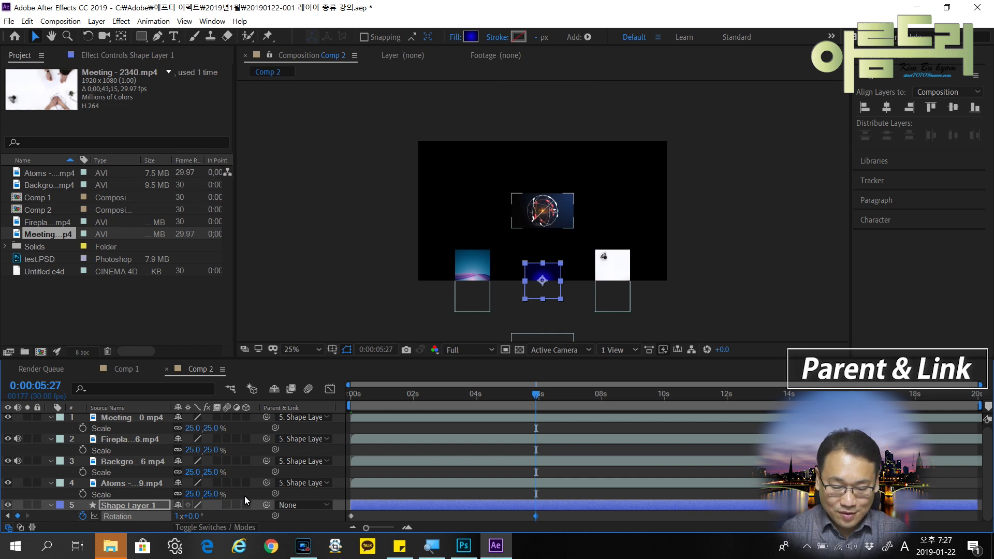
# Preview the rotation animation of Comp 2 from the beginning with the composition fitted to the viewer
pyautogui.press('Home')
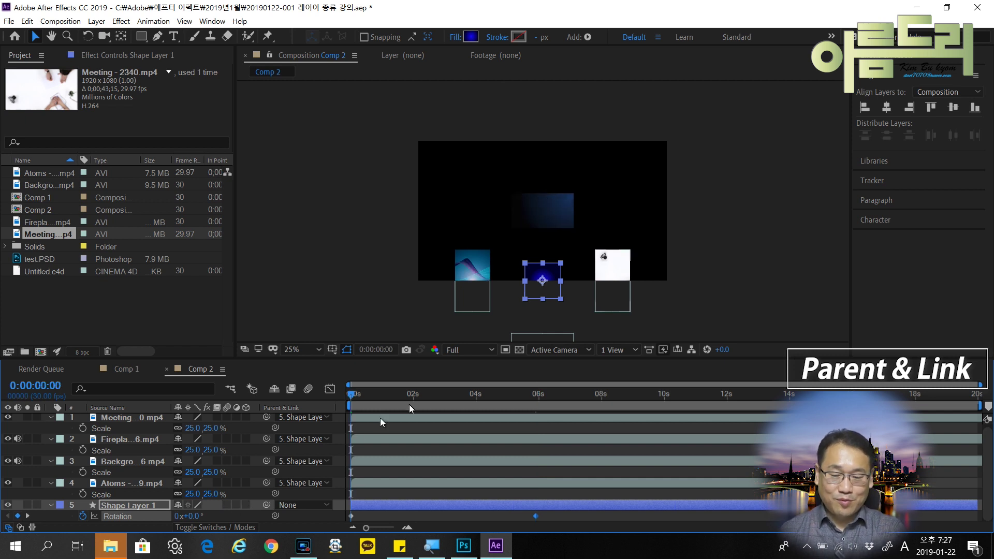
pyautogui.press('space')
pyautogui.hotkey('shift', '/')
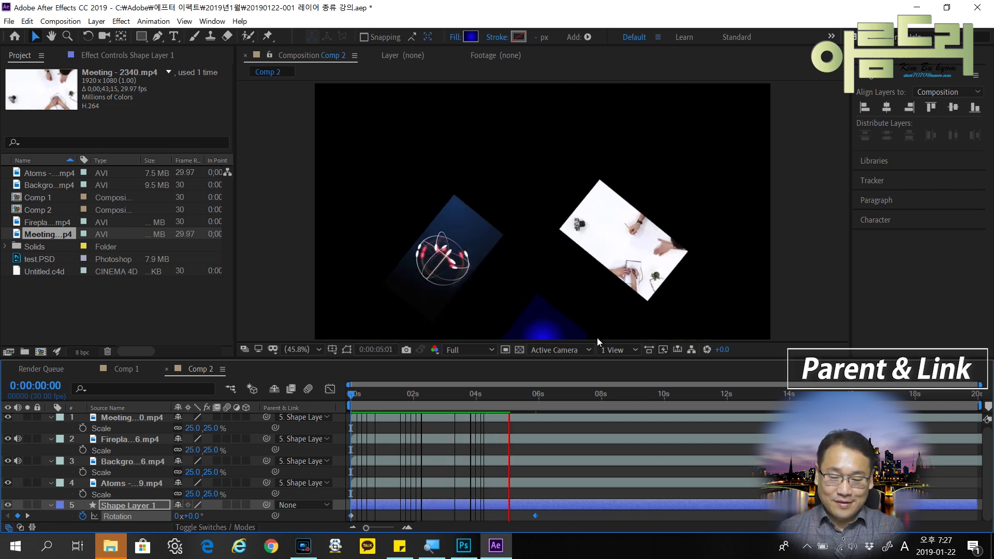
pyautogui.press('space')
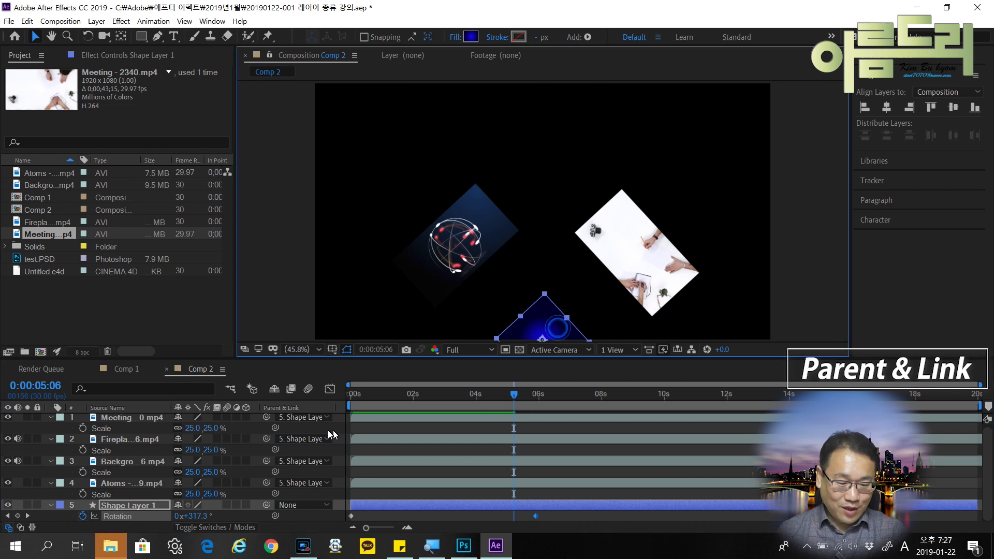
# Change the outer color stop of Rectangle 1's gradient fill in Shape Layer 1 to white
pyautogui.click(93, 506)
pyautogui.click(52, 505)
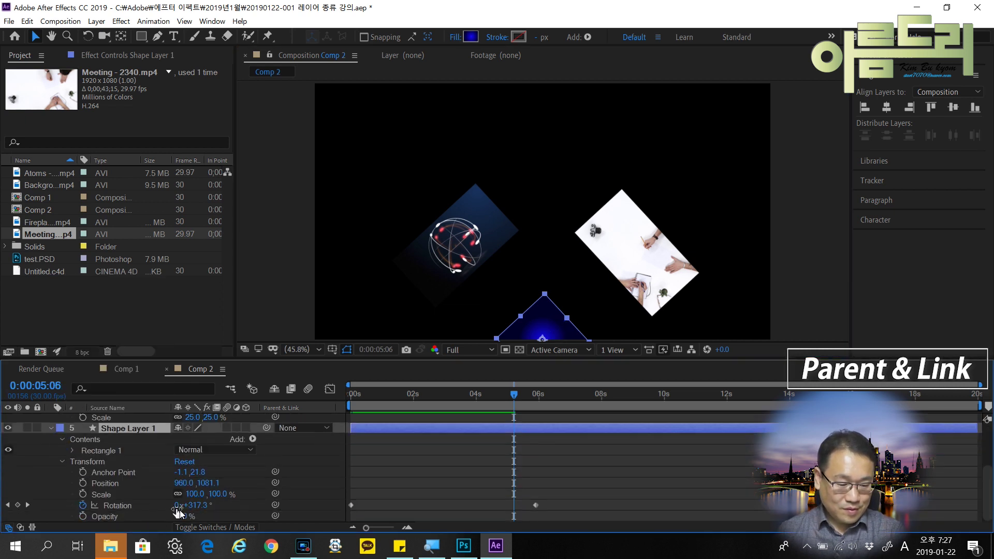
pyautogui.click(73, 450)
pyautogui.scroll(1, 82, 473)
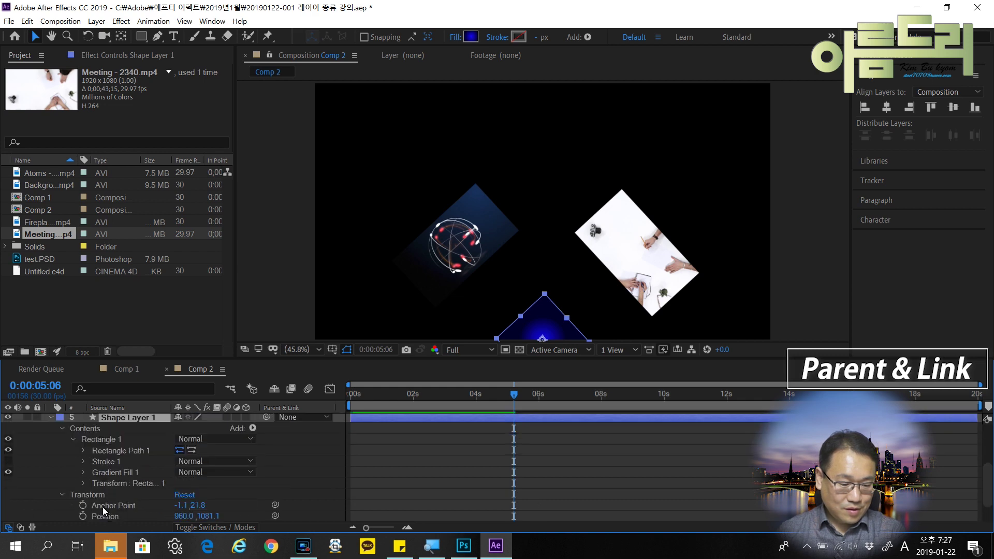
pyautogui.click(82, 473)
pyautogui.scroll(3, 207, 492)
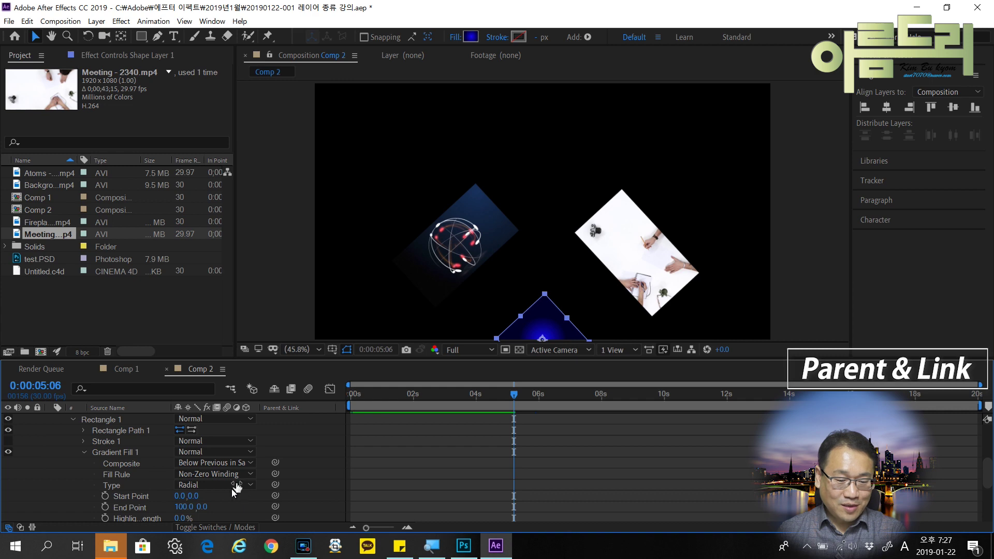
pyautogui.scroll(-3, 235, 499)
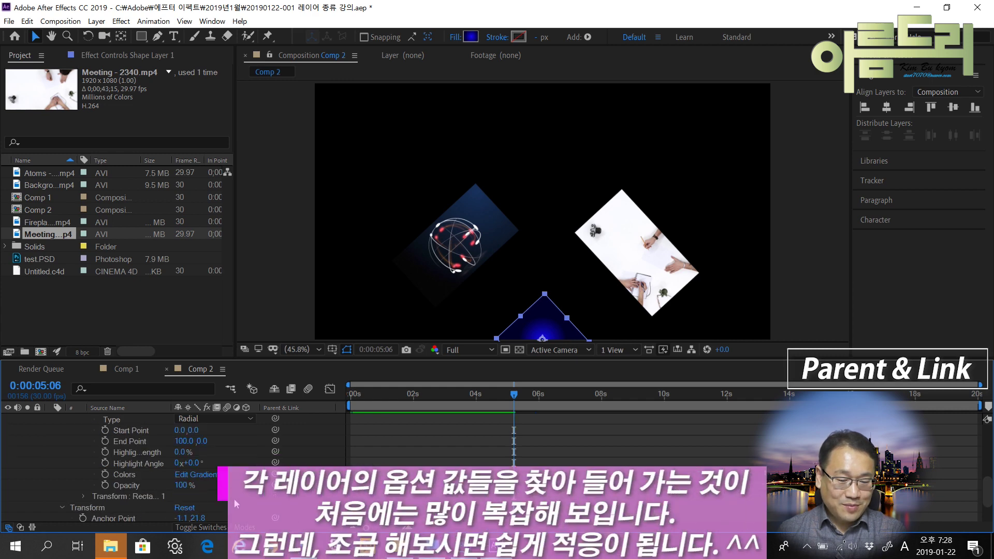
pyautogui.click(210, 477)
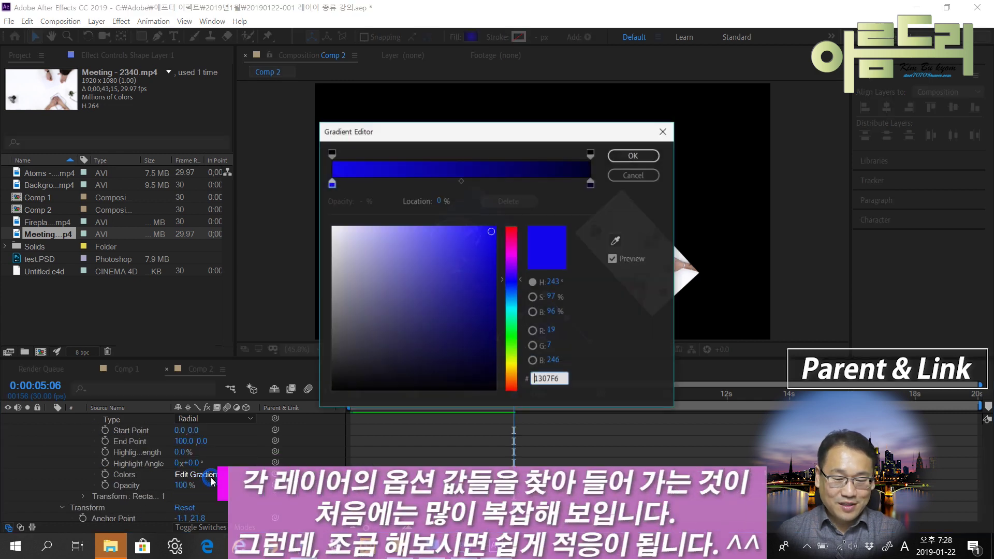
pyautogui.click(590, 183)
pyautogui.click(372, 276)
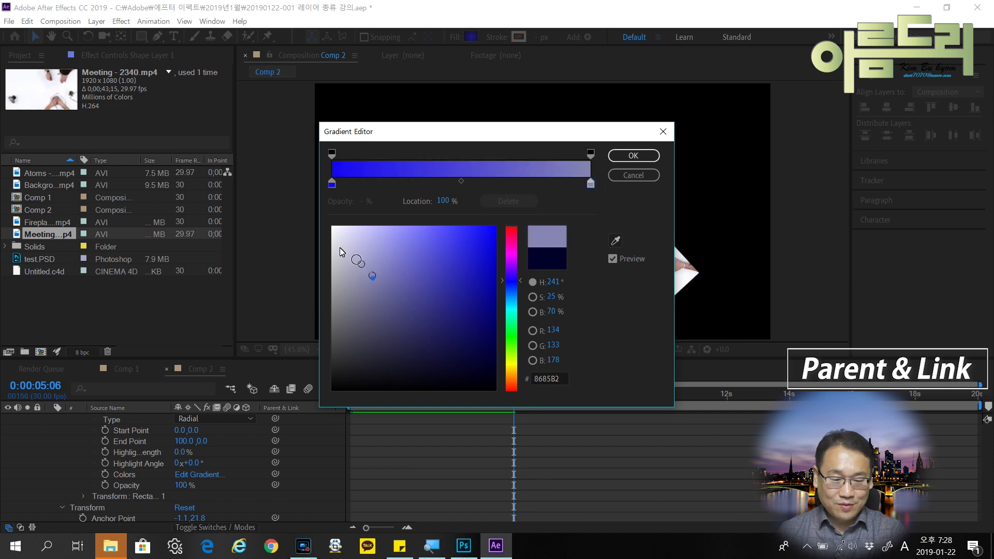
pyautogui.click(632, 155)
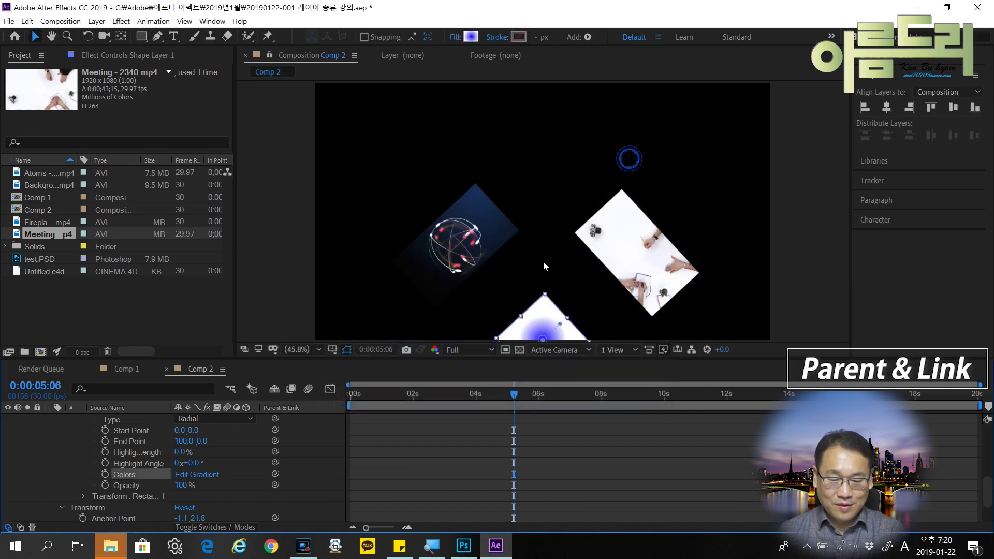
# Collapse the properties of all layers in Comp 2 so only the keyframed ones are listed
pyautogui.click(321, 468)
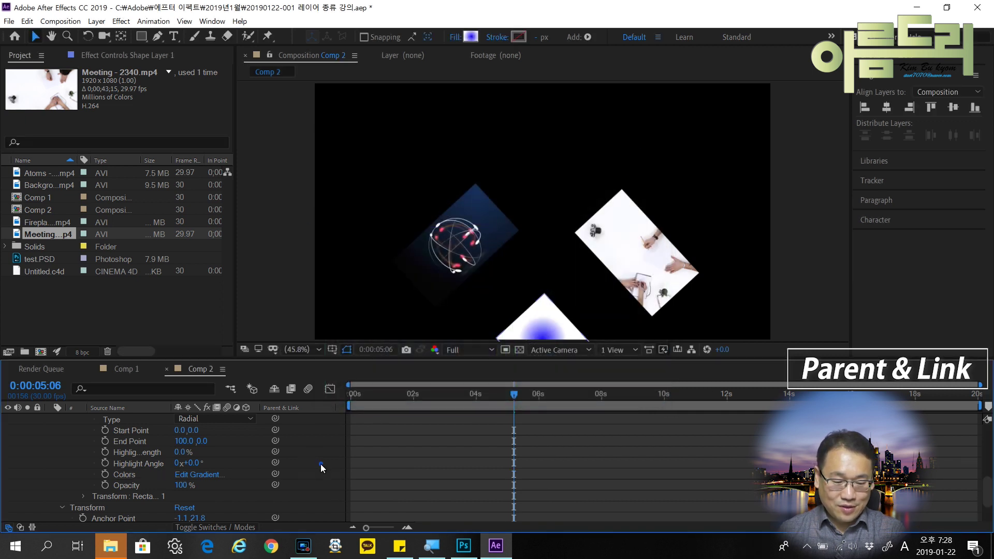
pyautogui.hotkey('ctrl', 'a')
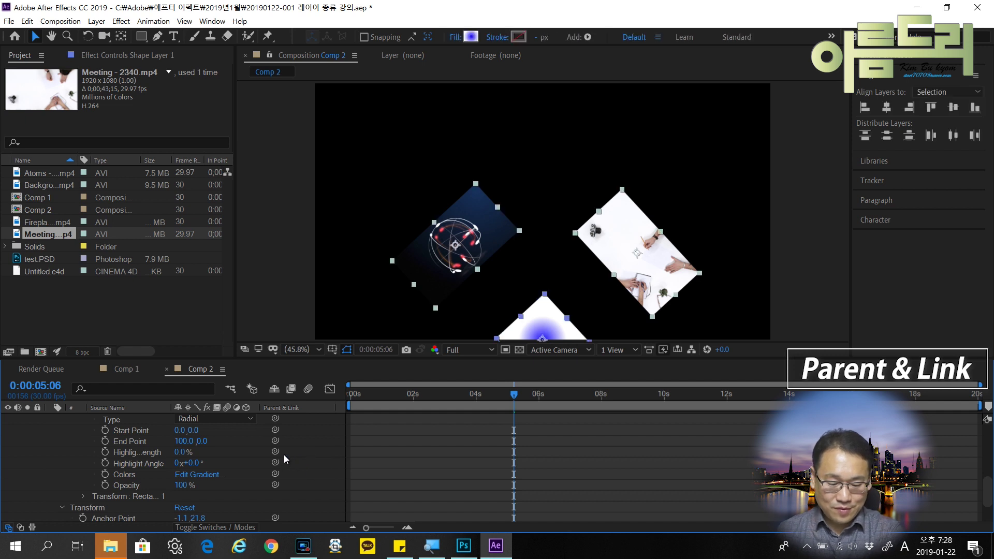
pyautogui.press('u')
pyautogui.click(252, 484)
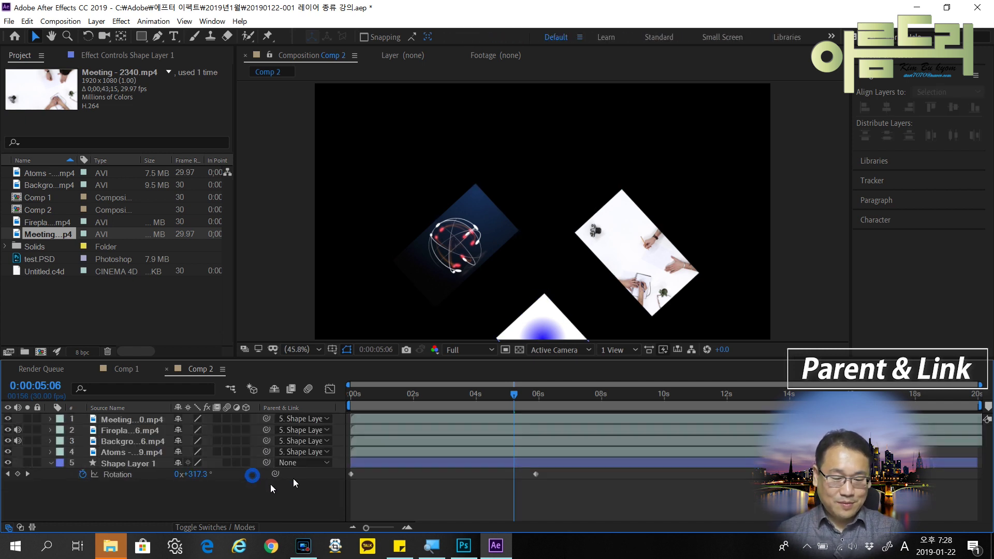
# Play the animation from the start to check the recolored square and its parented clips, and return to the first frame
pyautogui.press('Home')
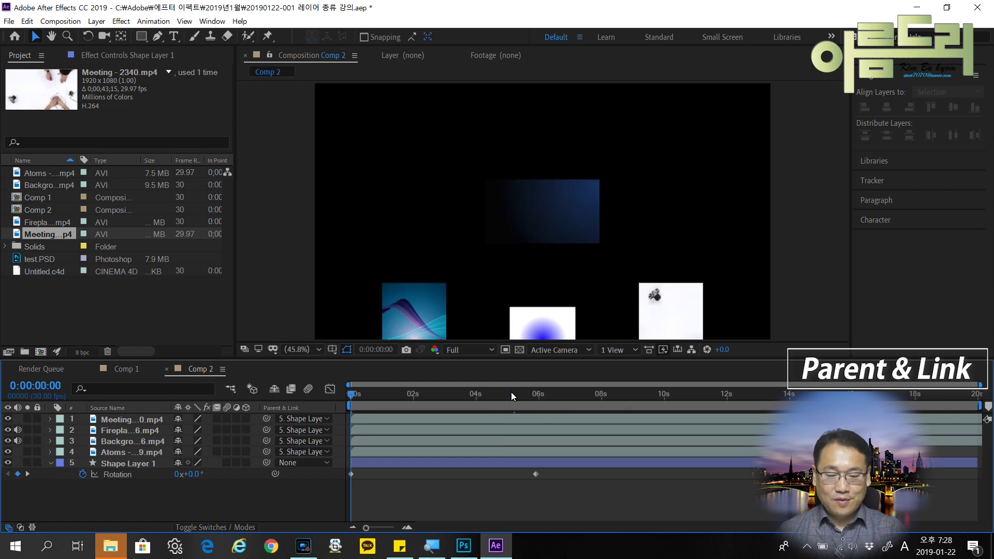
pyautogui.press('space')
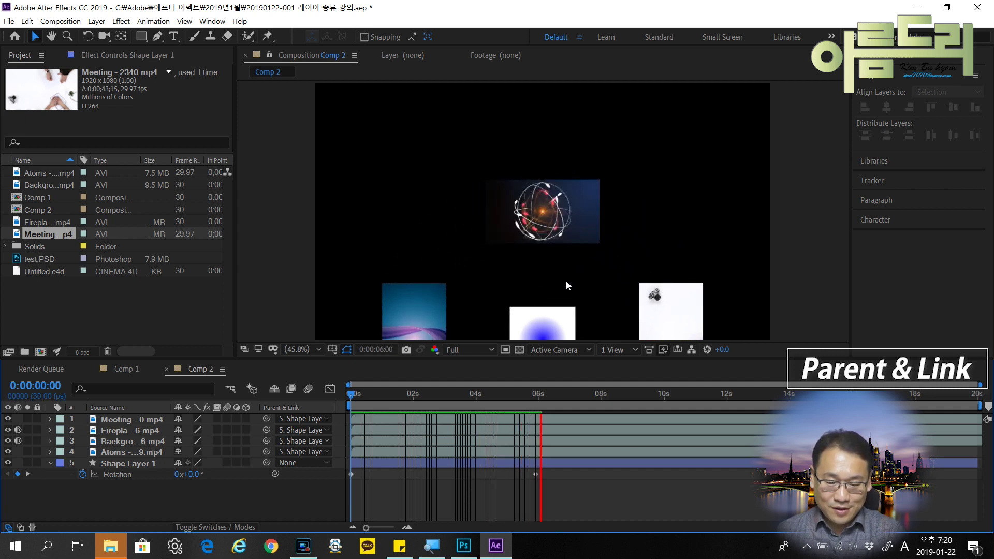
pyautogui.press('space')
pyautogui.press('Home')
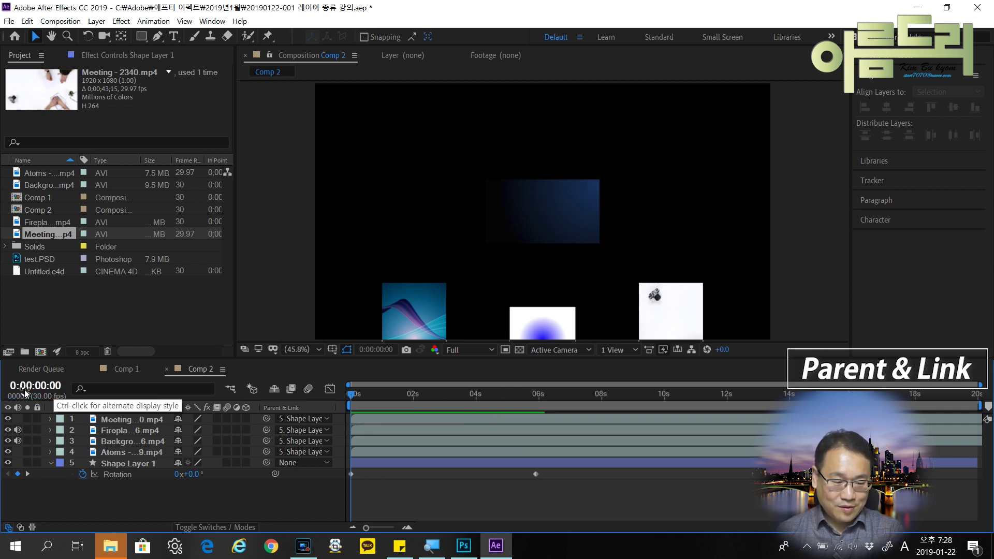
# Add rotation keyframes to Shape Layer 1 of 90 degrees at 0:00:01:00 and 0 degrees at 0:00:00:29
pyautogui.press('space')
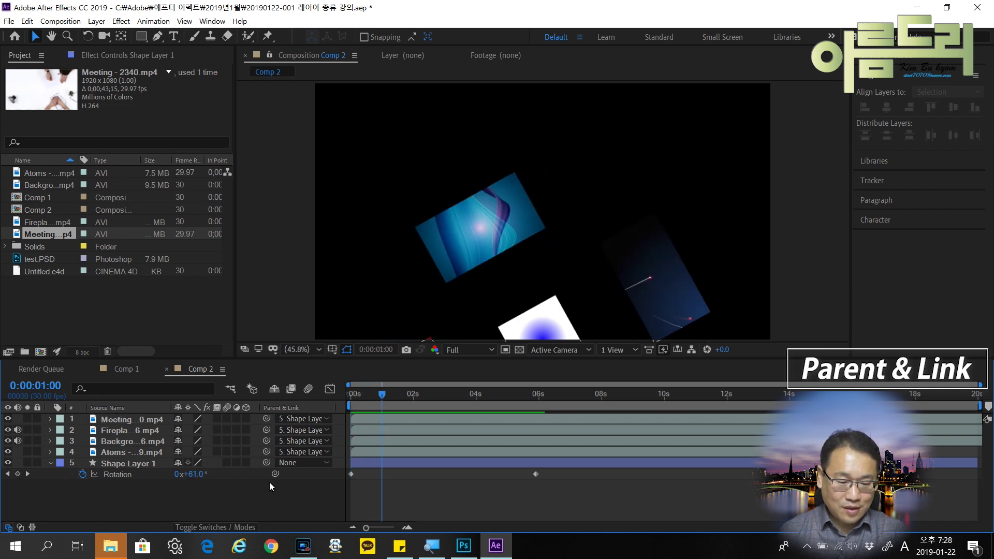
pyautogui.click(191, 474)
pyautogui.write('90')
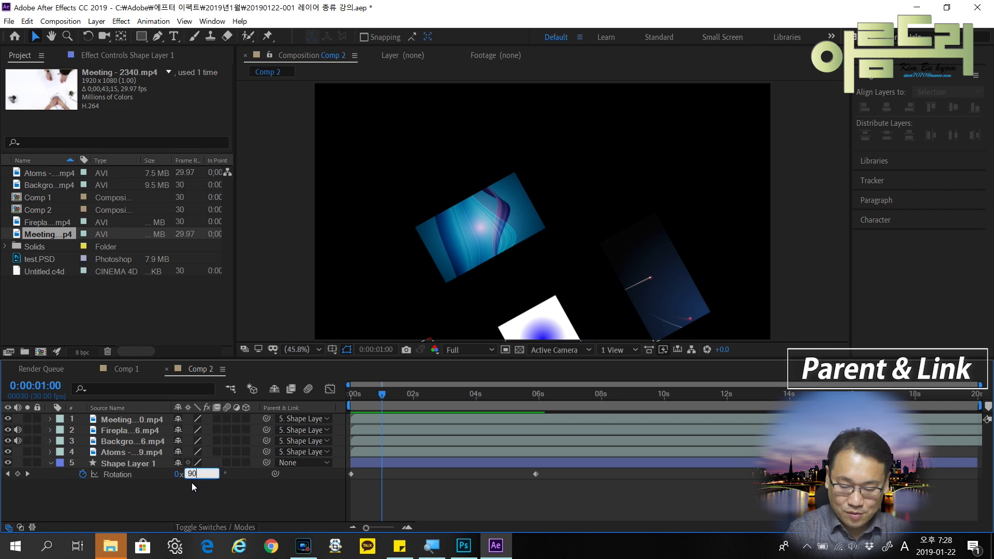
pyautogui.press('Return')
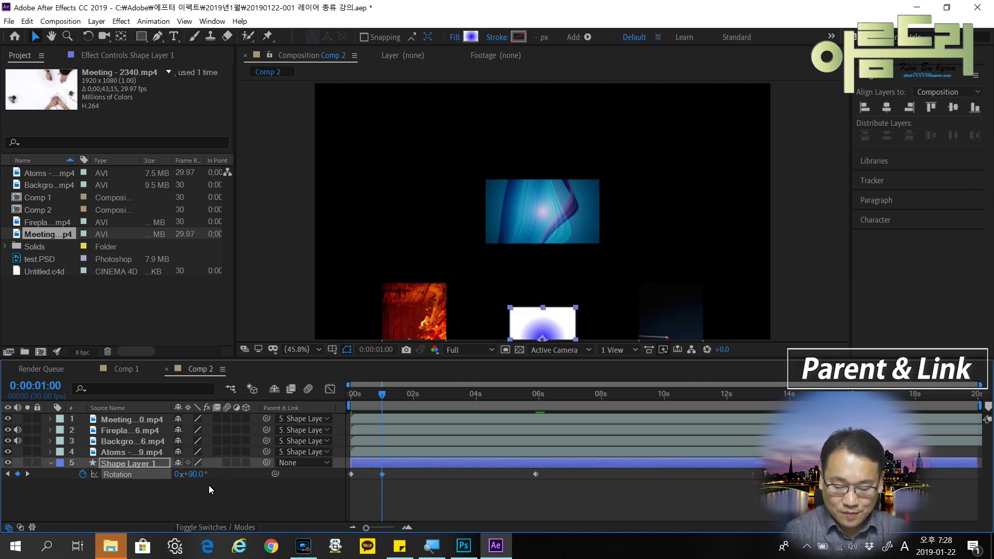
pyautogui.press('pageup')
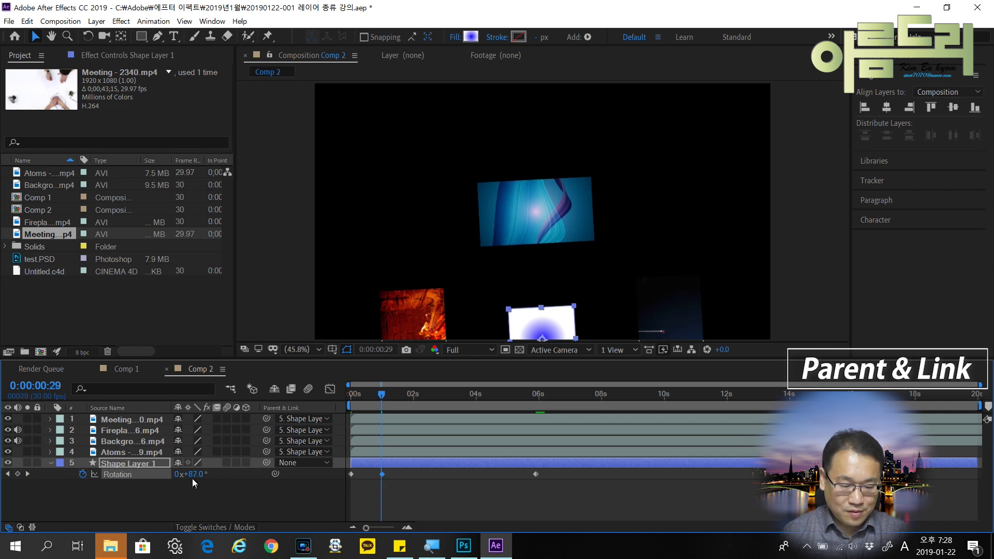
pyautogui.press('Return')
pyautogui.press('space')
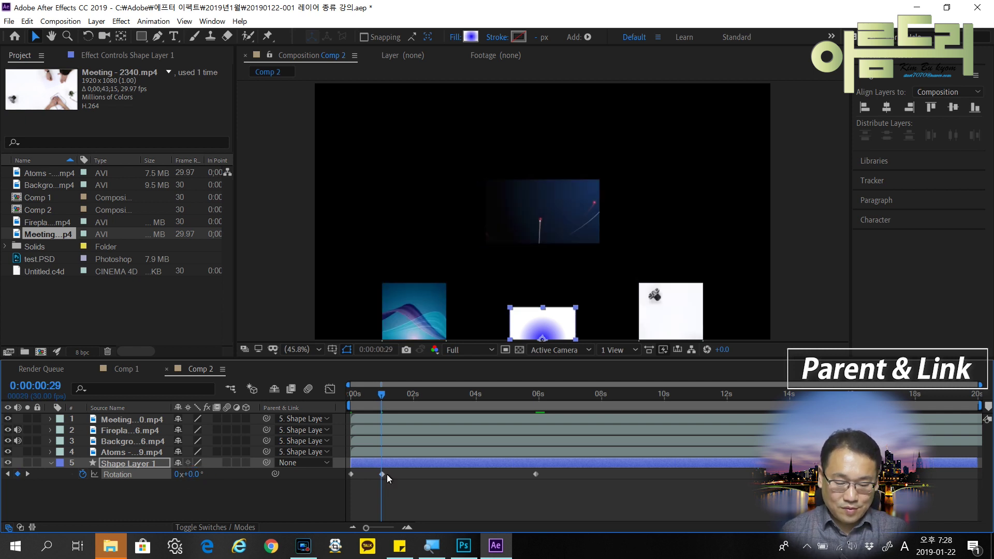
# Set Shape Layer 1's rotation to 90 degrees at 0:00:01:29 and 180 degrees at 0:00:02:00
pyautogui.click(197, 475)
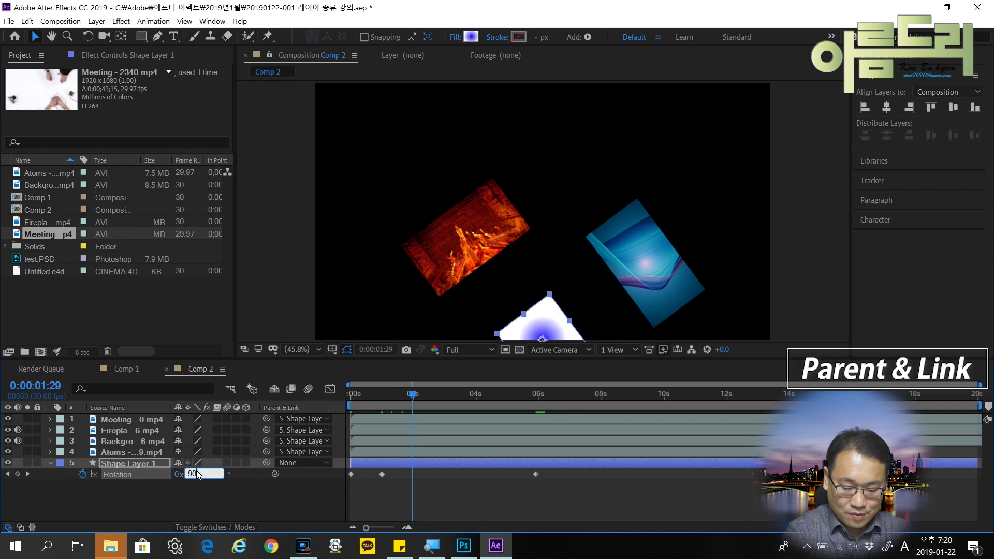
pyautogui.press('Return')
pyautogui.press('space')
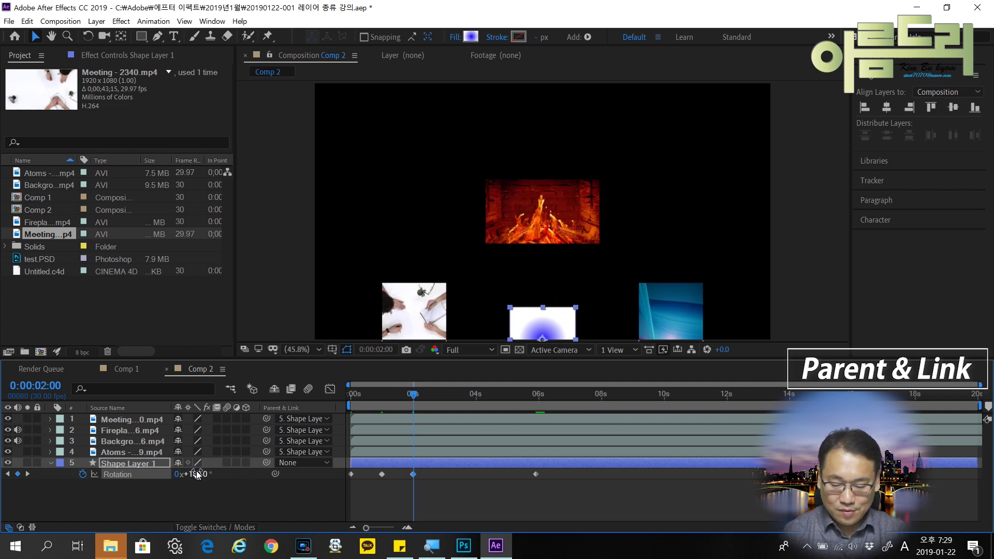
# Set Shape Layer 1's rotation to 270 degrees at 0:00:03:00 and 0:00:03:01
pyautogui.click(197, 475)
pyautogui.write('270')
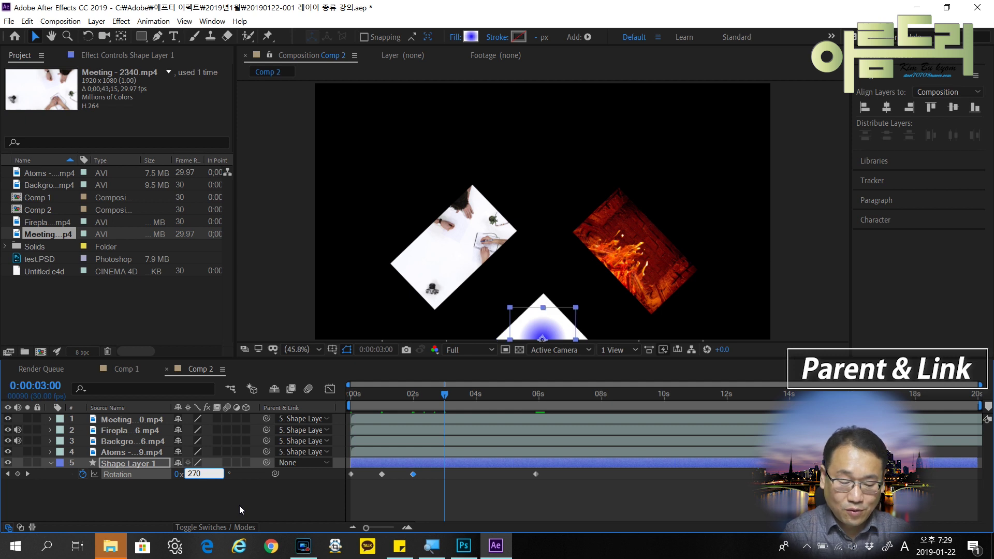
pyautogui.press('Return')
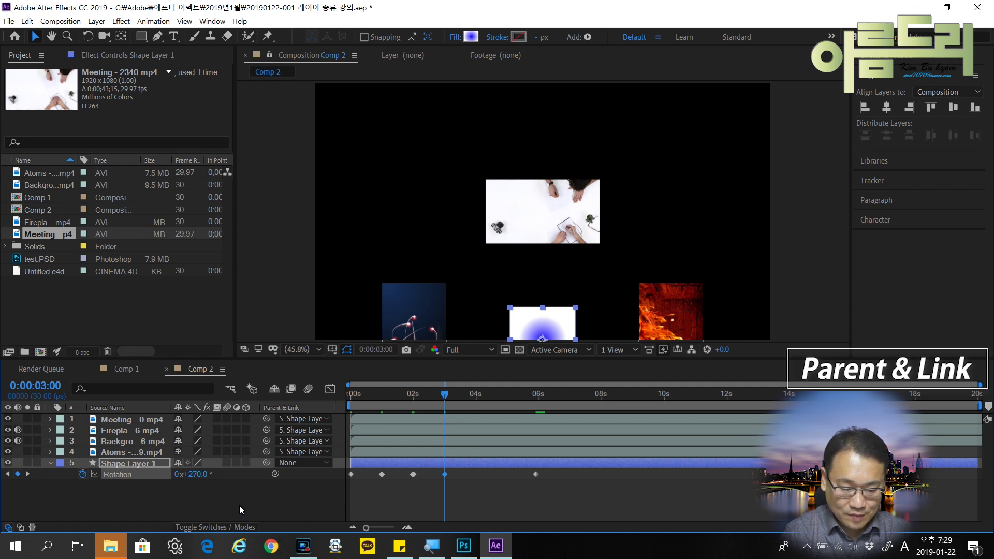
pyautogui.press('Escape')
pyautogui.press('space')
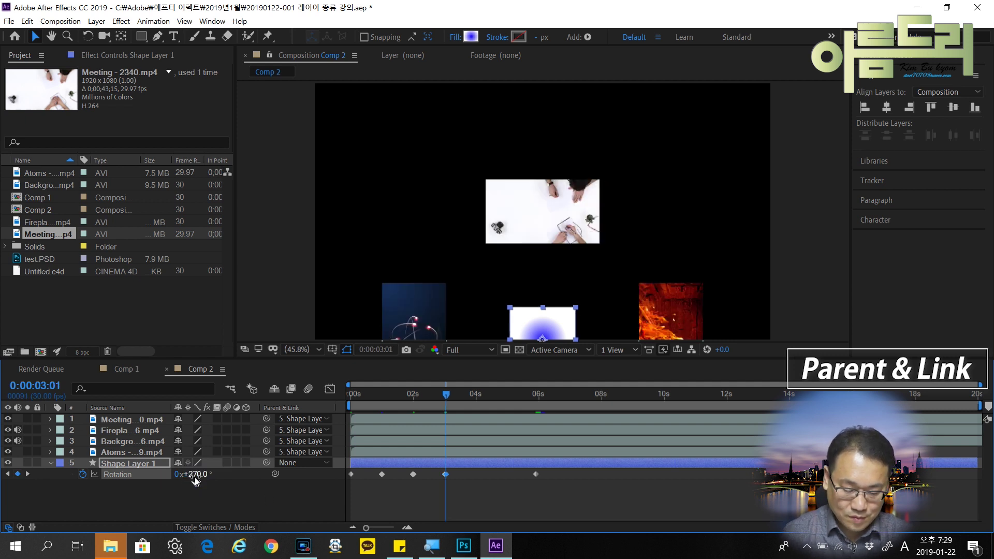
# Keyframe Shape Layer 1's rotation at 360 degrees at 0:00:04:02
pyautogui.click(424, 490)
pyautogui.moveTo(197, 474); pyautogui.dragTo(205, 474)
pyautogui.click(201, 474)
pyautogui.write('360')
pyautogui.press('Return')
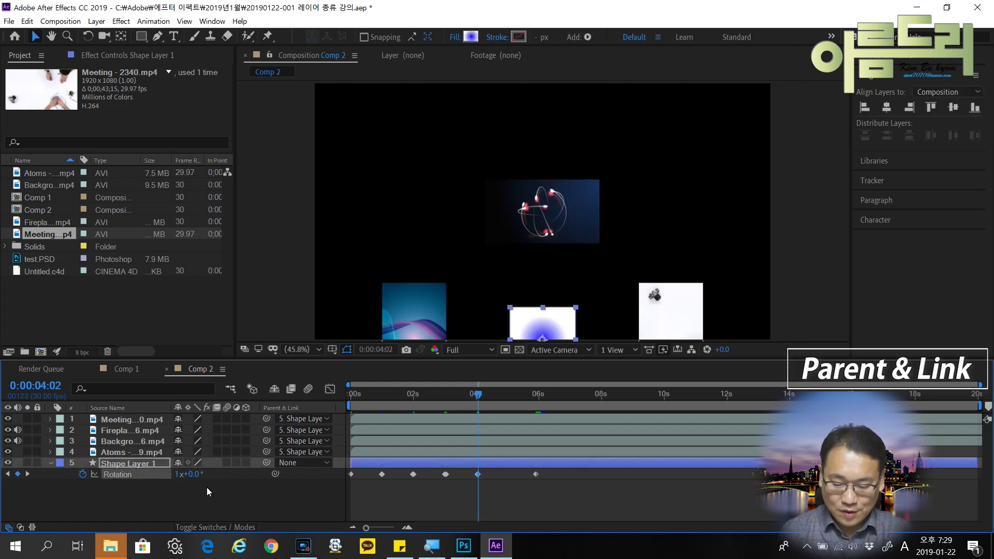
# Preview the stepped rotation animation from the beginning of Comp 2
pyautogui.press('Home')
pyautogui.press('space')
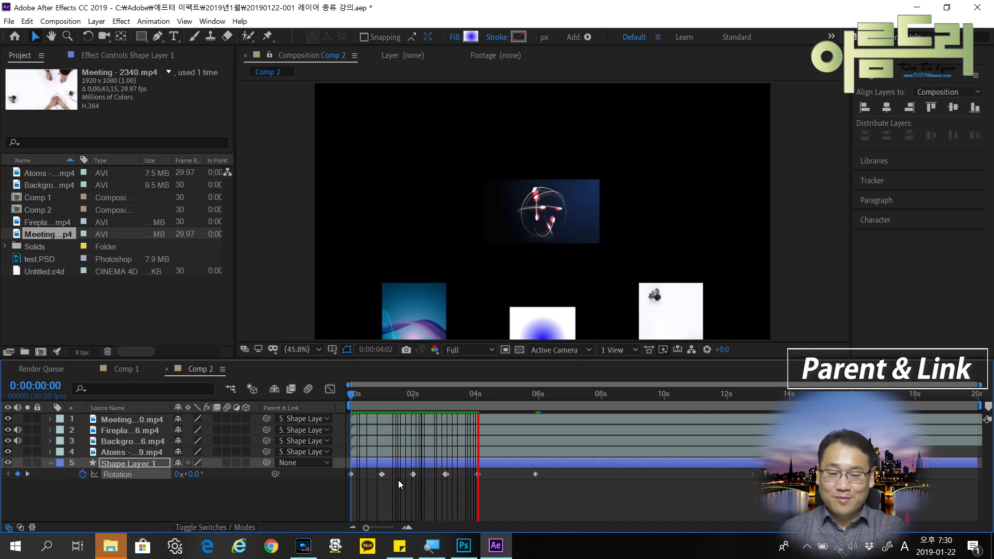
pyautogui.press('space')
pyautogui.press('space')
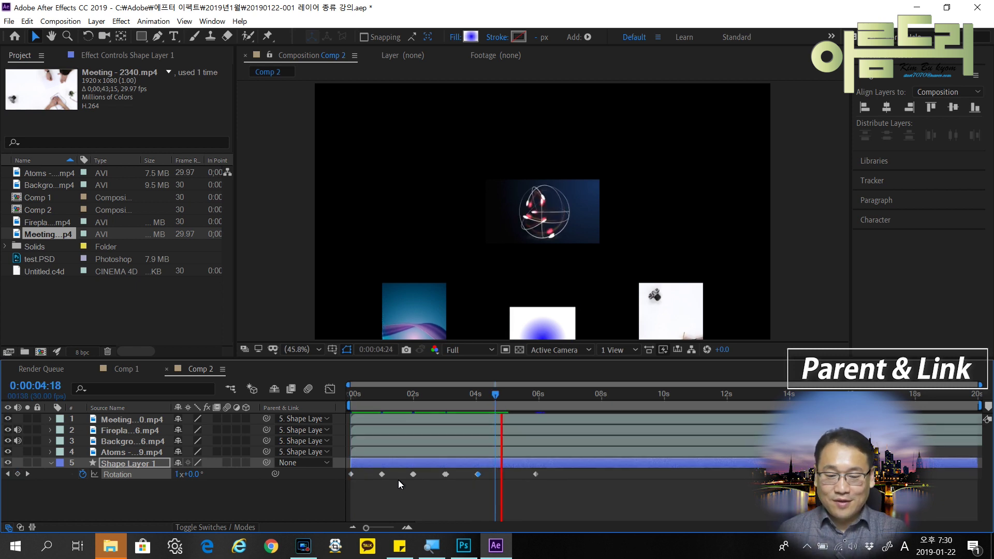
pyautogui.press('space')
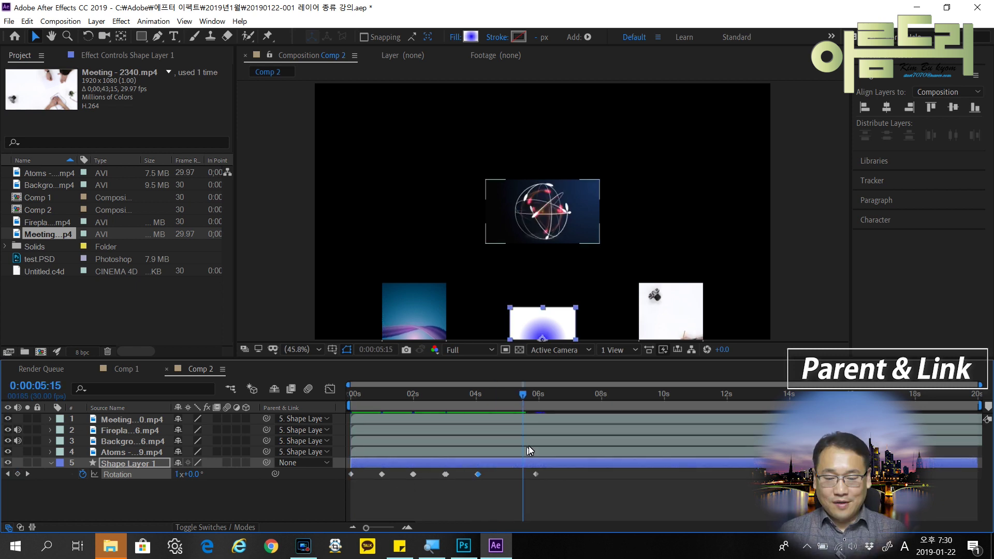
# Keyframe Shape Layer 1's position at 0:00:00:00 and at 0:00:03:25, moving it there to about 1326.5, 505.1
pyautogui.moveTo(524, 395); pyautogui.dragTo(337, 406)
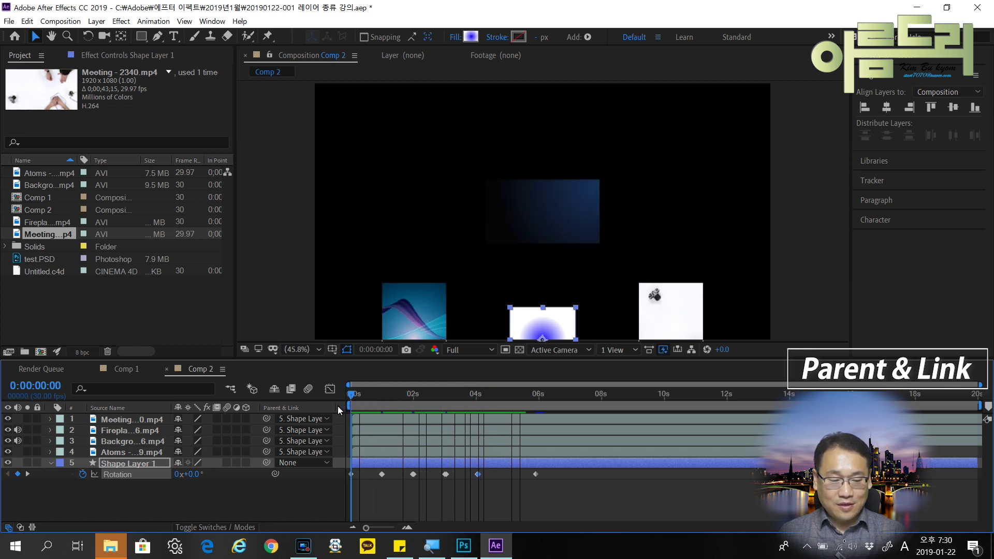
pyautogui.click(141, 520)
pyautogui.click(123, 468)
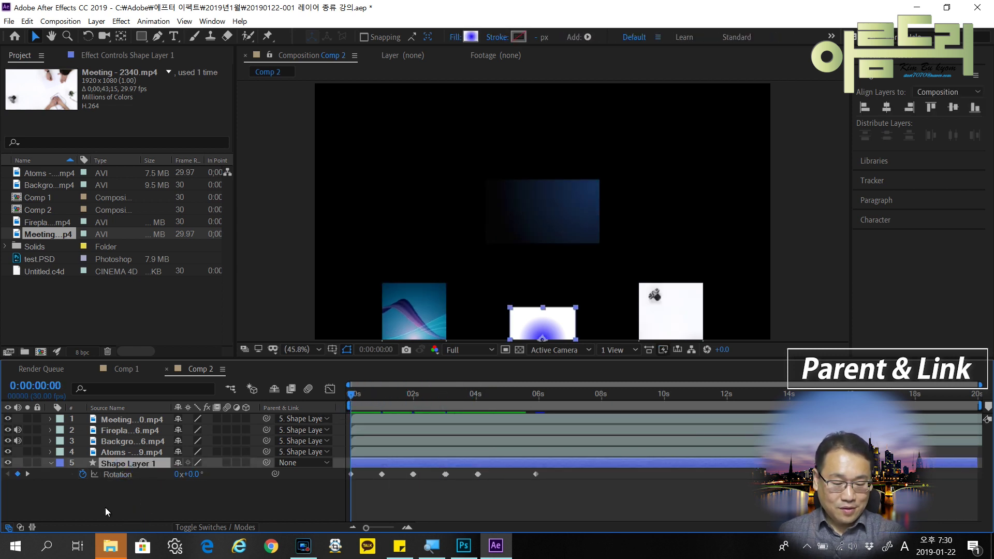
pyautogui.press('p')
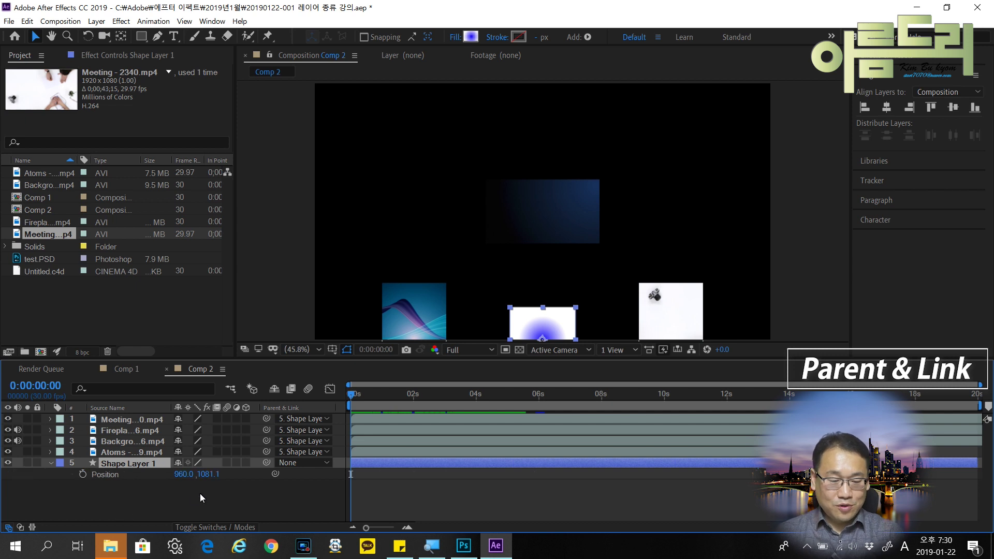
pyautogui.click(82, 475)
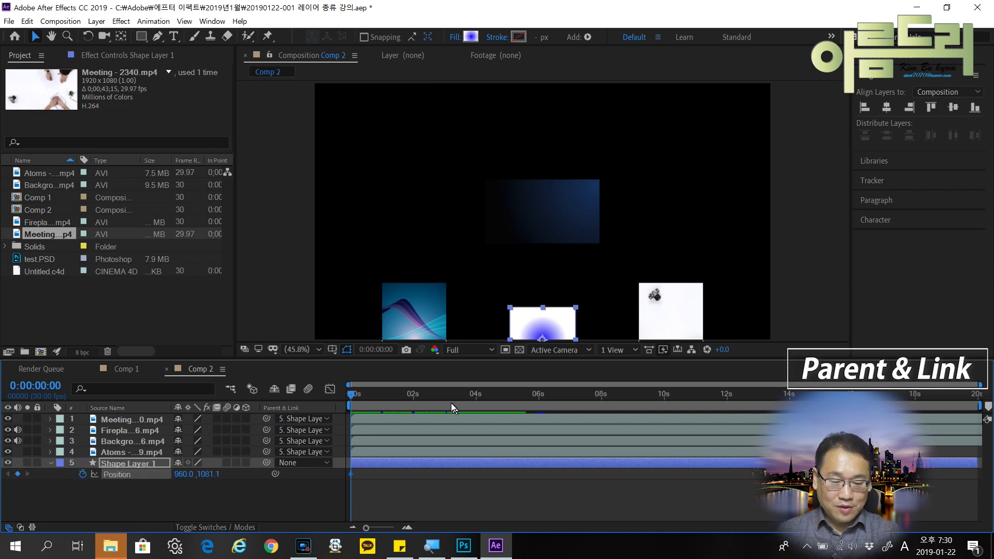
pyautogui.click(471, 406)
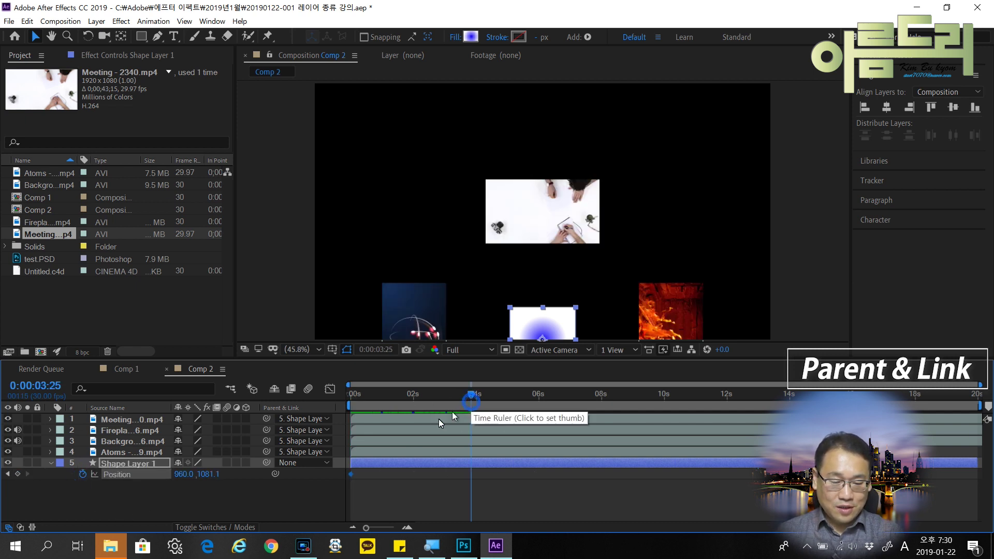
pyautogui.moveTo(538, 324); pyautogui.dragTo(625, 193)
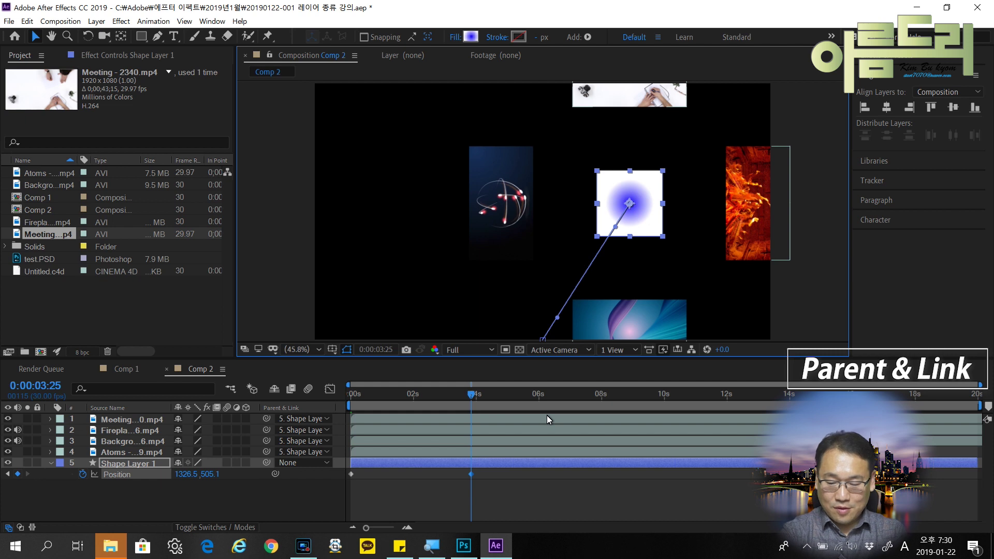
# Preview the position animation of the square and its child clips from the beginning of Comp 2
pyautogui.press('Home')
pyautogui.press('space')
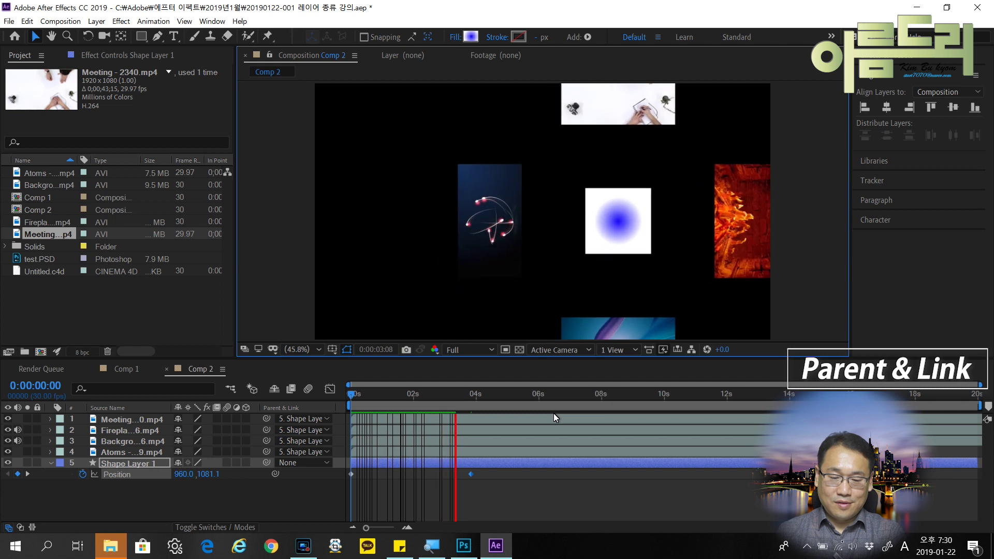
pyautogui.press('space')
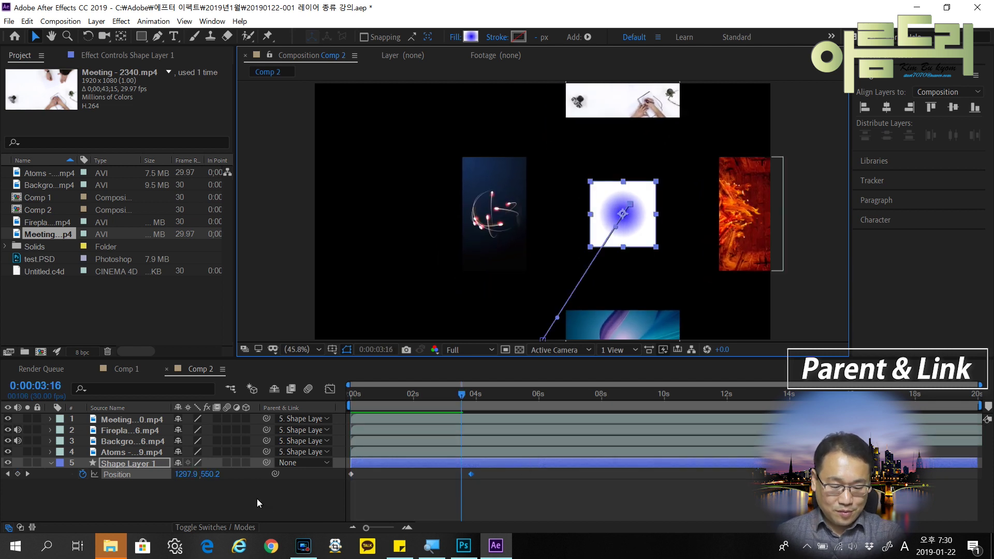
# Delete the first rotation keyframe of each closely spaced pair near 1, 2, 3 and 4 seconds on Shape Layer 1
pyautogui.press('r')
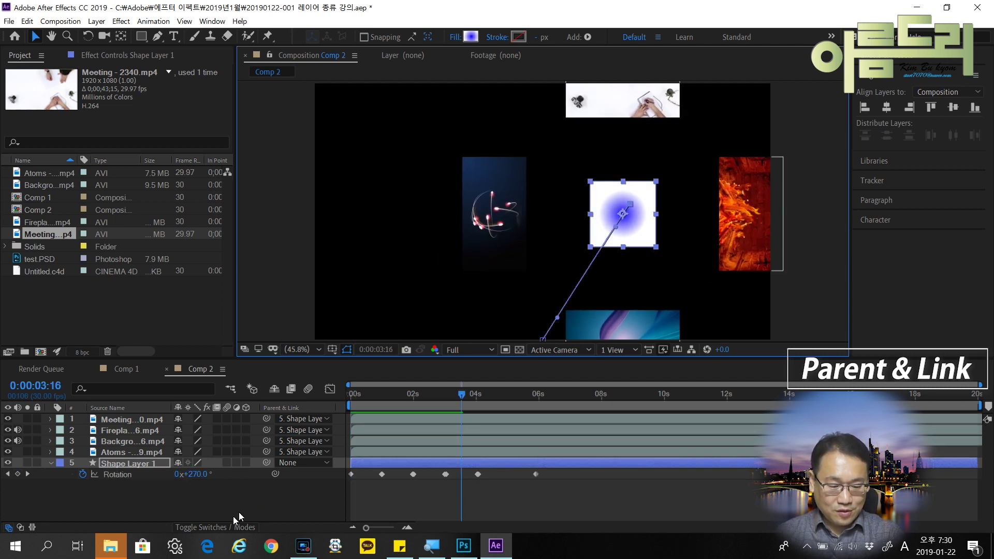
pyautogui.click(378, 476)
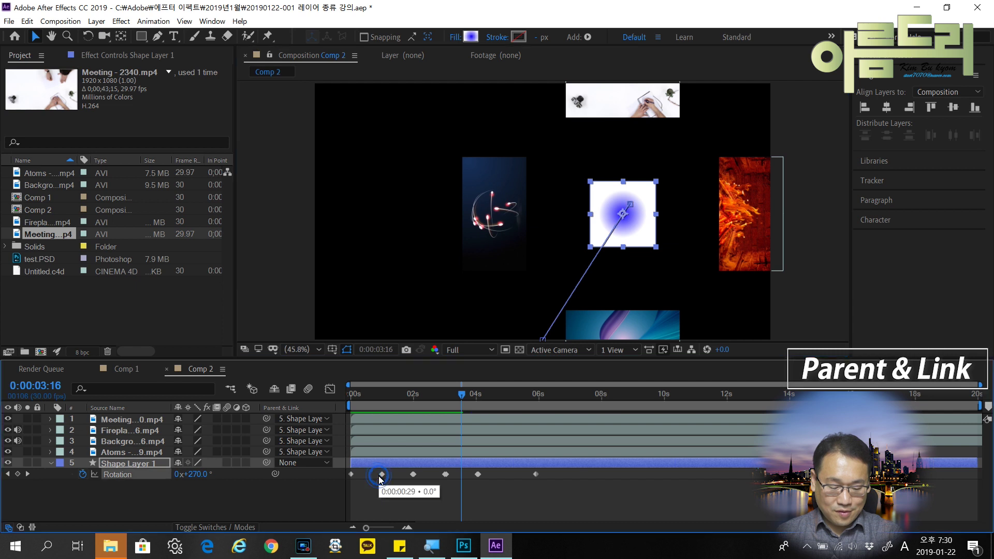
pyautogui.click(446, 483)
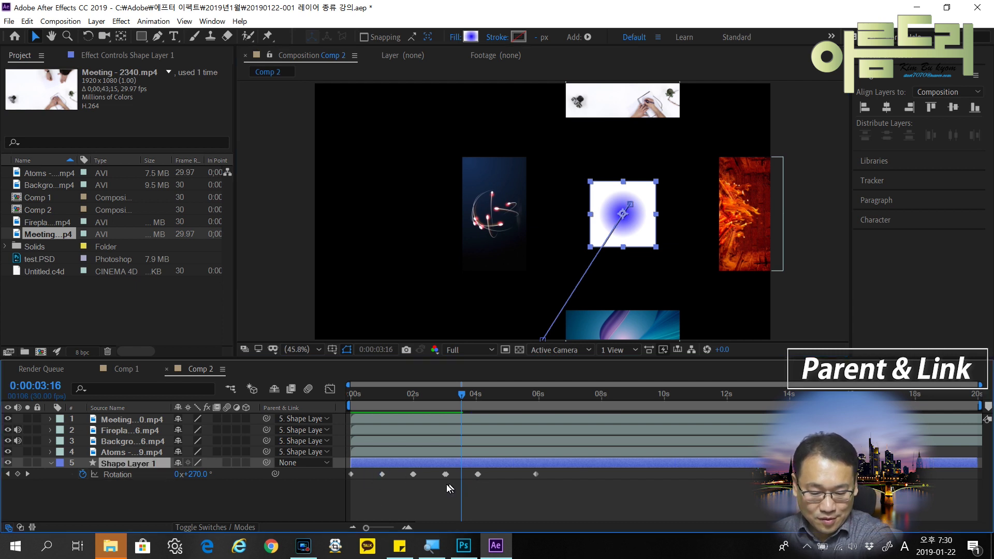
pyautogui.click(413, 475)
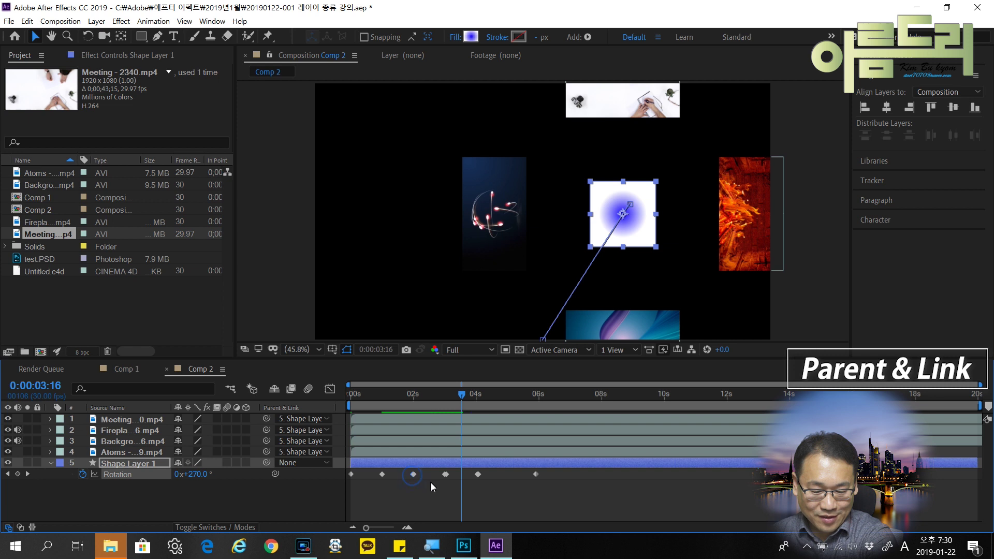
pyautogui.click(444, 475)
pyautogui.click(475, 475)
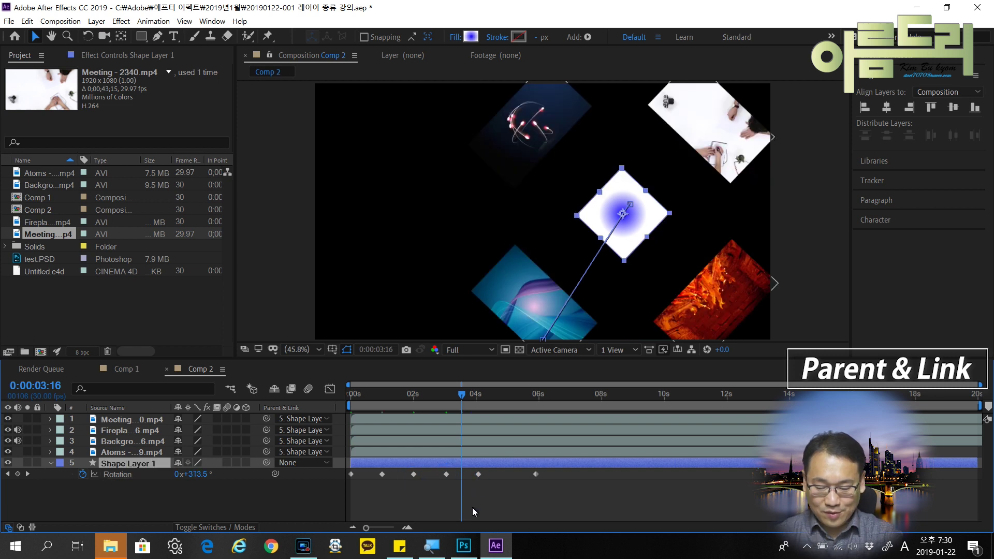
# Preview the continuous rotation combined with the position movement from the start of Comp 2
pyautogui.press('Home')
pyautogui.press('space')
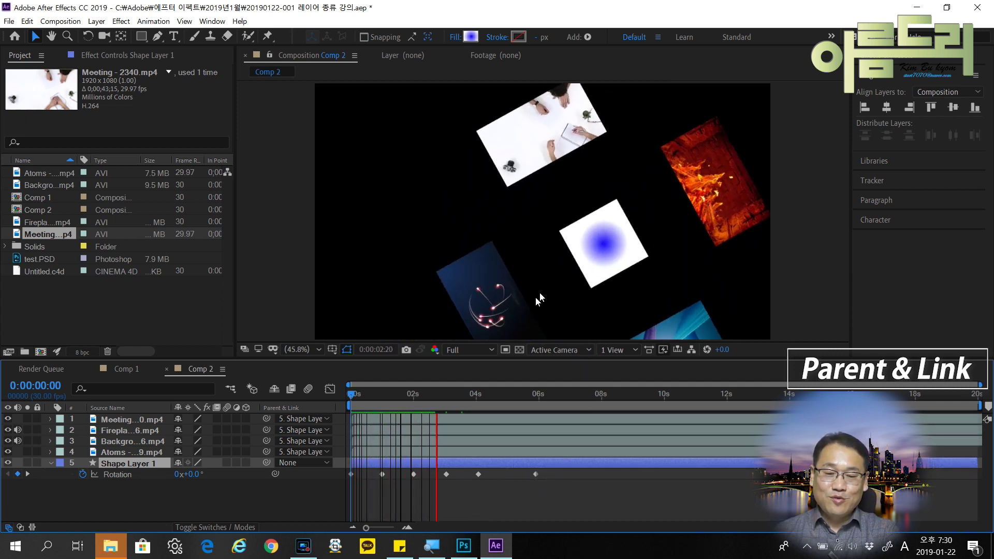
pyautogui.press('space')
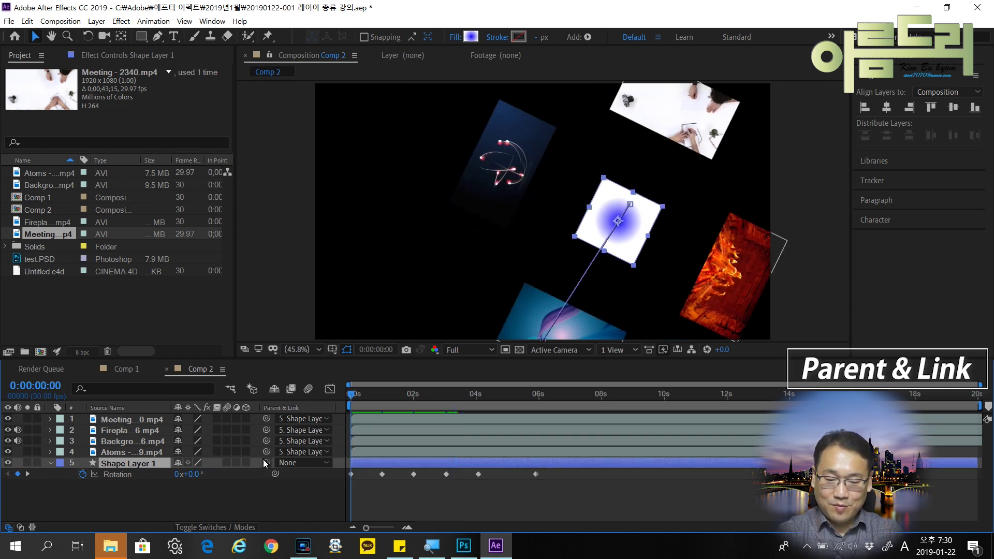
# Keyframe Shape Layer 1's scale at 50% at 0:00:00:00 and 100% at 0:00:01:29
pyautogui.press('Home')
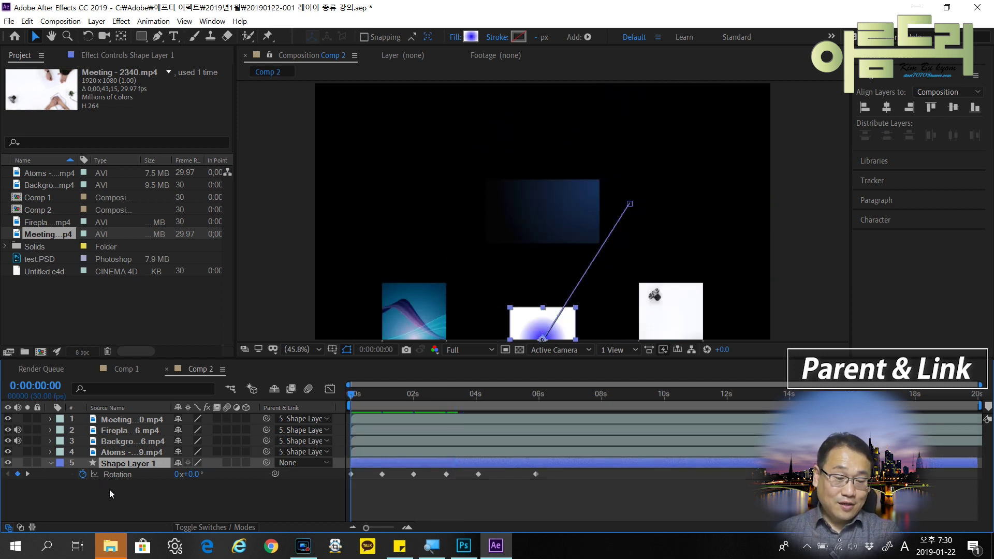
pyautogui.press('s')
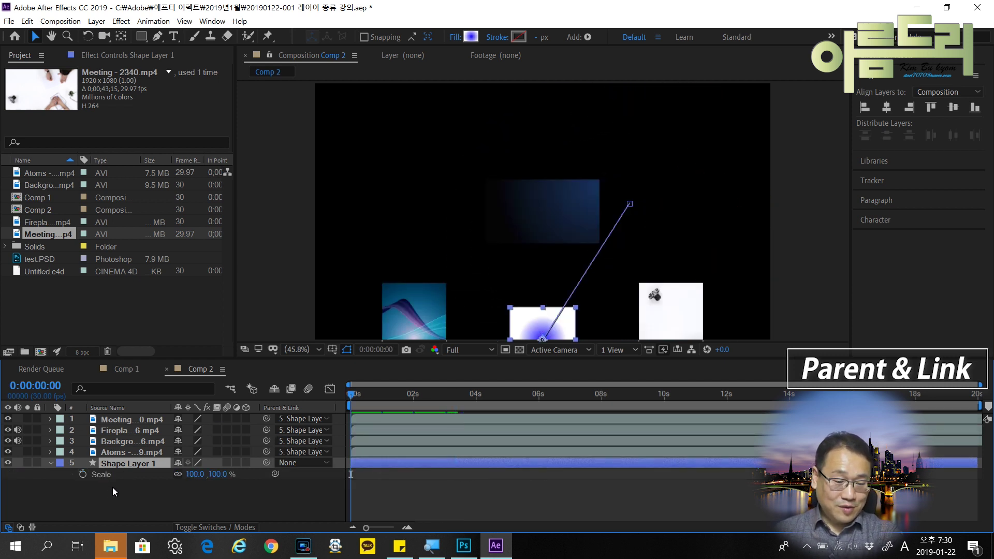
pyautogui.click(82, 475)
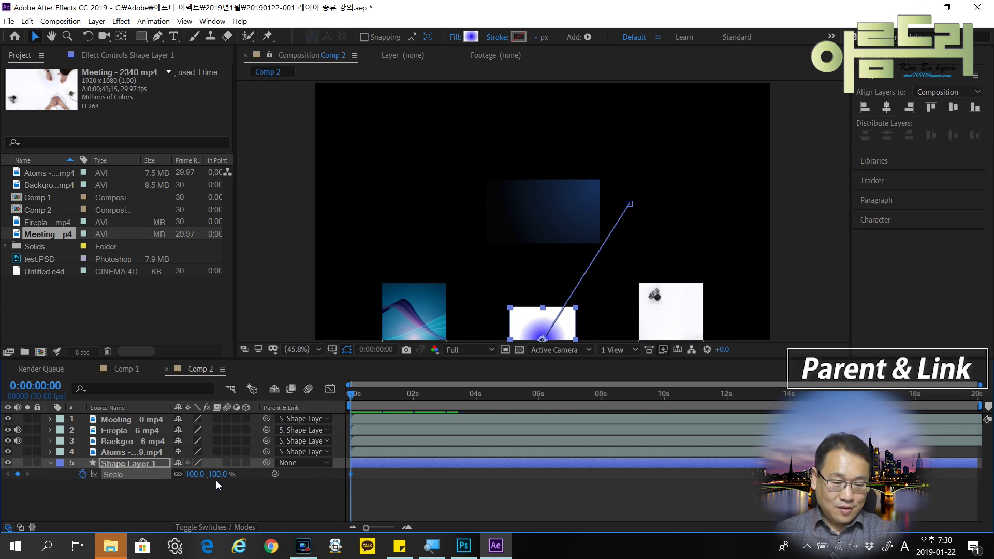
pyautogui.click(195, 476)
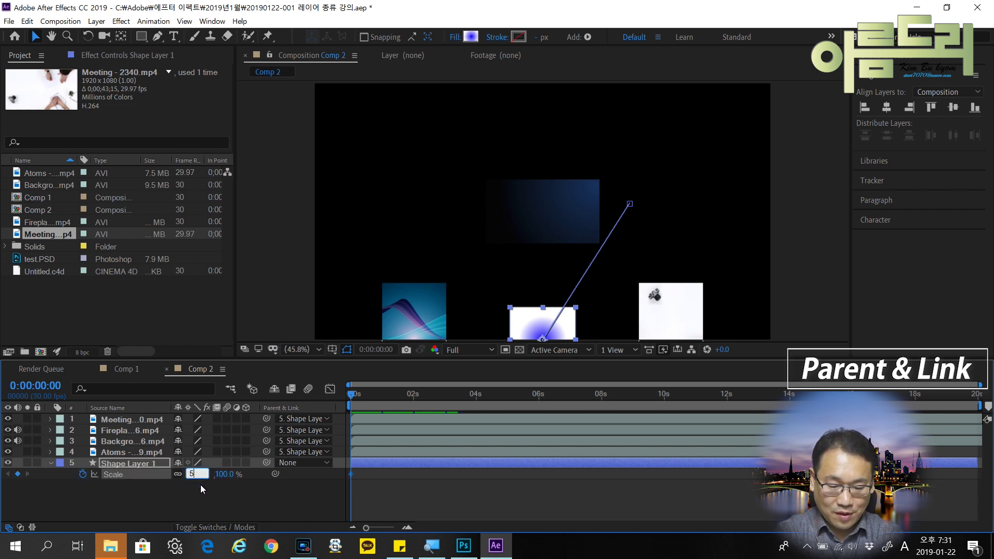
pyautogui.press('Return')
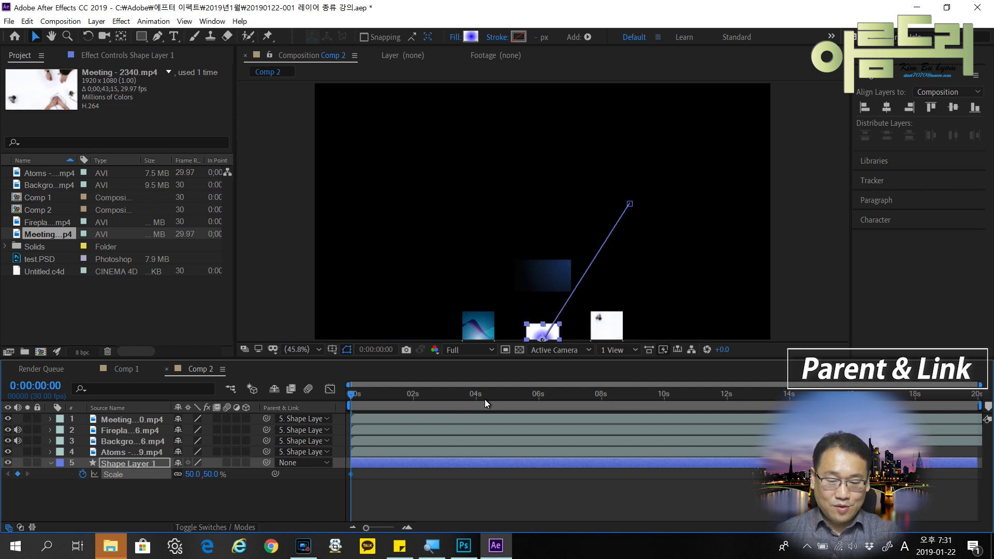
pyautogui.click(414, 407)
pyautogui.click(192, 475)
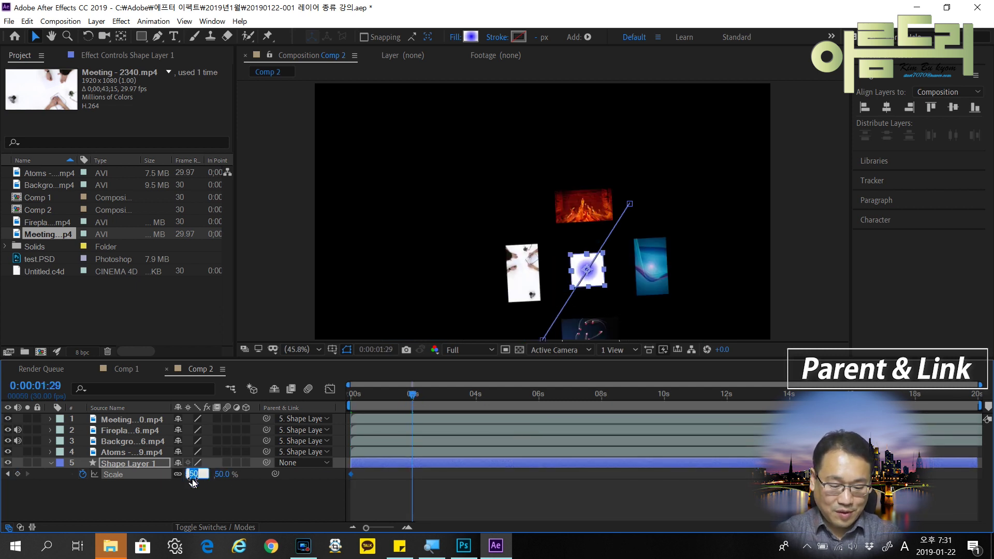
pyautogui.press('Return')
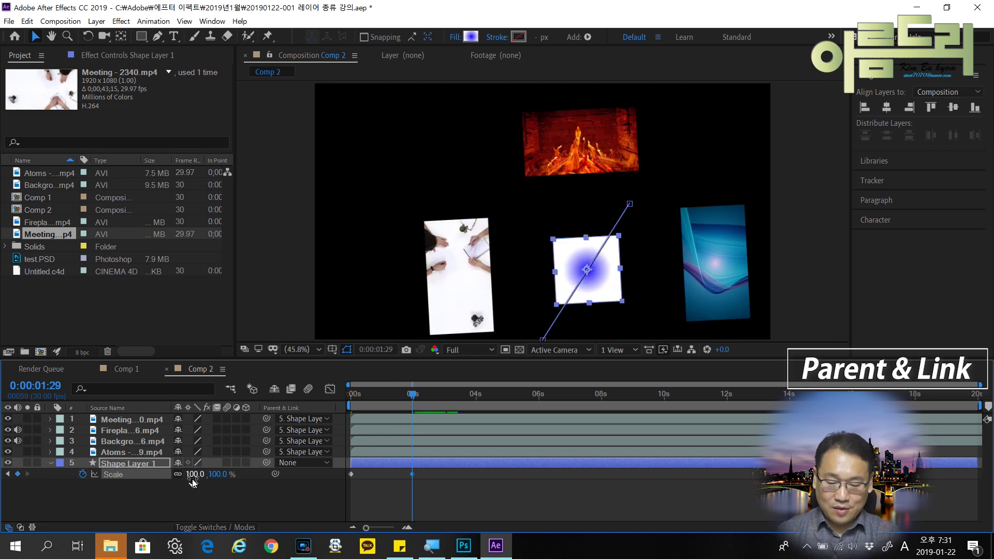
# Preview the scale animation of the parent and its clips, and return to the beginning of Comp 2
pyautogui.press('Home')
pyautogui.press('space')
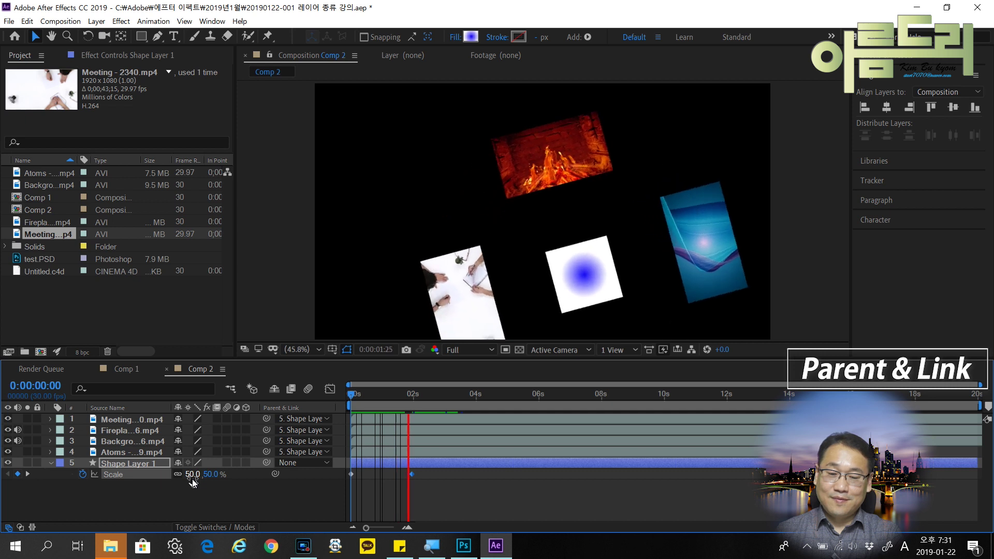
pyautogui.press('space')
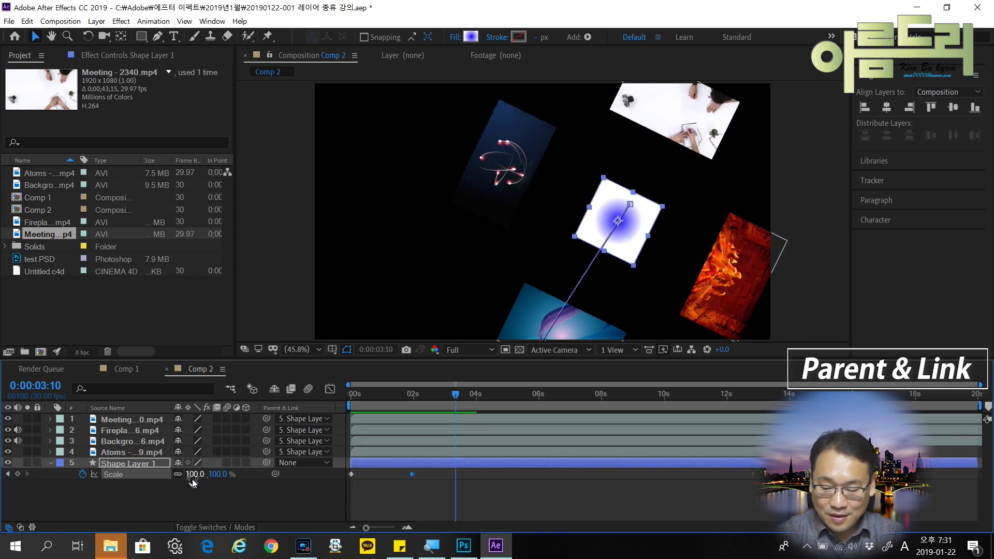
pyautogui.press('Home')
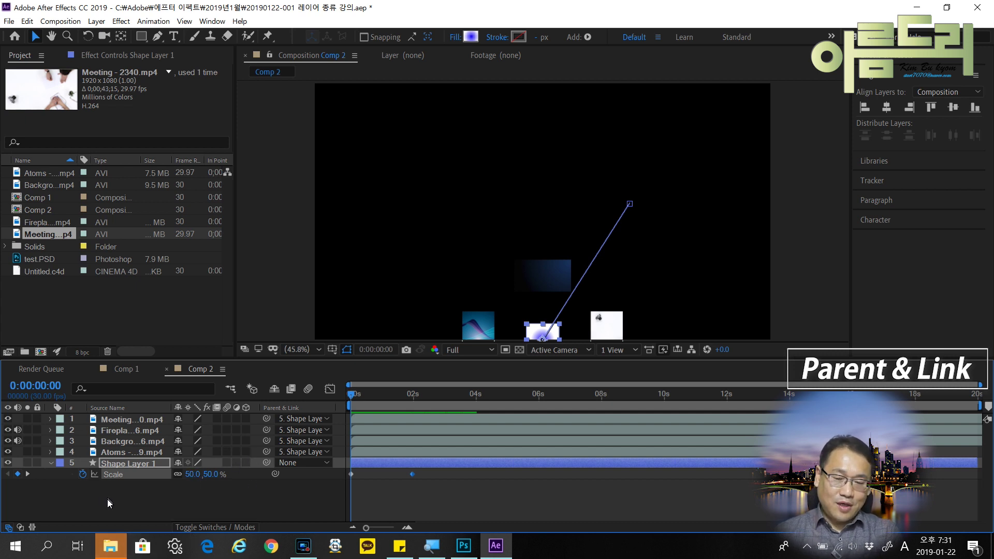
# Delete all layers from Comp 2, including the four clips and Shape Layer 1
pyautogui.moveTo(138, 496); pyautogui.dragTo(99, 420)
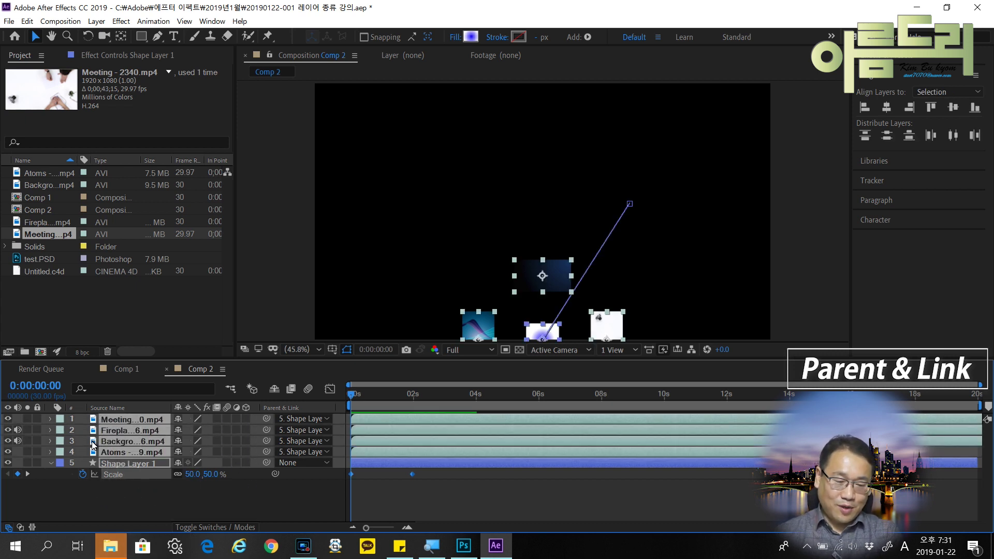
pyautogui.hotkey('ctrl', 'z')
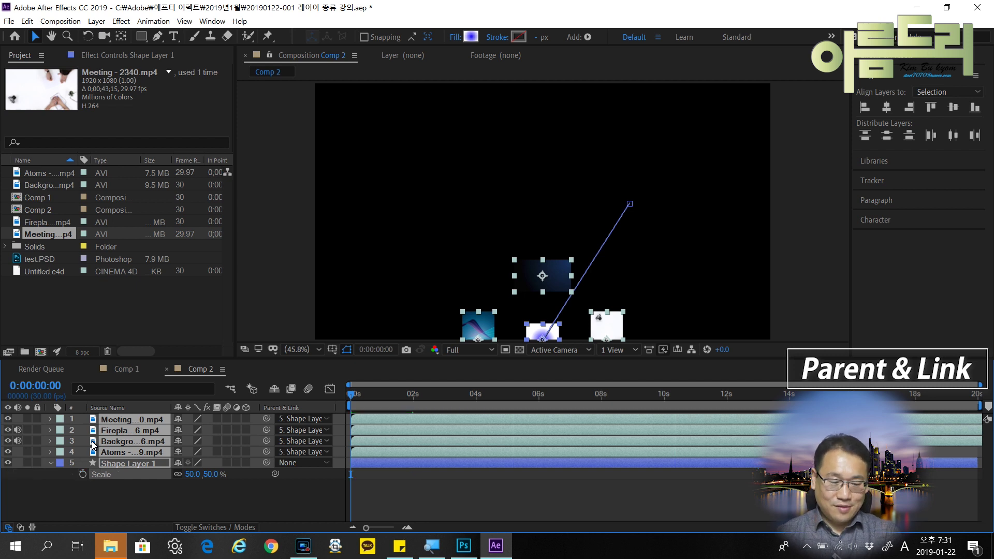
pyautogui.hotkey('ctrl', 'a')
pyautogui.press('Delete')
# Draw a square in the upper-left area of the composition and give it a solid blue fill
pyautogui.press('q')
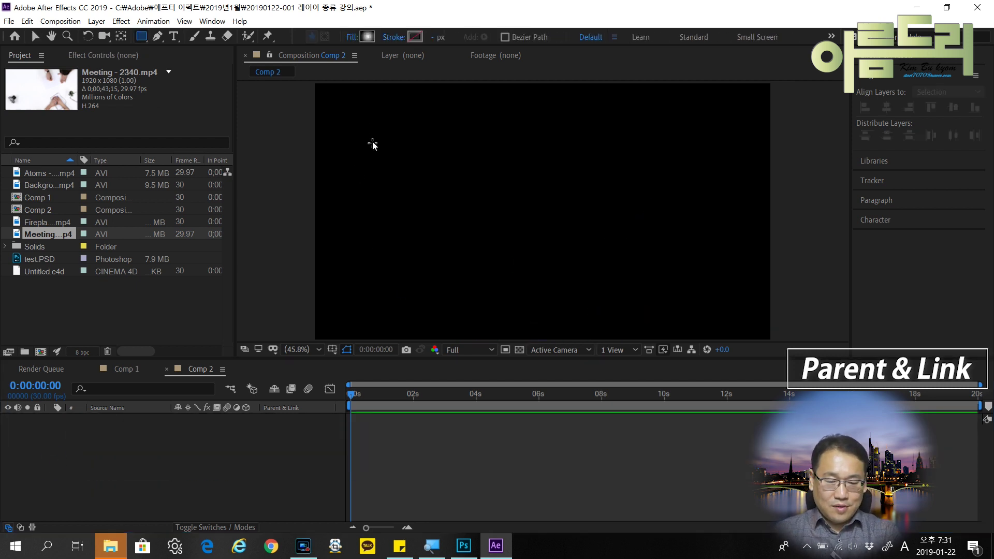
pyautogui.moveTo(371, 129); pyautogui.dragTo(431, 189)
pyautogui.click(351, 37)
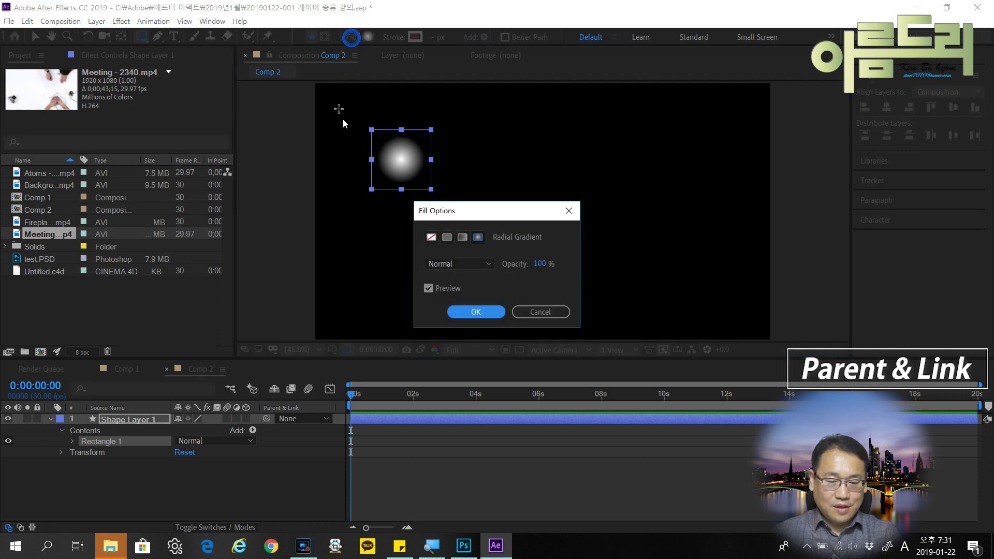
pyautogui.click(446, 237)
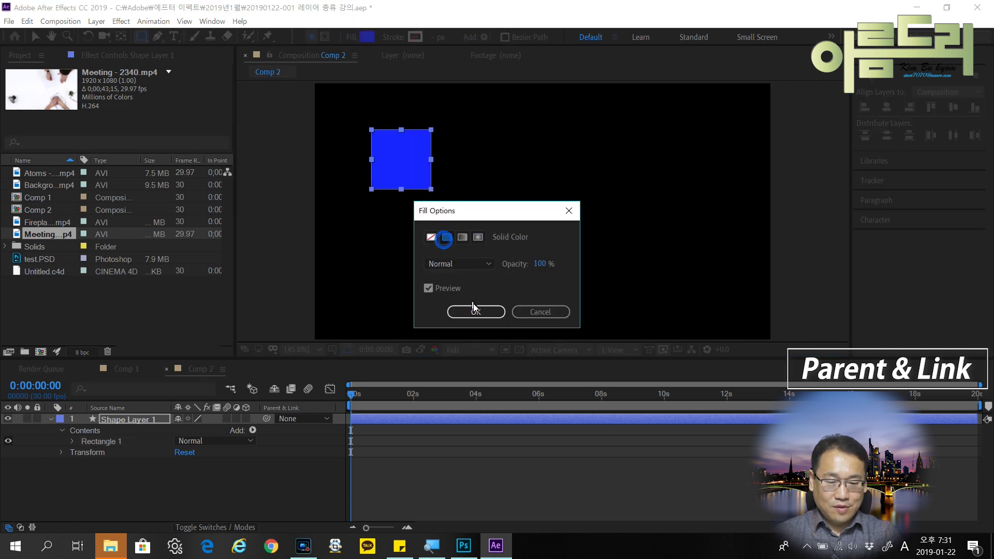
pyautogui.click(474, 312)
# Draw a star on its own shape layer and place it directly below the blue square
pyautogui.moveTo(141, 37); pyautogui.dragTo(193, 92)
pyautogui.moveTo(366, 252); pyautogui.dragTo(395, 283)
pyautogui.hotkey('ctrl', 'z')
pyautogui.click(437, 457)
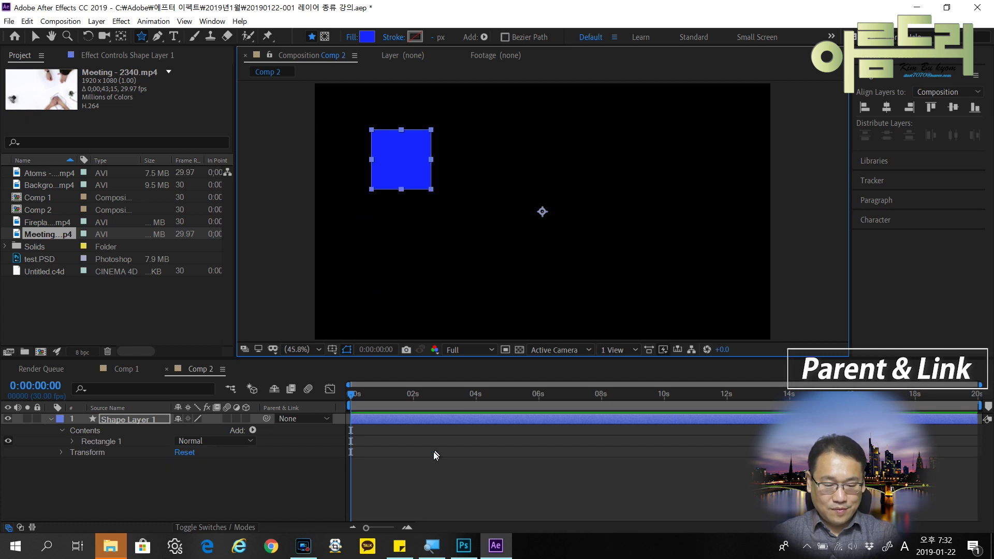
pyautogui.moveTo(383, 244); pyautogui.dragTo(410, 277)
pyautogui.press('v')
pyautogui.moveTo(383, 244); pyautogui.dragTo(401, 262)
# Change the star's fill color to purple CD17FF
pyautogui.click(470, 38)
pyautogui.click(524, 226)
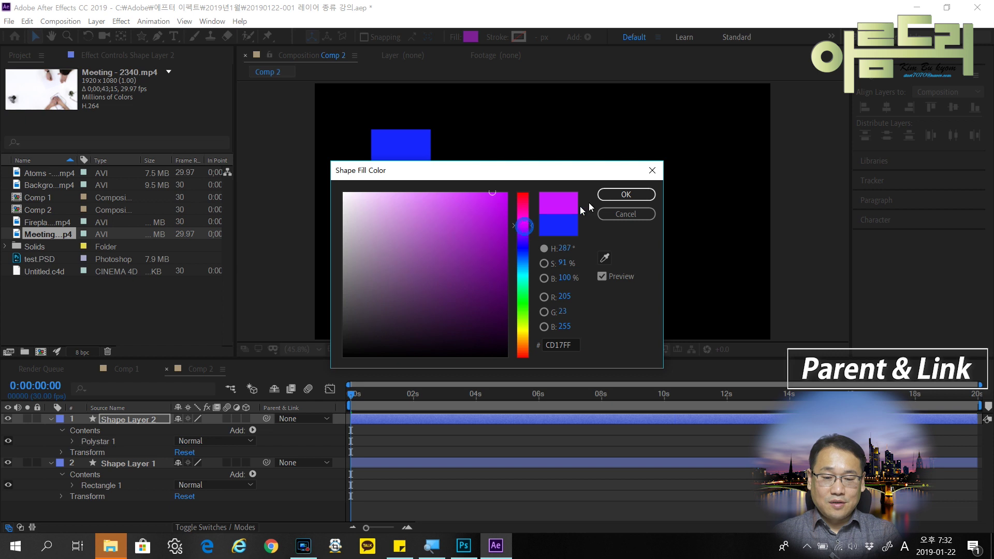
pyautogui.click(626, 195)
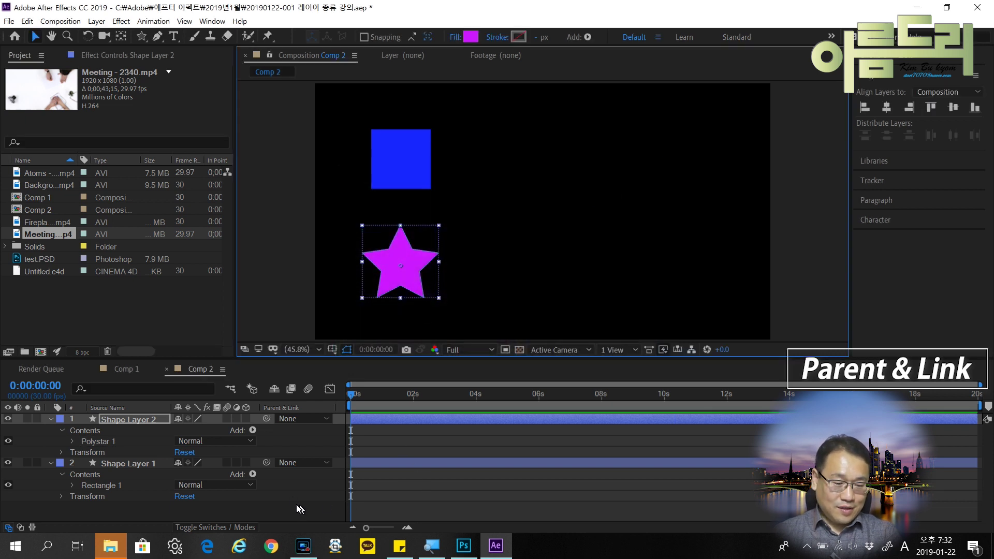
# Select Shape Layer 1 and Shape Layer 2 and collapse their properties in the timeline
pyautogui.moveTo(154, 505); pyautogui.dragTo(105, 418)
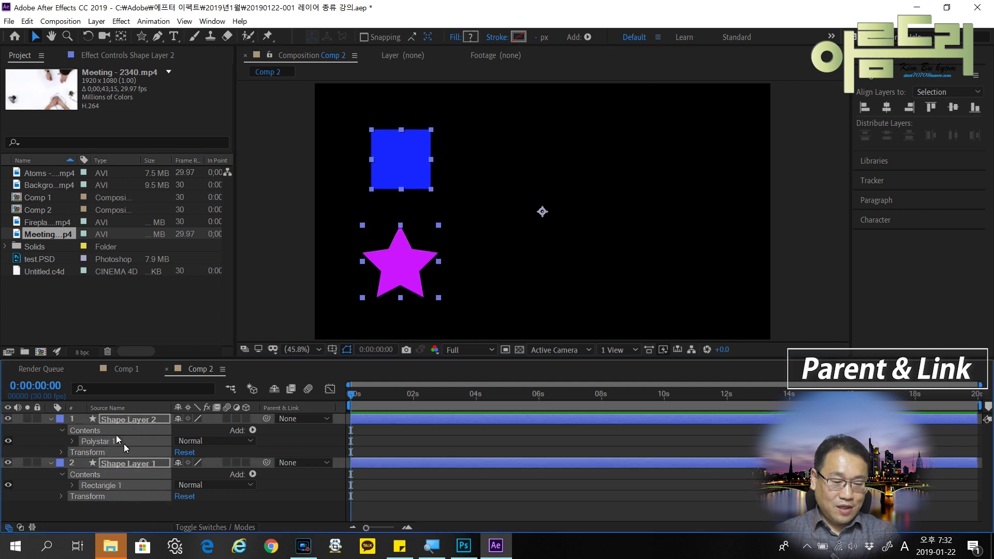
pyautogui.hotkey('ctrl', '`')
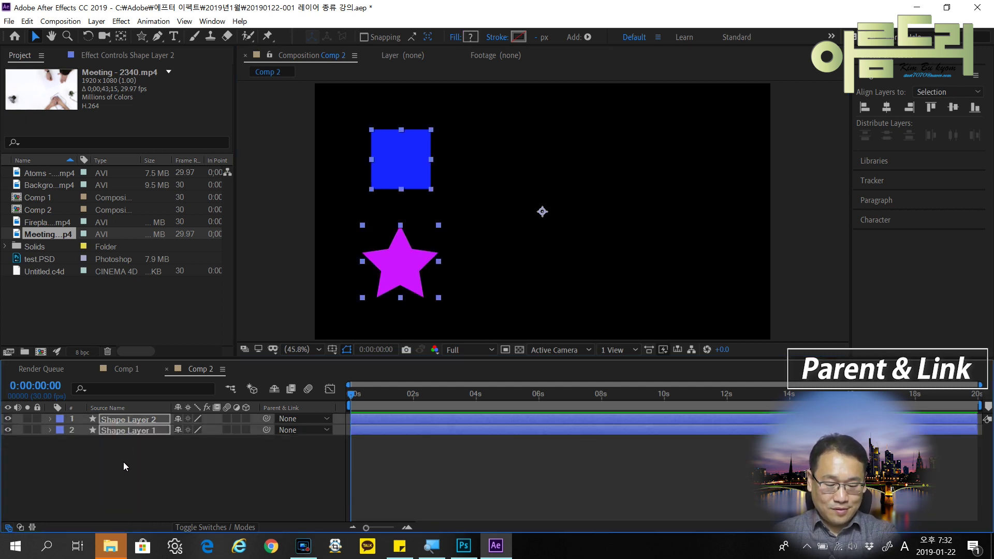
# Reveal the Position property of both shape layers and separate each into X and Y dimensions
pyautogui.press('p')
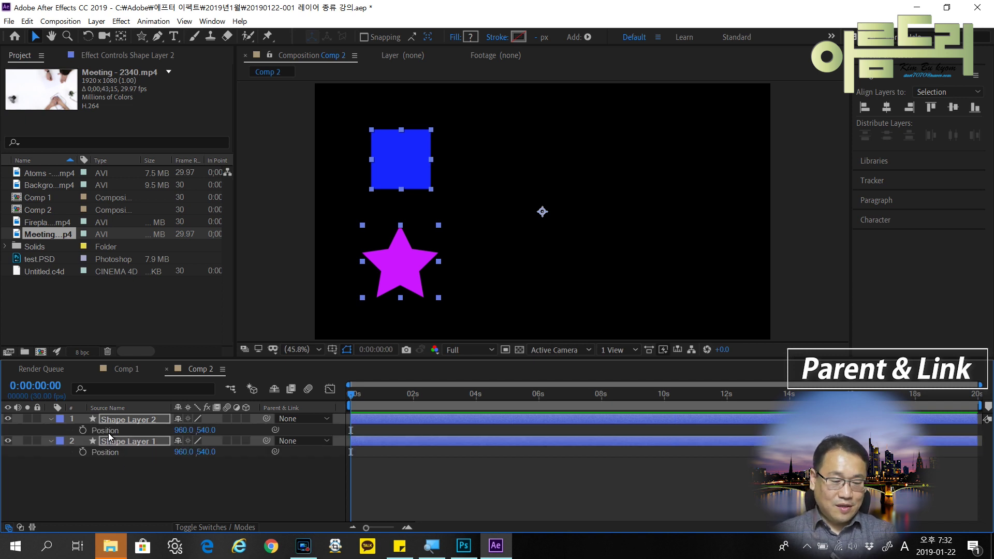
pyautogui.click(118, 472)
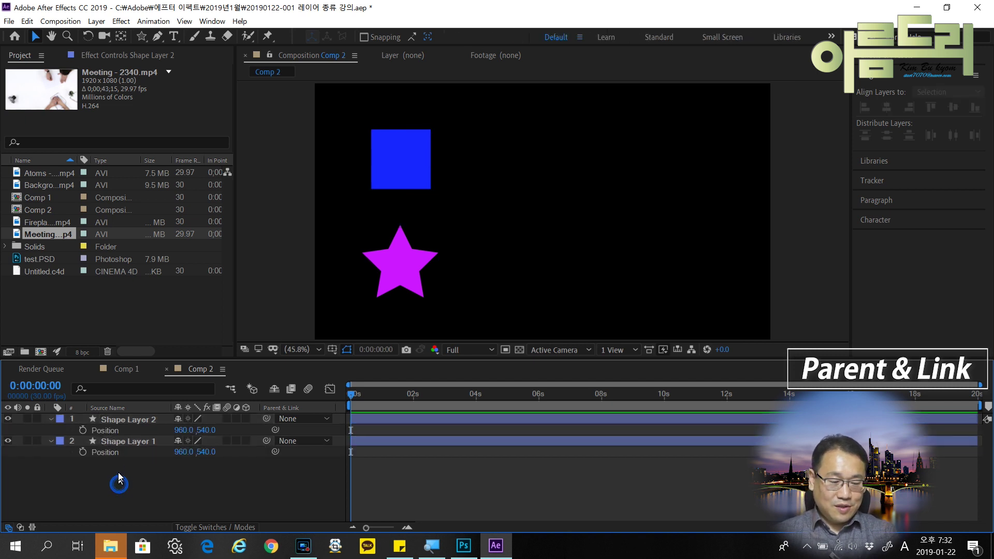
pyautogui.rightClick(110, 431)
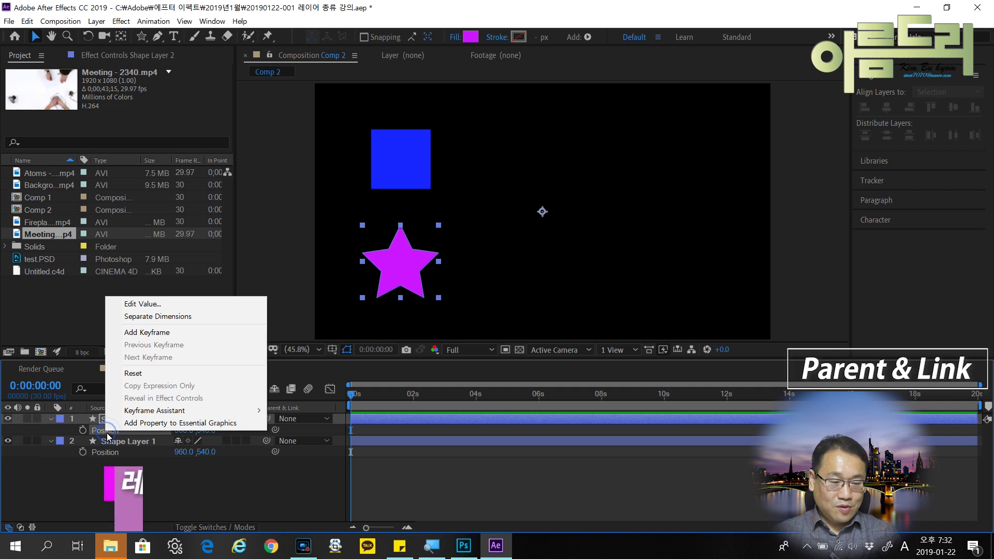
pyautogui.click(184, 317)
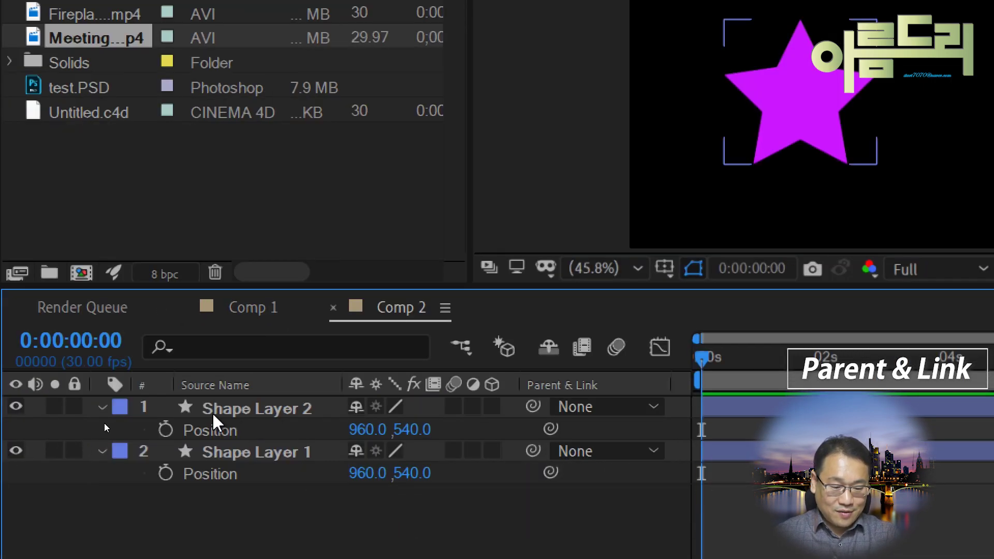
pyautogui.rightClick(197, 427)
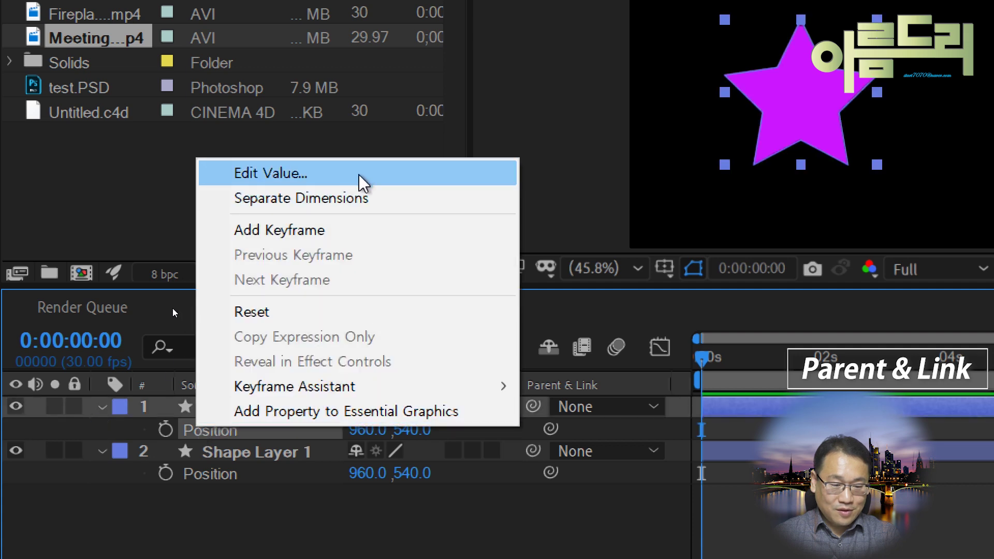
pyautogui.click(340, 201)
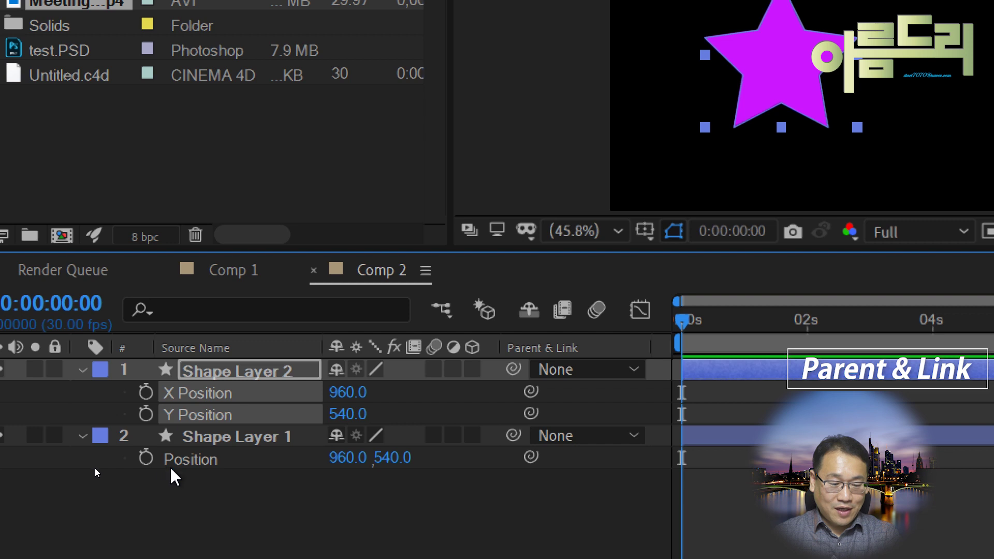
pyautogui.rightClick(184, 458)
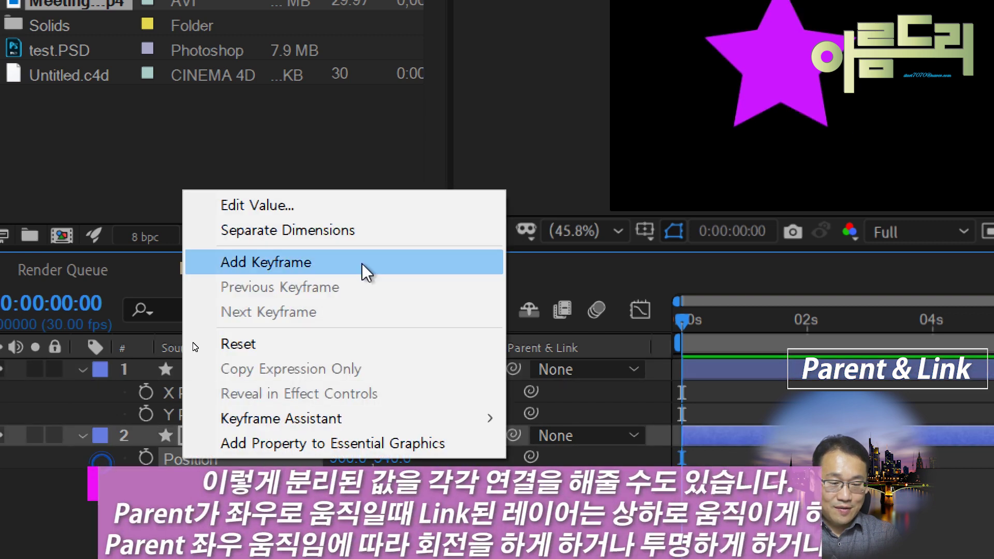
pyautogui.click(344, 229)
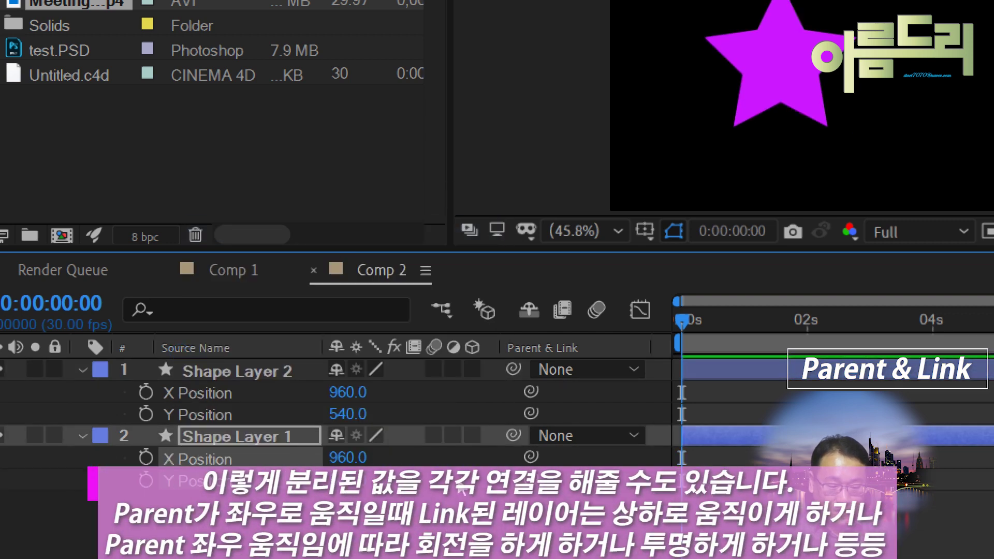
pyautogui.click(443, 499)
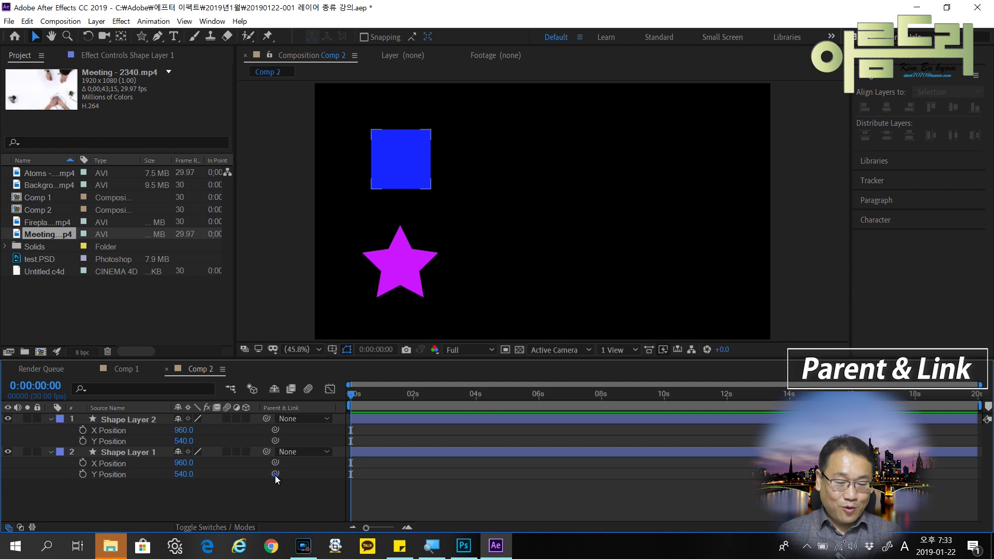
# Try linking the blue square's Y Position to the star's X Position and keyframe the star moving between 0:00 and 0:00:06:01
pyautogui.moveTo(276, 474); pyautogui.dragTo(185, 431)
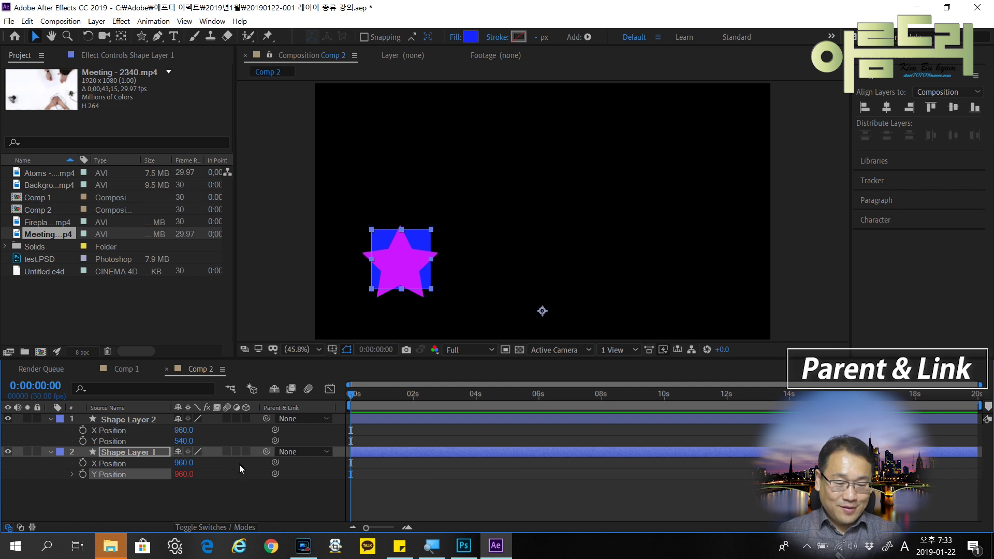
pyautogui.click(149, 420)
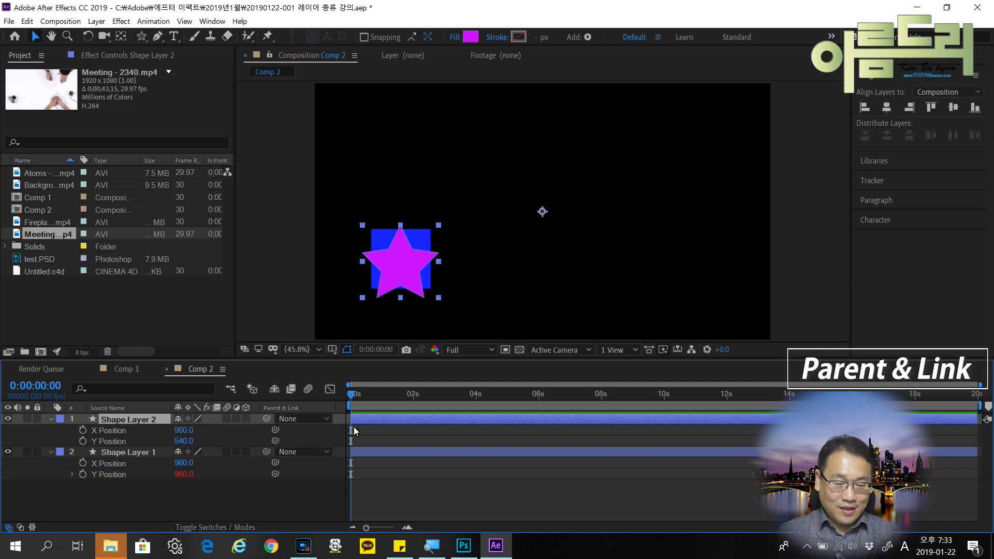
pyautogui.click(83, 441)
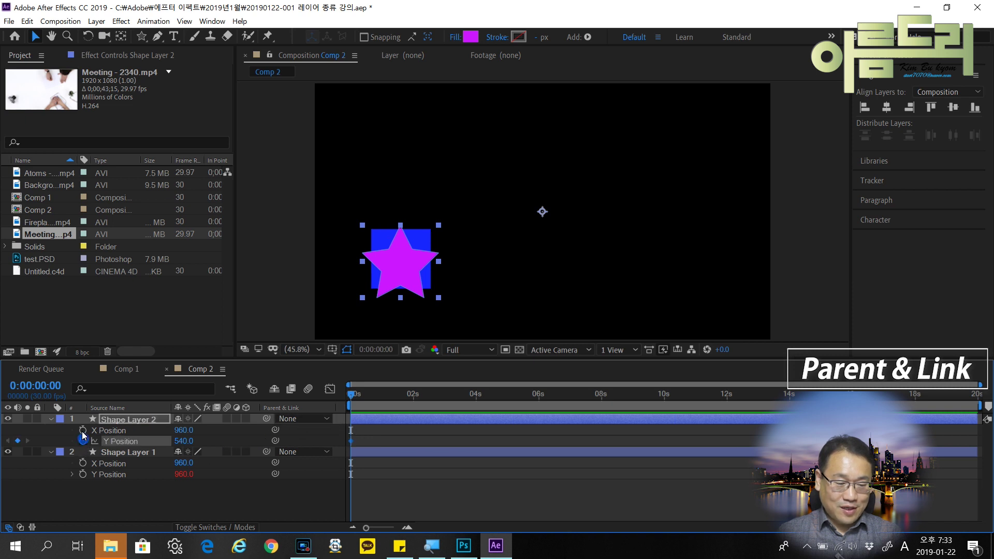
pyautogui.click(83, 430)
pyautogui.moveTo(352, 396); pyautogui.dragTo(539, 395)
pyautogui.moveTo(397, 270); pyautogui.dragTo(305, 214)
pyautogui.moveTo(378, 221); pyautogui.dragTo(399, 223)
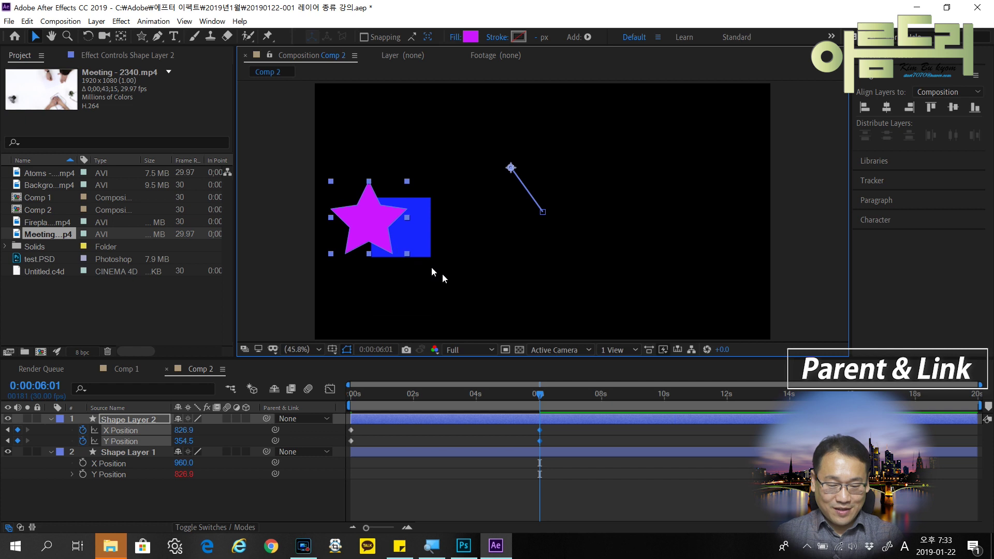
# Undo the star's position keyframes and the square's Y Position link
pyautogui.hotkey('ctrl', 'z')
pyautogui.hotkey('ctrl', 'z')
pyautogui.hotkey('ctrl', 'z')
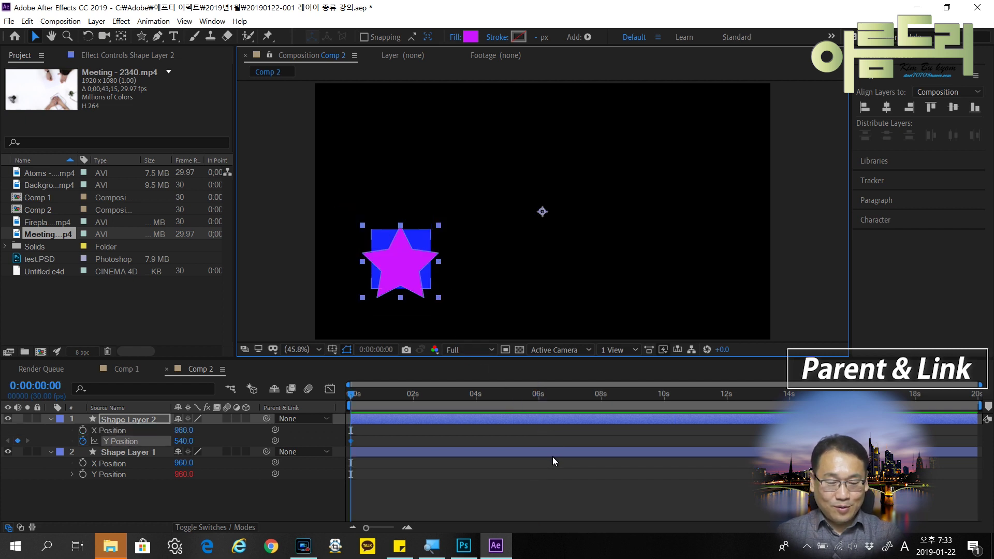
pyautogui.hotkey('ctrl', 'z')
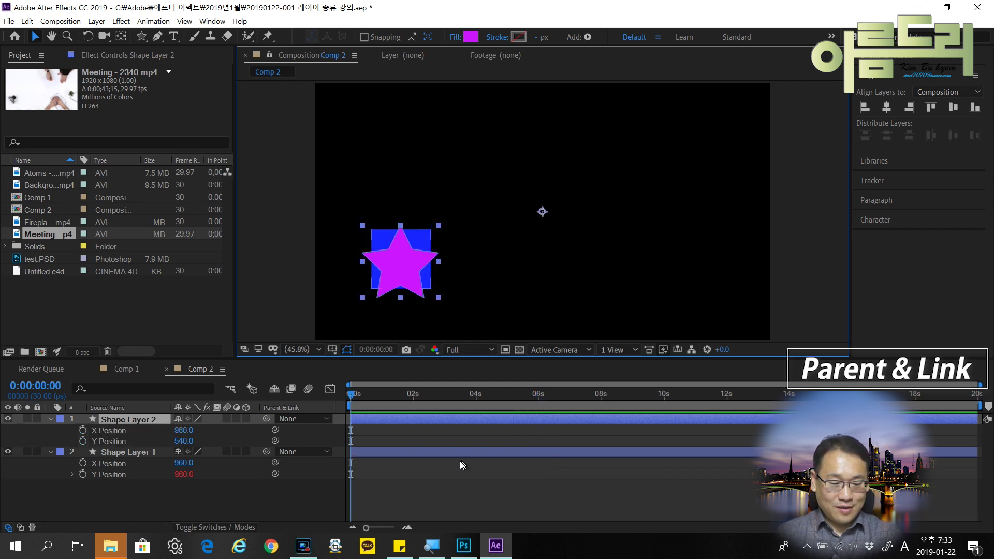
pyautogui.hotkey('ctrl', 'z')
# Move the anchor points of the blue square and the purple star to the center of their own shapes
pyautogui.click(139, 490)
pyautogui.click(116, 454)
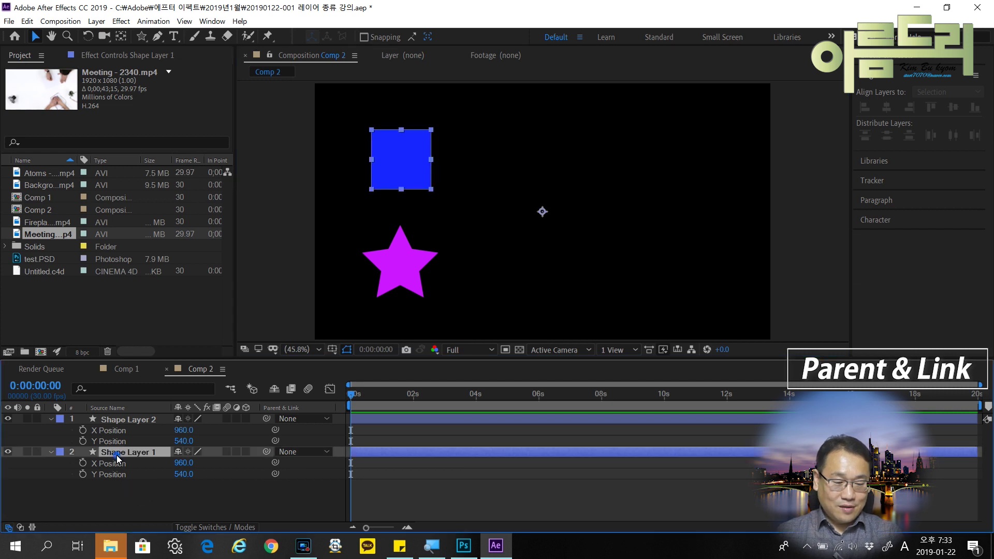
pyautogui.click(7, 452)
pyautogui.click(7, 452)
pyautogui.press('y')
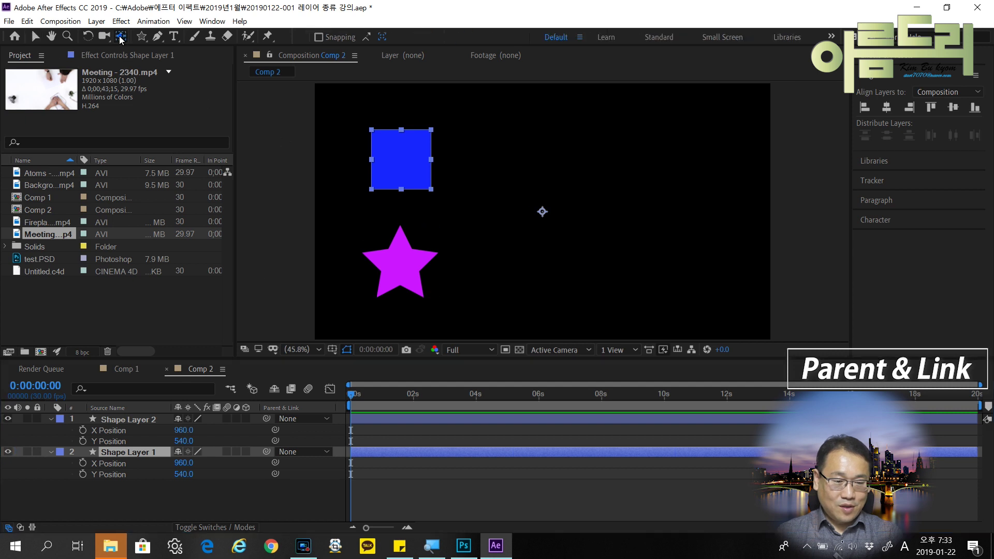
pyautogui.moveTo(541, 216); pyautogui.dragTo(401, 159)
pyautogui.click(393, 269)
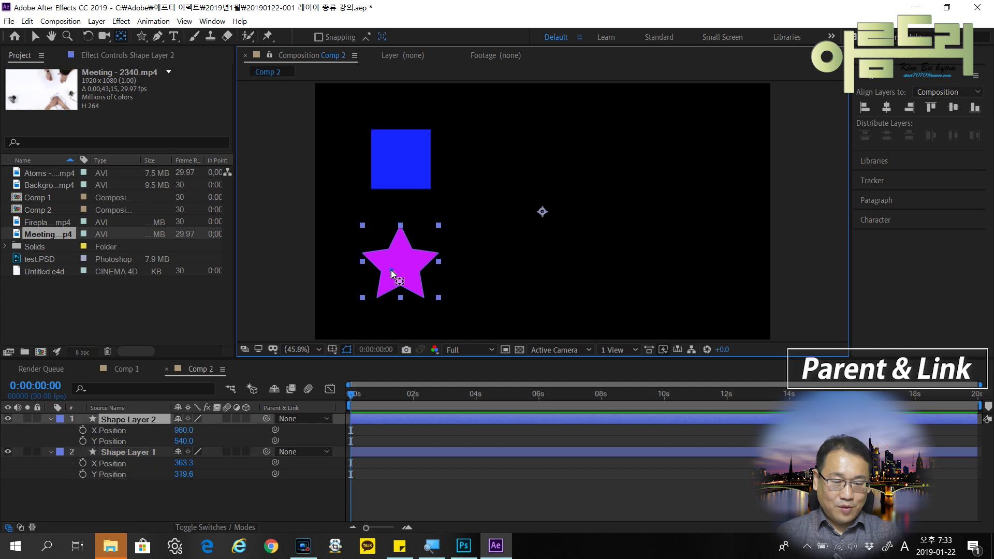
pyautogui.moveTo(542, 212); pyautogui.dragTo(401, 261)
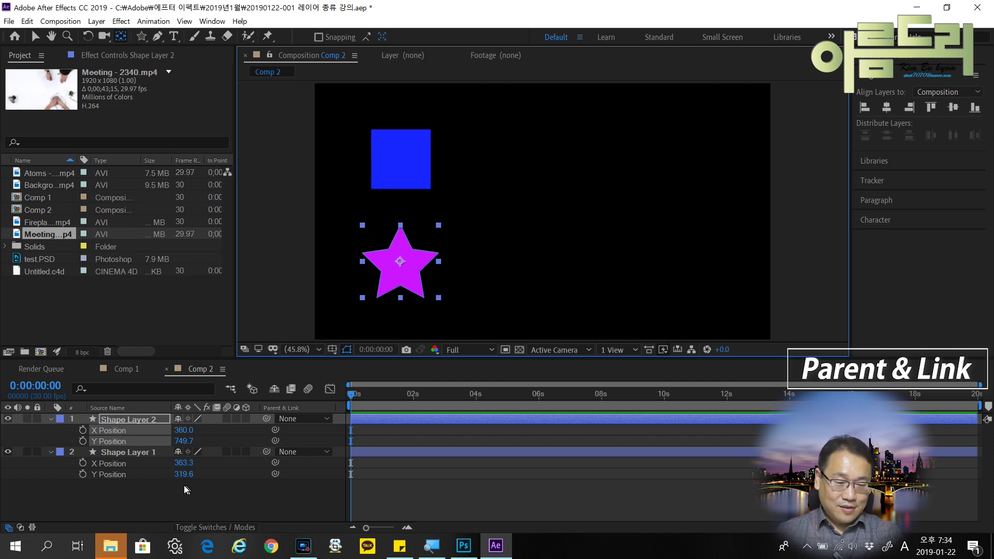
# Reveal the star layer's Rotation and link it to the blue square's X Position
pyautogui.click(137, 425)
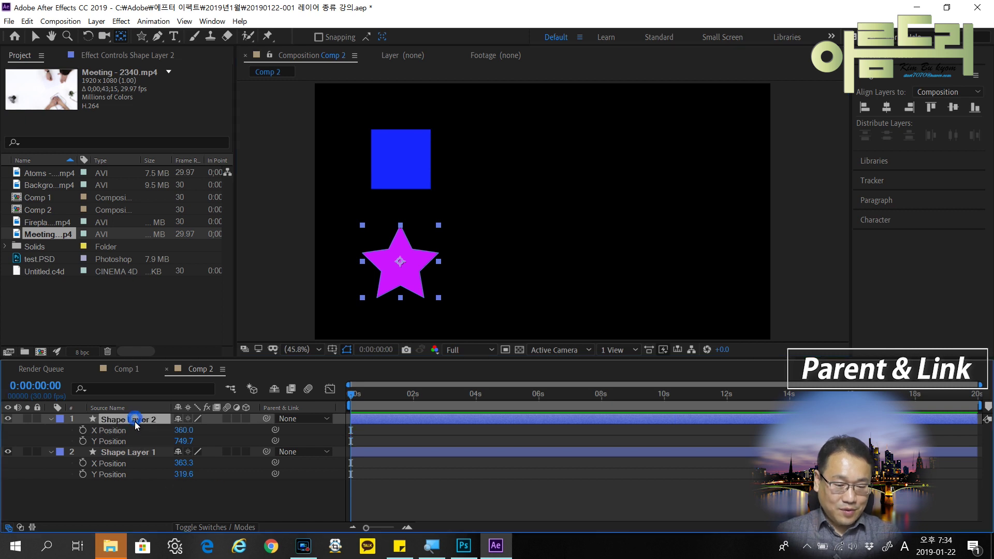
pyautogui.press('r')
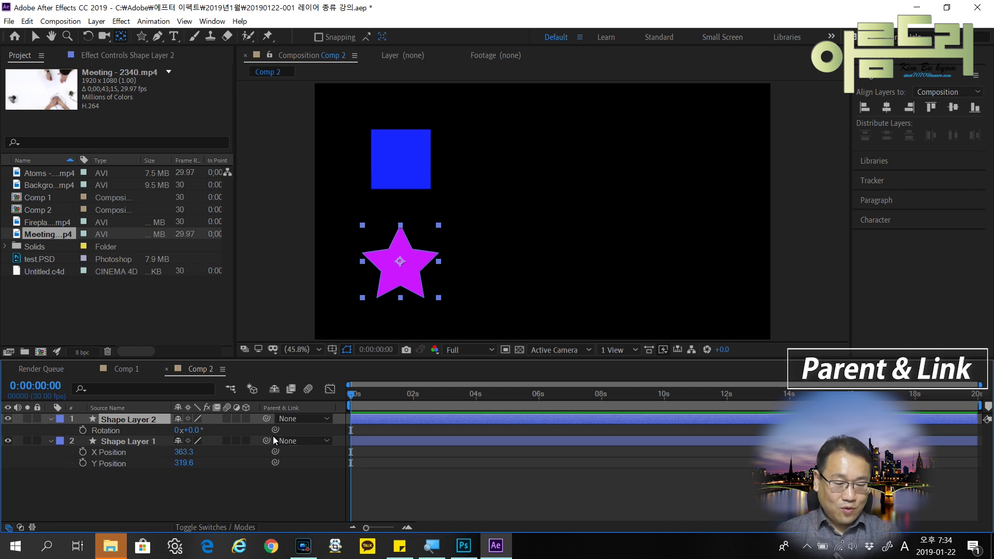
pyautogui.moveTo(274, 430); pyautogui.dragTo(143, 460)
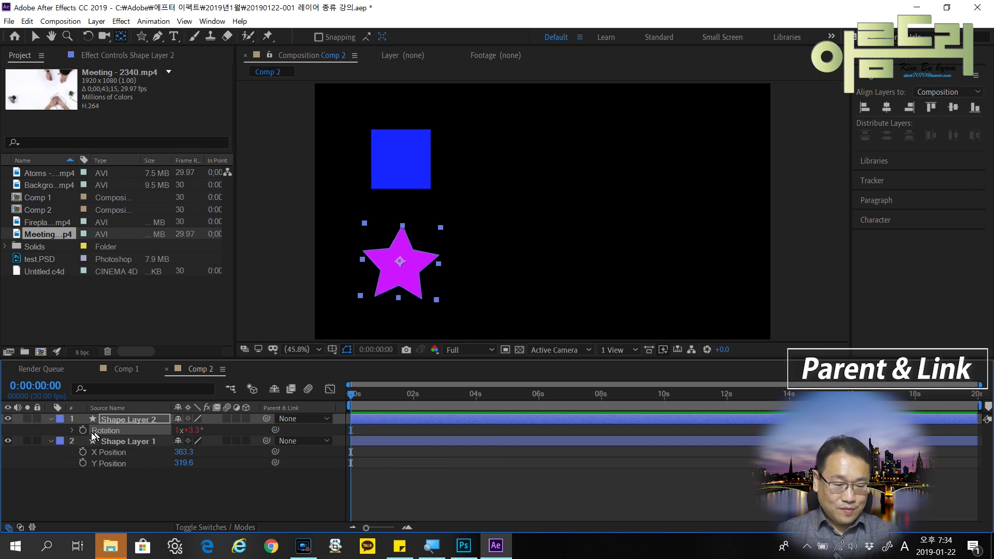
# Keyframe the square's X Position from the start to just before 6 seconds, moving it horizontally to the frame's right side
pyautogui.click(83, 452)
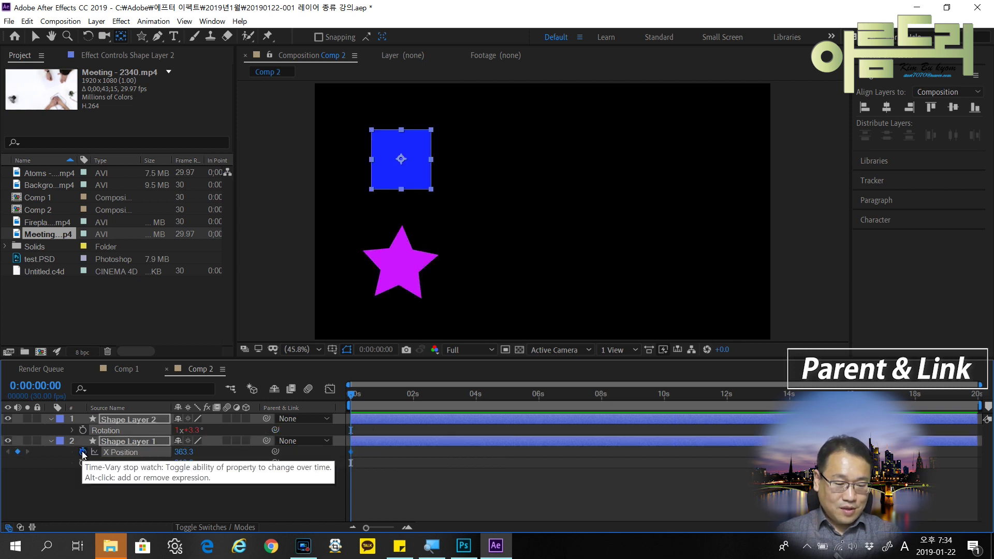
pyautogui.moveTo(351, 400); pyautogui.dragTo(531, 400)
pyautogui.press('v')
pyautogui.moveTo(419, 173); pyautogui.dragTo(740, 173)
pyautogui.press('Home')
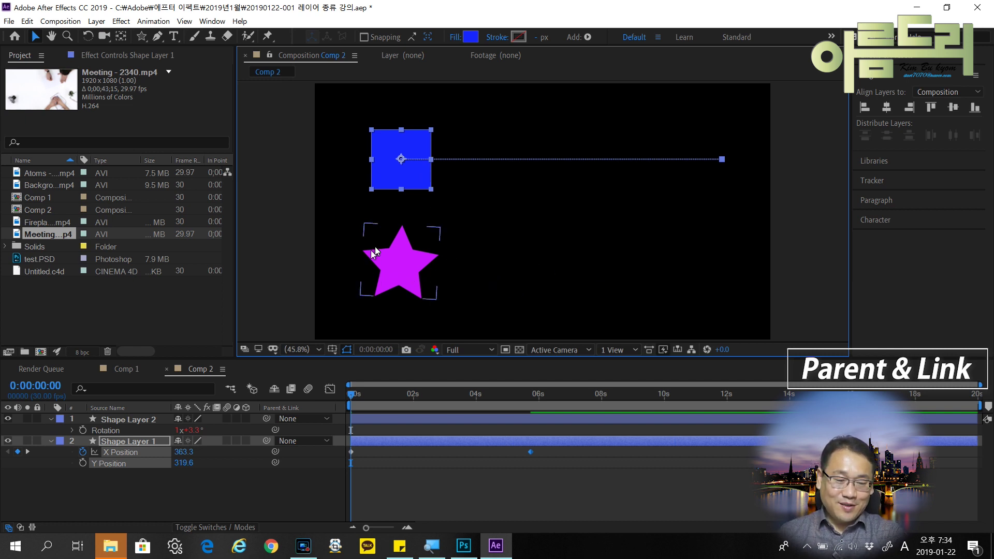
# Preview the animation from the start to examine how the star rotates as the square moves
pyautogui.press('space')
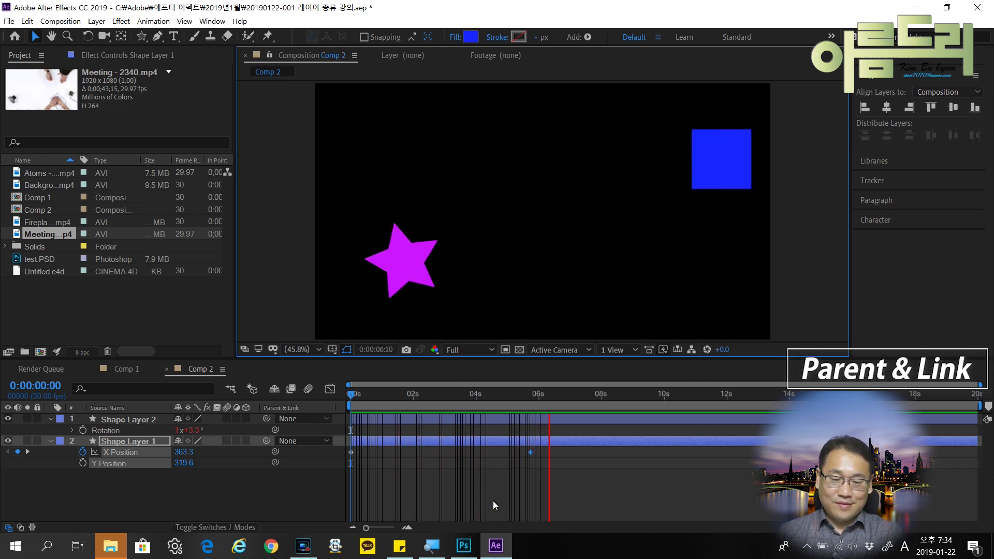
pyautogui.press('space')
pyautogui.press('Home')
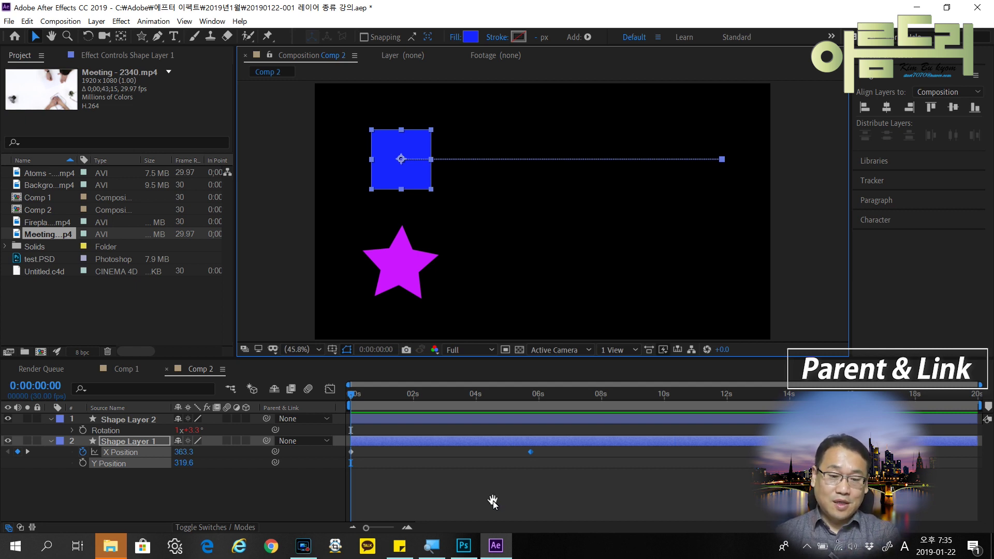
pyautogui.press('space')
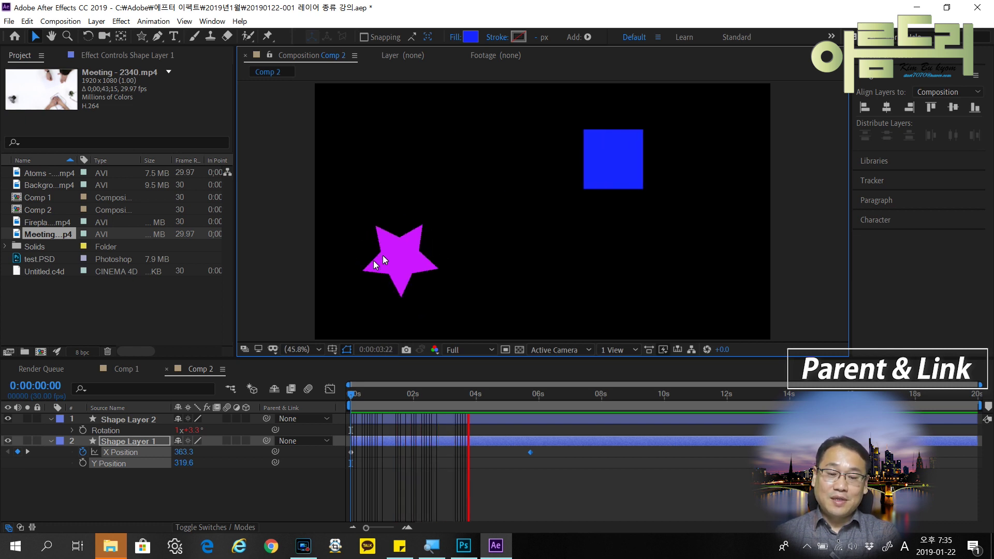
pyautogui.press('space')
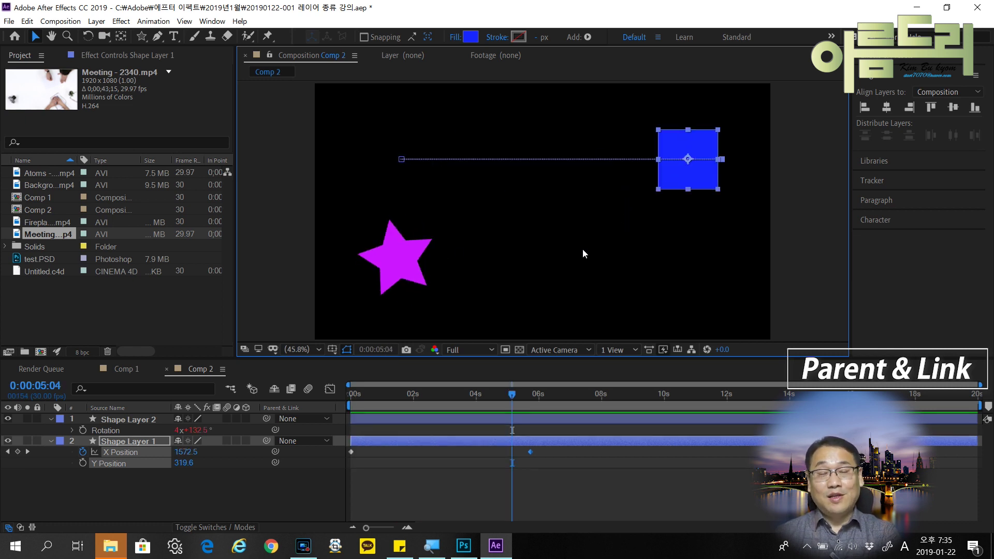